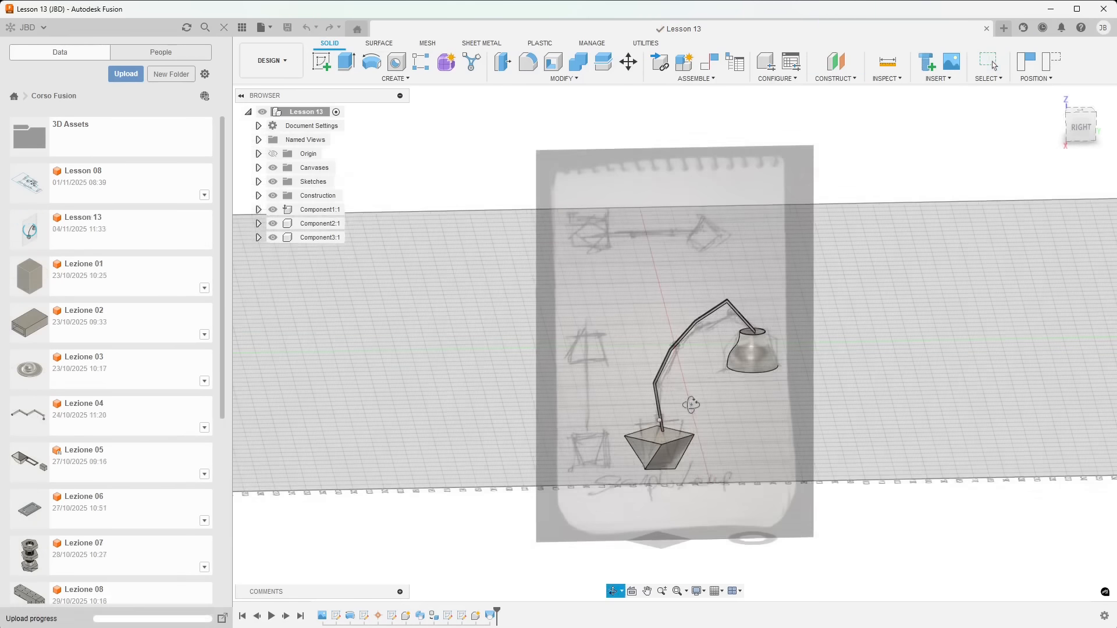
# - Examine the desk lamp against the canvas drawing from the right side, focusing on the lampshade body
pyautogui.keyDown('shift'); pyautogui.moveTo(691, 405); pyautogui.dragTo(705, 405, button='middle'); pyautogui.keyUp('shift')
pyautogui.scroll(-2, 732, 438)
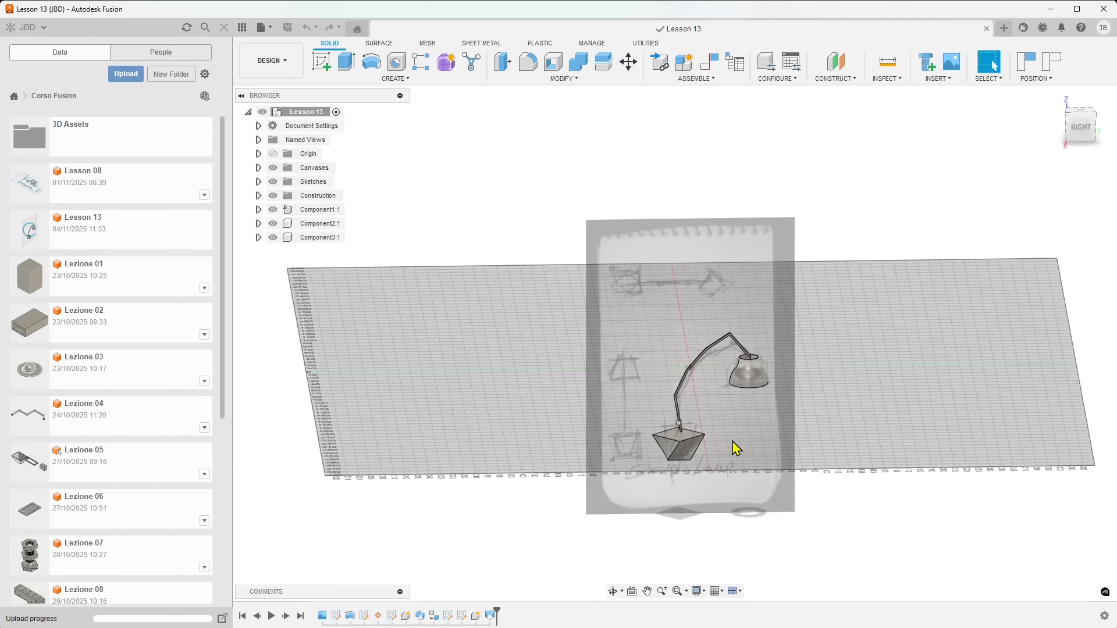
pyautogui.scroll(8, 777, 404)
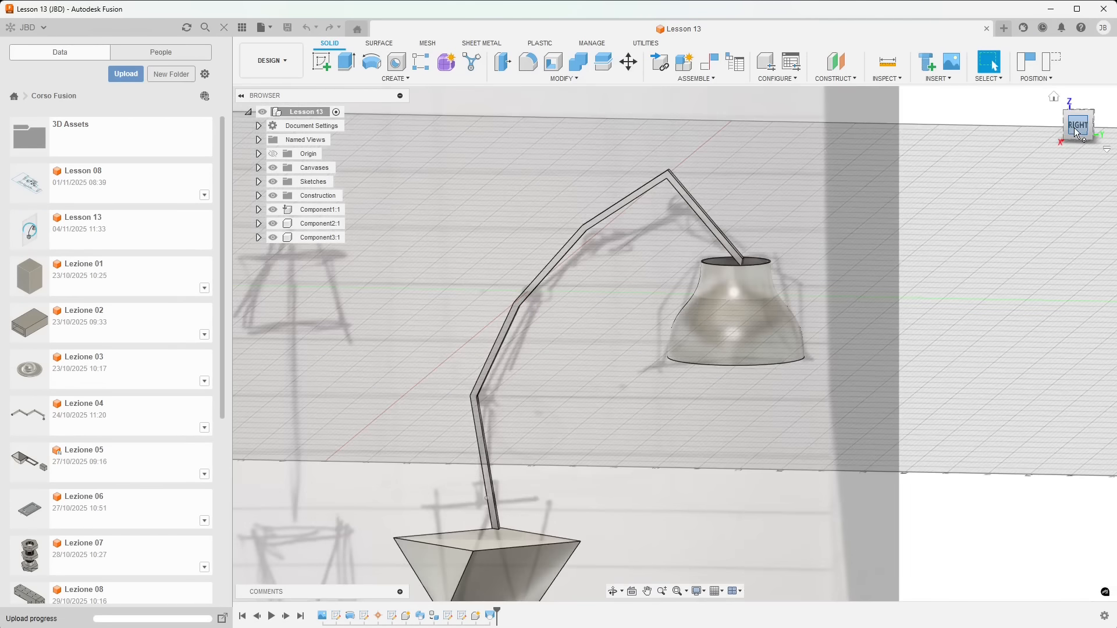
pyautogui.click(1078, 124)
pyautogui.scroll(-2, 650, 352)
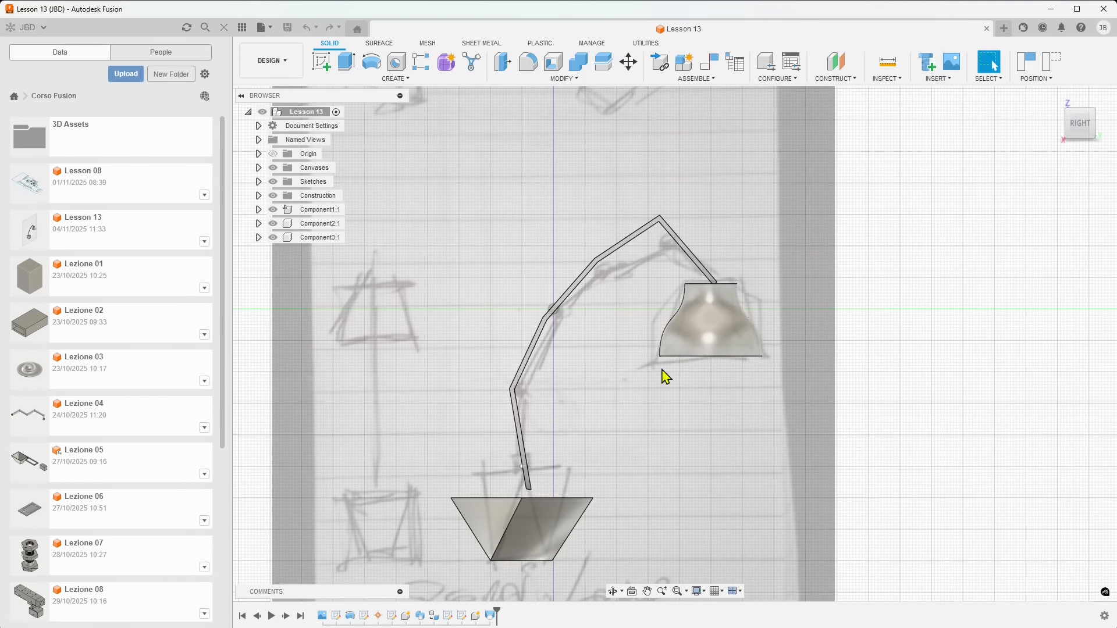
pyautogui.keyDown('shift'); pyautogui.moveTo(545, 503); pyautogui.dragTo(783, 309, button='middle'); pyautogui.keyUp('shift')
pyautogui.scroll(8, 773, 294)
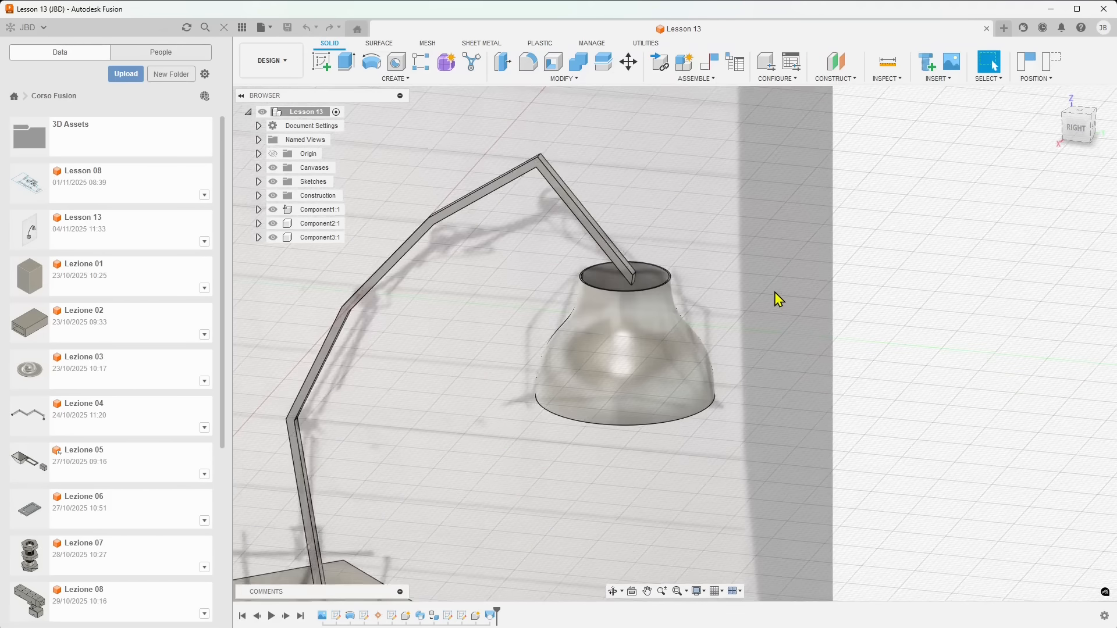
pyautogui.moveTo(640, 344); pyautogui.dragTo(657, 317, button='middle')
pyautogui.click(656, 315)
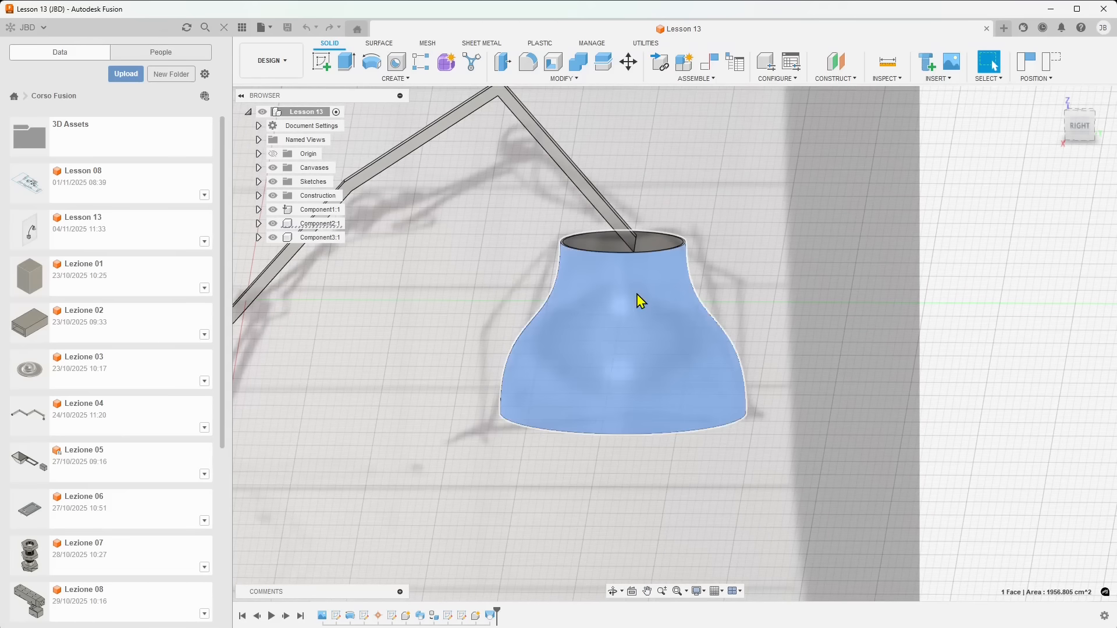
pyautogui.keyDown('shift'); pyautogui.moveTo(609, 260); pyautogui.dragTo(675, 274, button='middle'); pyautogui.keyUp('shift')
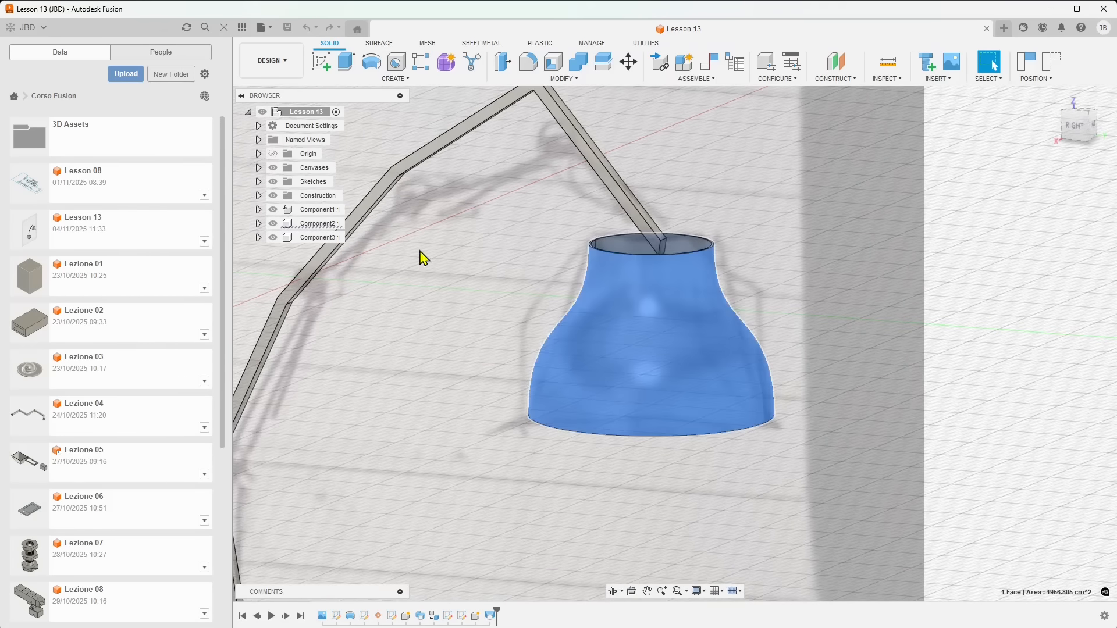
# - Make Sketch1, Sketch2, Sketch4, Sketch5 and Sketch7 visible in the model
pyautogui.click(258, 181)
pyautogui.click(283, 196)
pyautogui.click(283, 210)
pyautogui.click(283, 223)
pyautogui.click(283, 239)
pyautogui.click(283, 252)
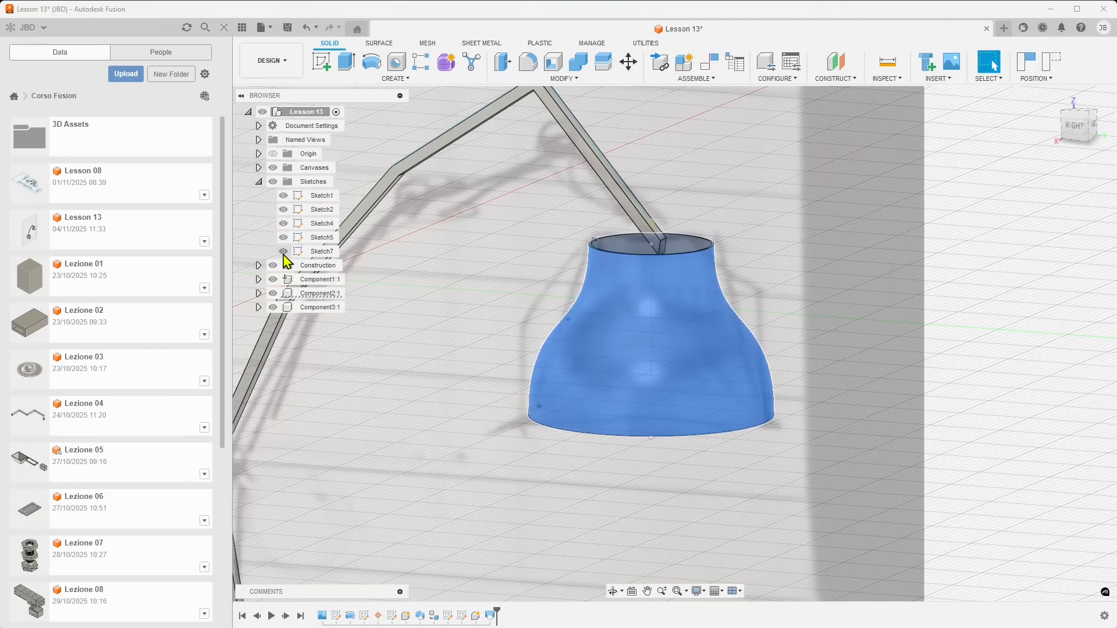
# - Highlight the listed sketches in turn to identify which geometry of the lamp each one contains
pyautogui.moveTo(647, 334)
pyautogui.keyDown('shift'); pyautogui.mouseDown(button='middle')
pyautogui.moveTo(608, 361)
pyautogui.moveTo(583, 337)
pyautogui.mouseUp(button='middle'); pyautogui.keyUp('shift')
pyautogui.scroll(1, 583, 337)
pyautogui.scroll(1, 583, 339)
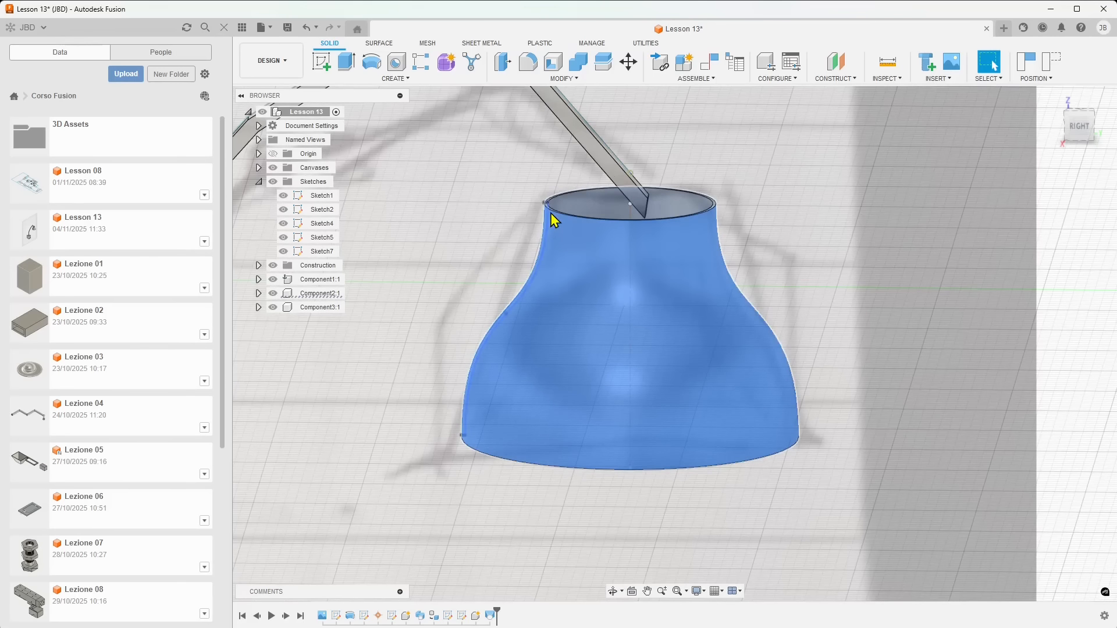
pyautogui.click(319, 196)
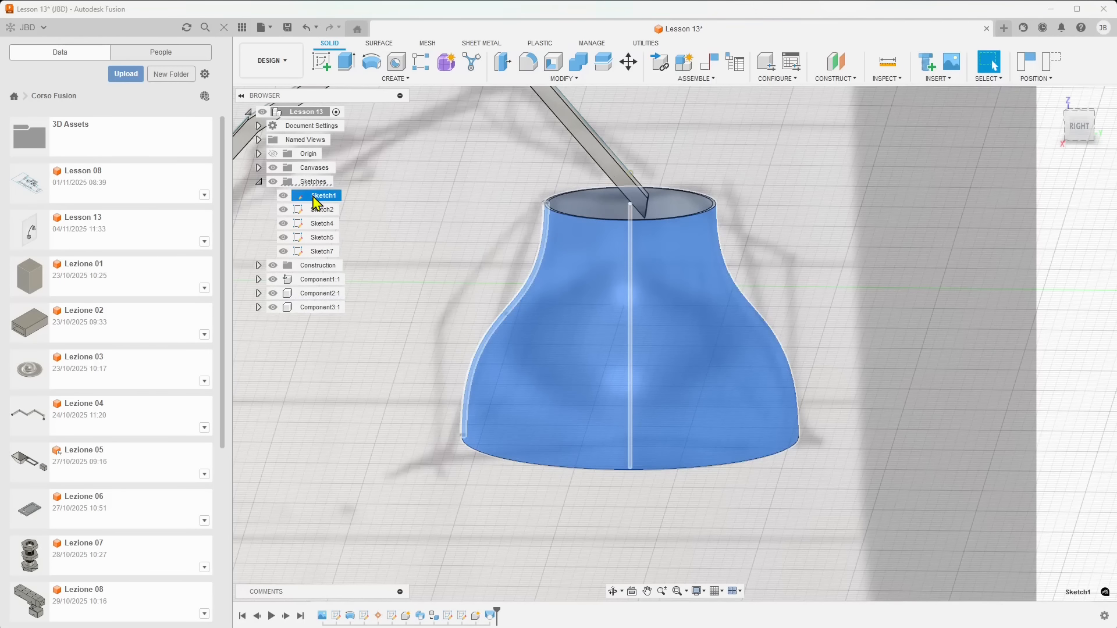
pyautogui.click(319, 209)
pyautogui.click(320, 223)
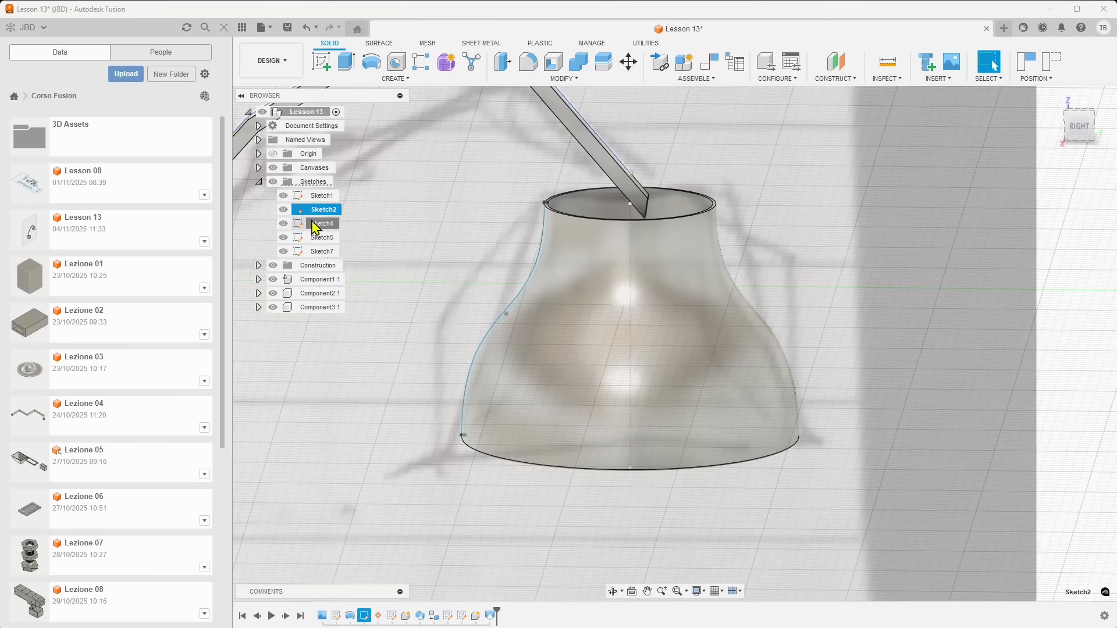
pyautogui.click(321, 237)
pyautogui.click(319, 252)
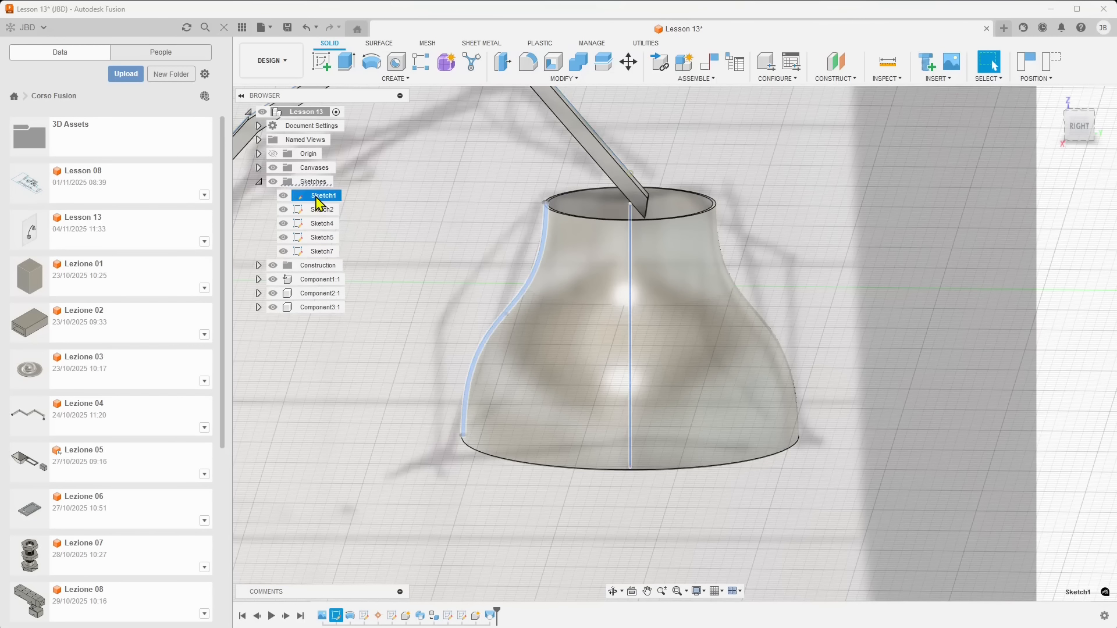
pyautogui.click(320, 254)
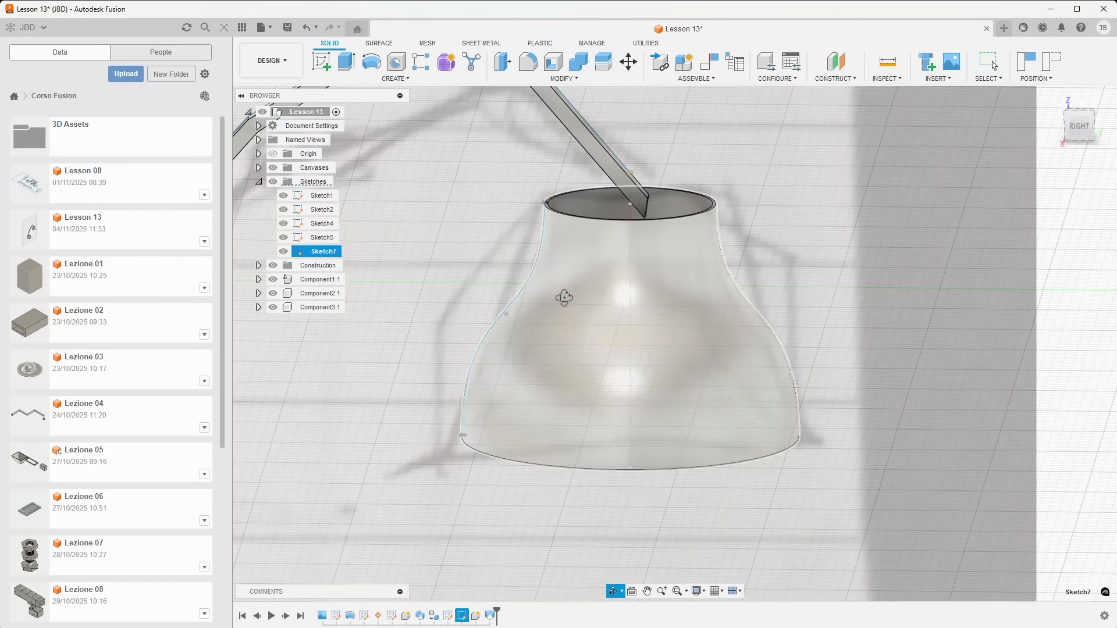
# - Open Sketch1, the lampshade's profile, for editing and examine the spline's middle point and dimensions
pyautogui.click(324, 197)
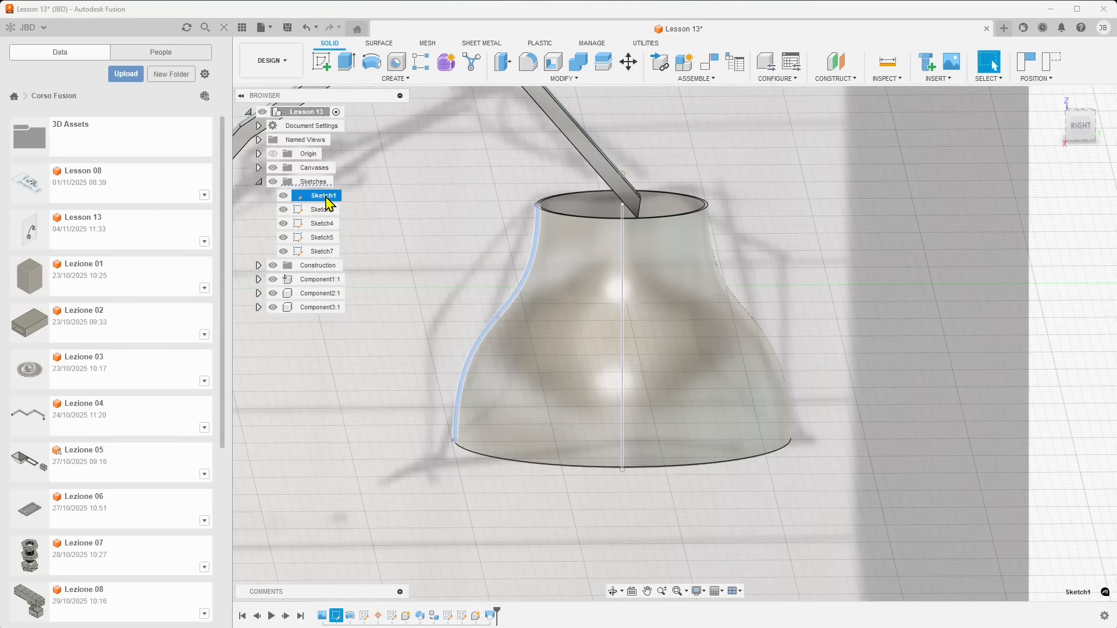
pyautogui.doubleClick(297, 199)
pyautogui.click(301, 198)
pyautogui.rightClick(301, 197)
pyautogui.click(319, 257)
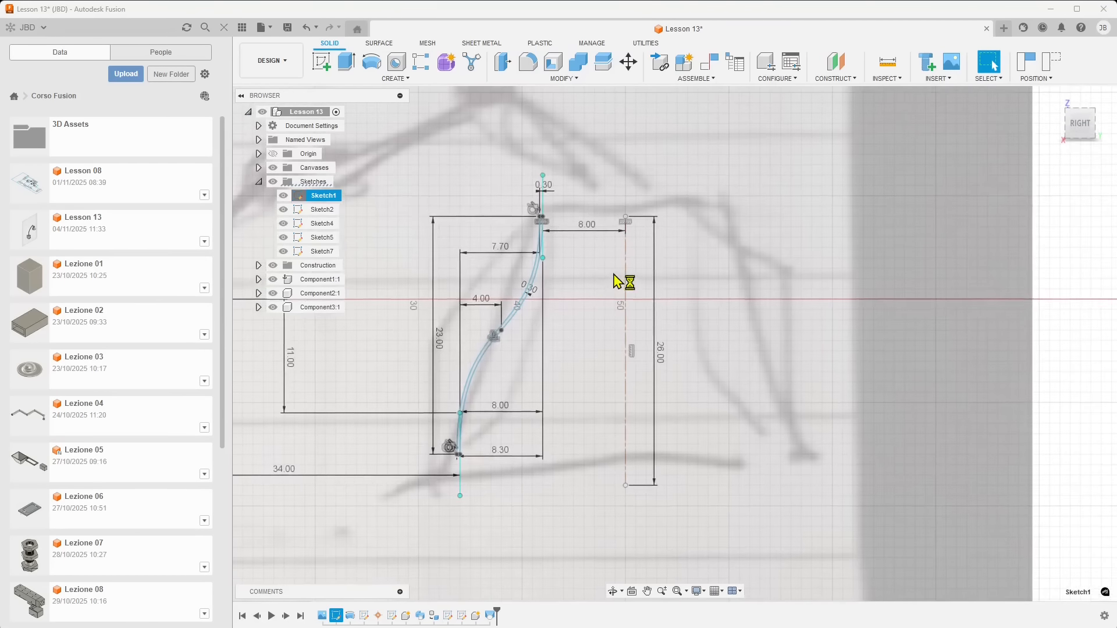
pyautogui.scroll(3, 501, 332)
pyautogui.scroll(4, 505, 341)
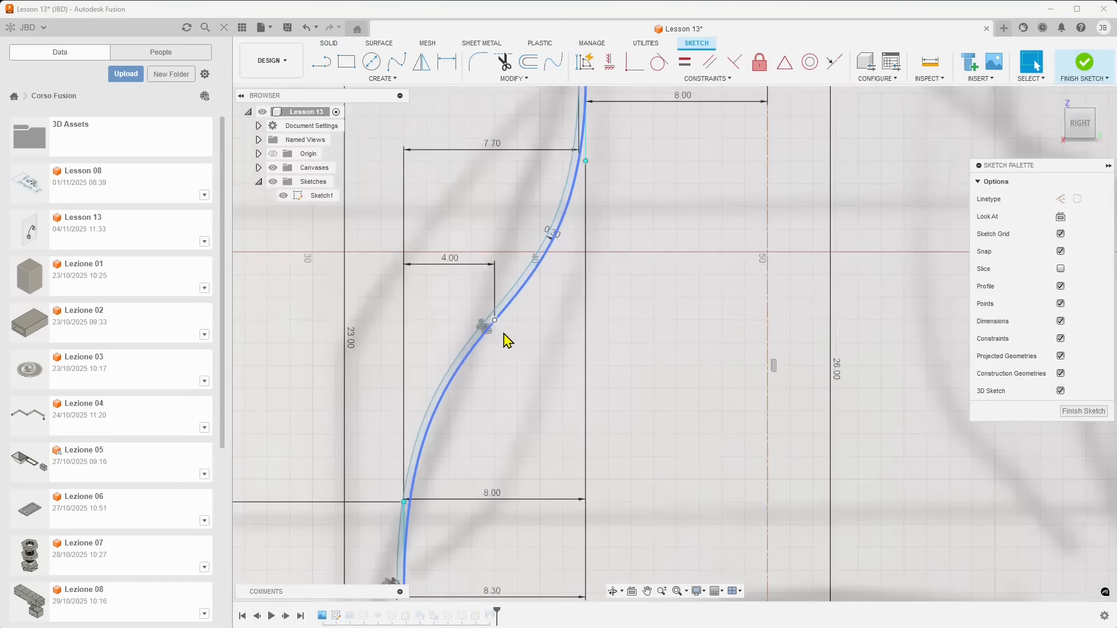
pyautogui.scroll(-3, 593, 260)
pyautogui.scroll(1, 612, 113)
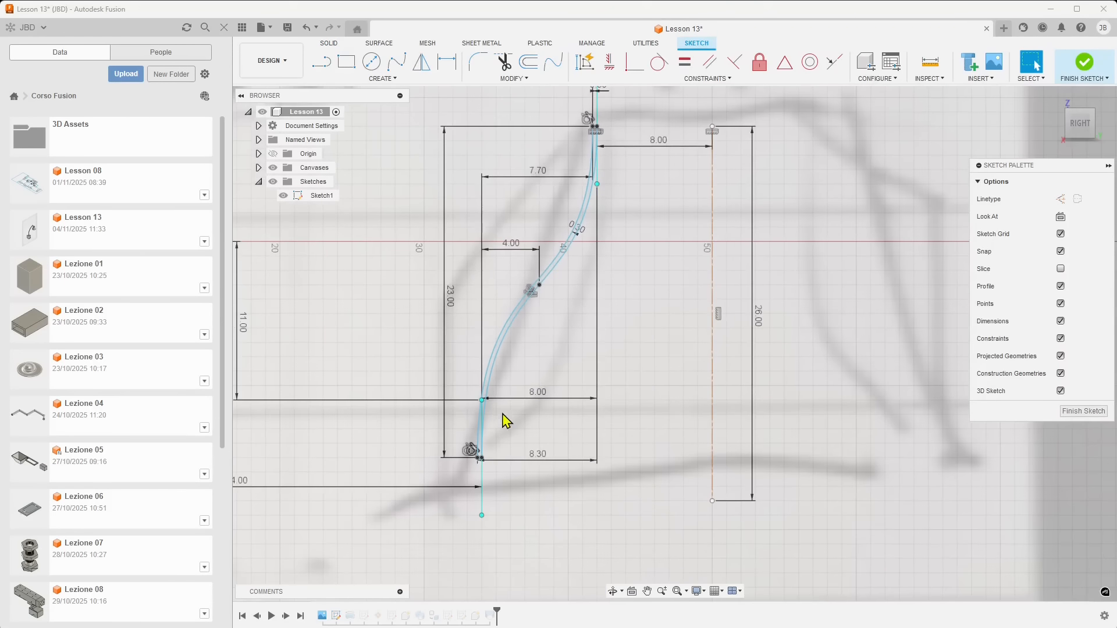
pyautogui.scroll(2, 523, 378)
pyautogui.scroll(2, 544, 291)
# - Shift the middle point of the lampshade's profile spline slightly lower
pyautogui.click(530, 267)
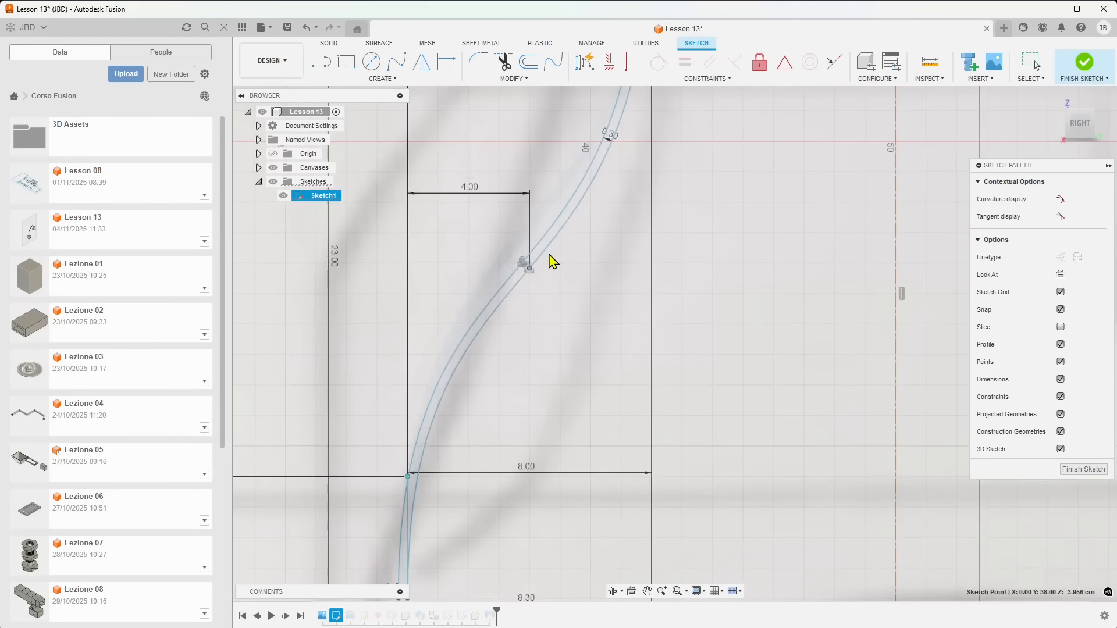
pyautogui.moveTo(548, 254); pyautogui.dragTo(560, 284)
pyautogui.scroll(-5, 561, 382)
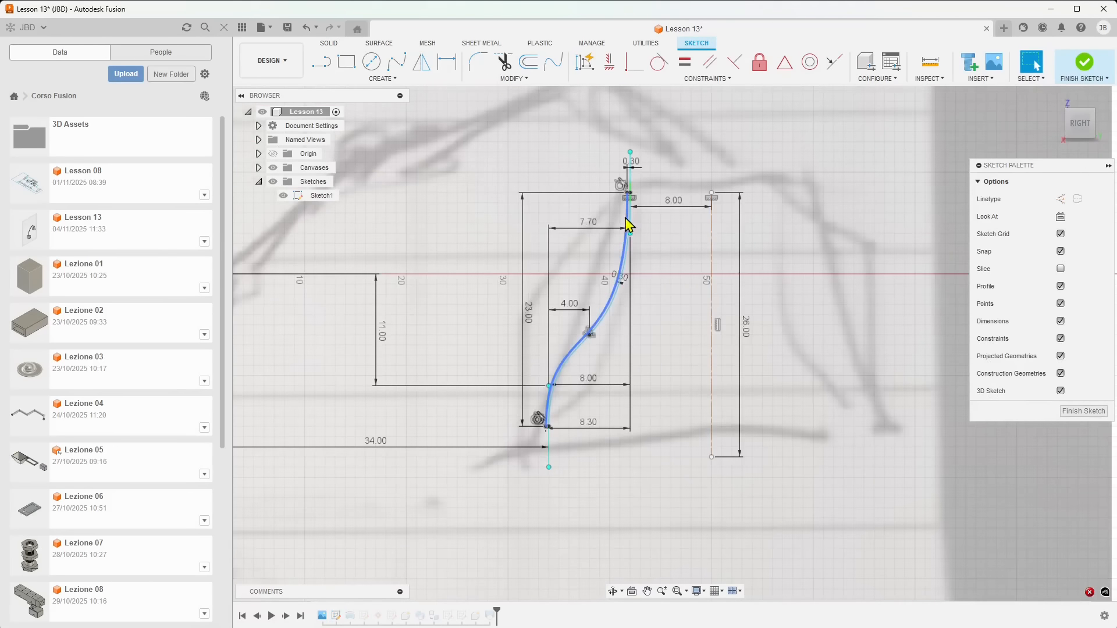
# - Shorten the tangent handle at the upper end of the lampshade's spline, placing its end at about Z 4.85 cm
pyautogui.scroll(4, 628, 225)
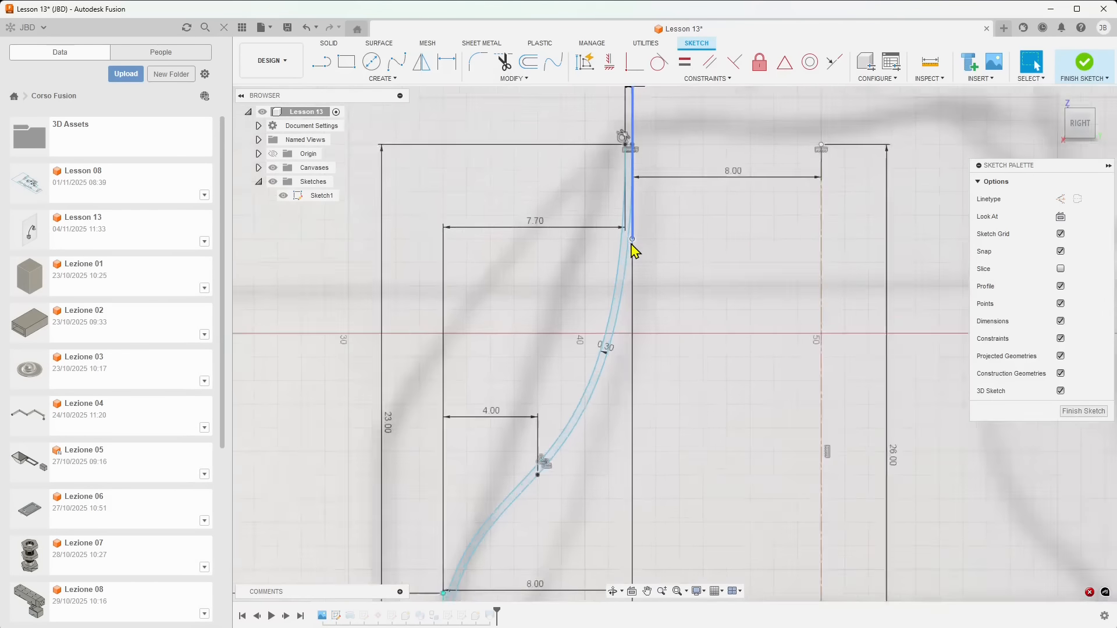
pyautogui.scroll(3, 634, 250)
pyautogui.click(634, 245)
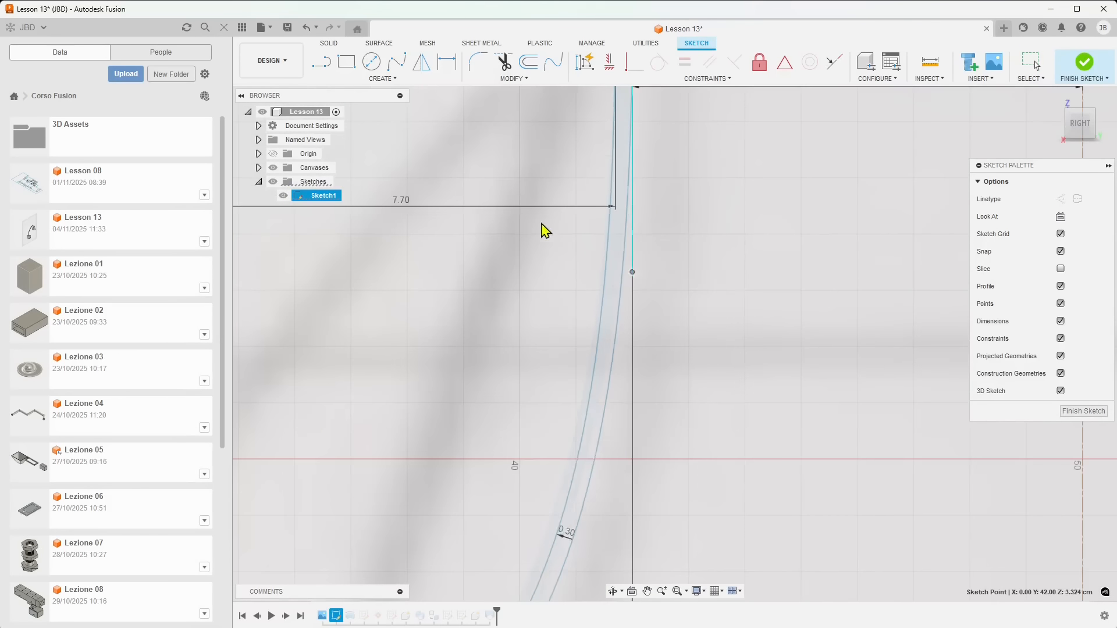
pyautogui.scroll(-5, 588, 262)
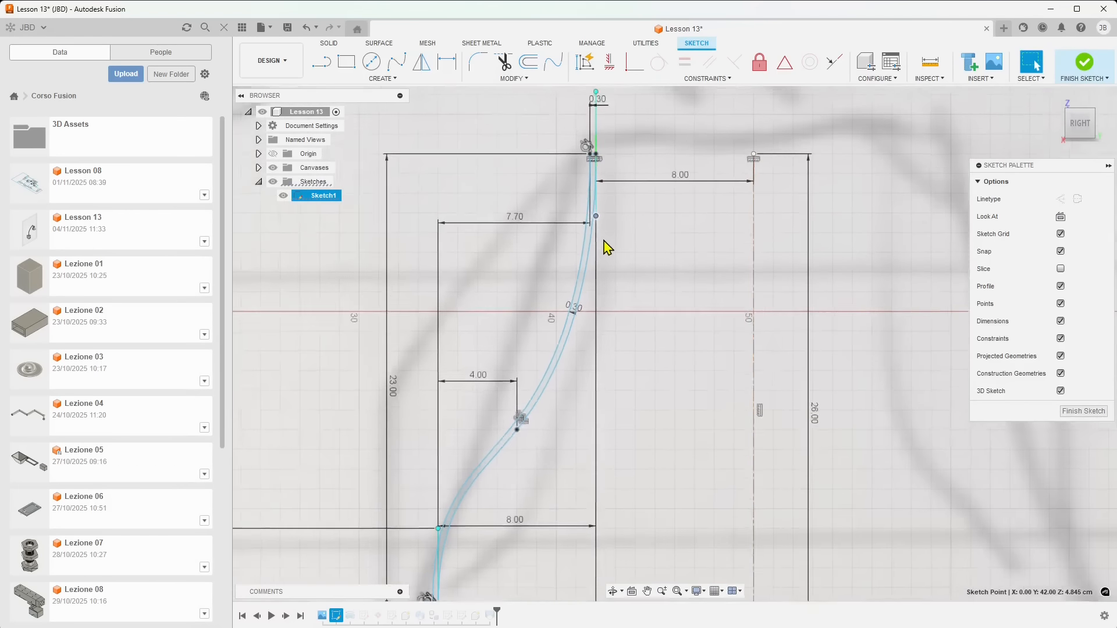
pyautogui.scroll(-2, 607, 247)
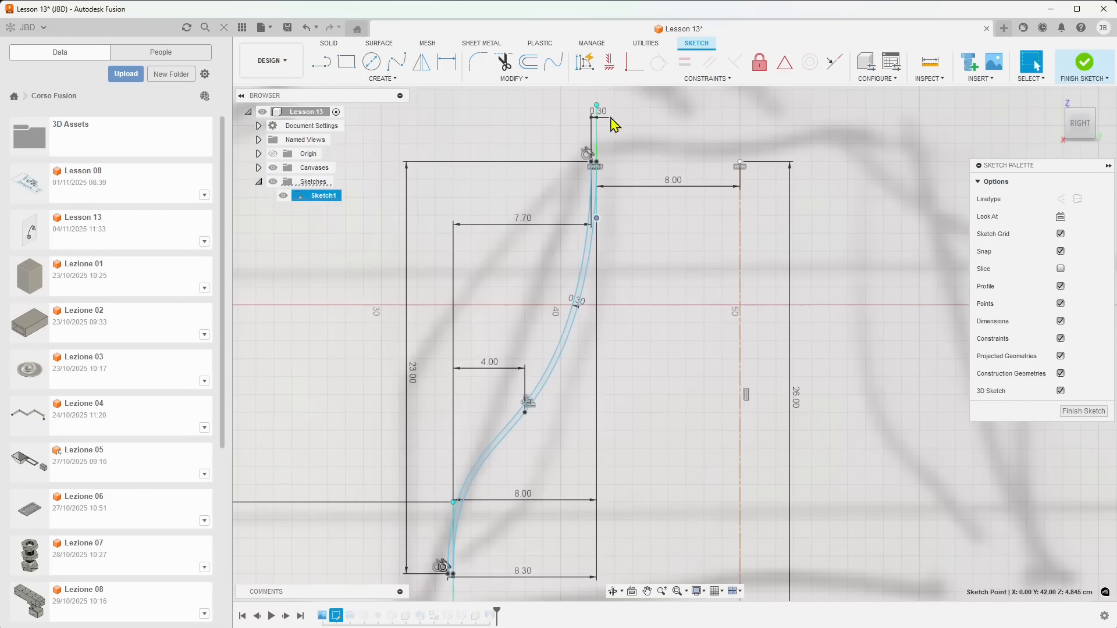
# - Raise the middle point of the lampshade's spline to about Z 2.85 cm and finish the sketch
pyautogui.click(570, 320)
pyautogui.moveTo(526, 412)
pyautogui.mouseDown()
pyautogui.moveTo(543, 291)
pyautogui.moveTo(526, 236)
pyautogui.moveTo(518, 274)
pyautogui.moveTo(524, 254)
pyautogui.mouseUp()
pyautogui.scroll(-1, 532, 290)
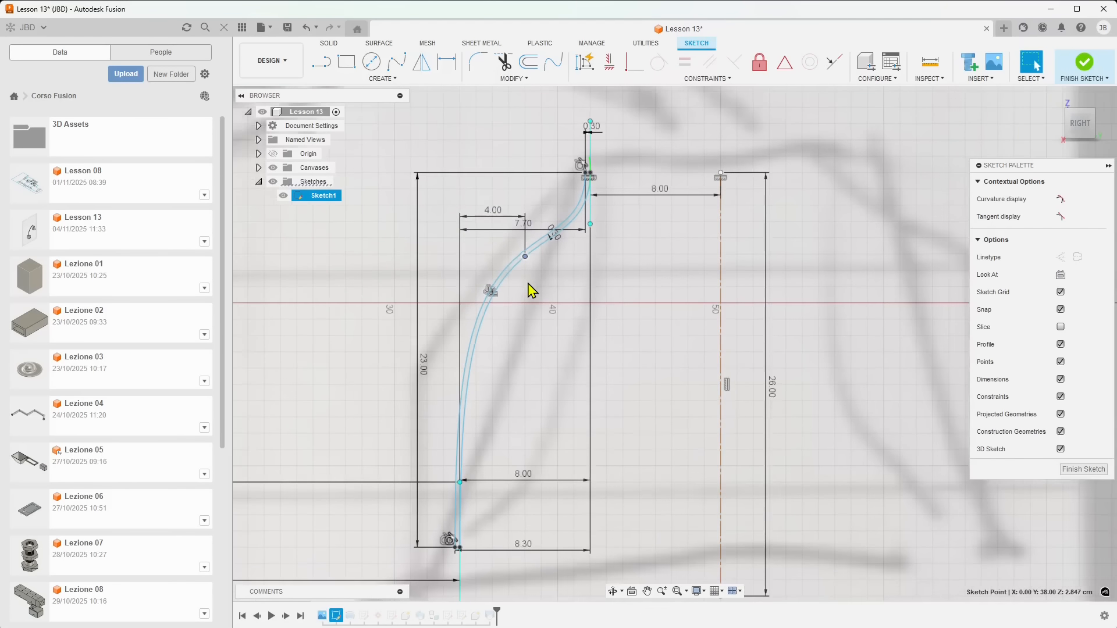
pyautogui.scroll(-1, 527, 280)
pyautogui.scroll(-2, 470, 344)
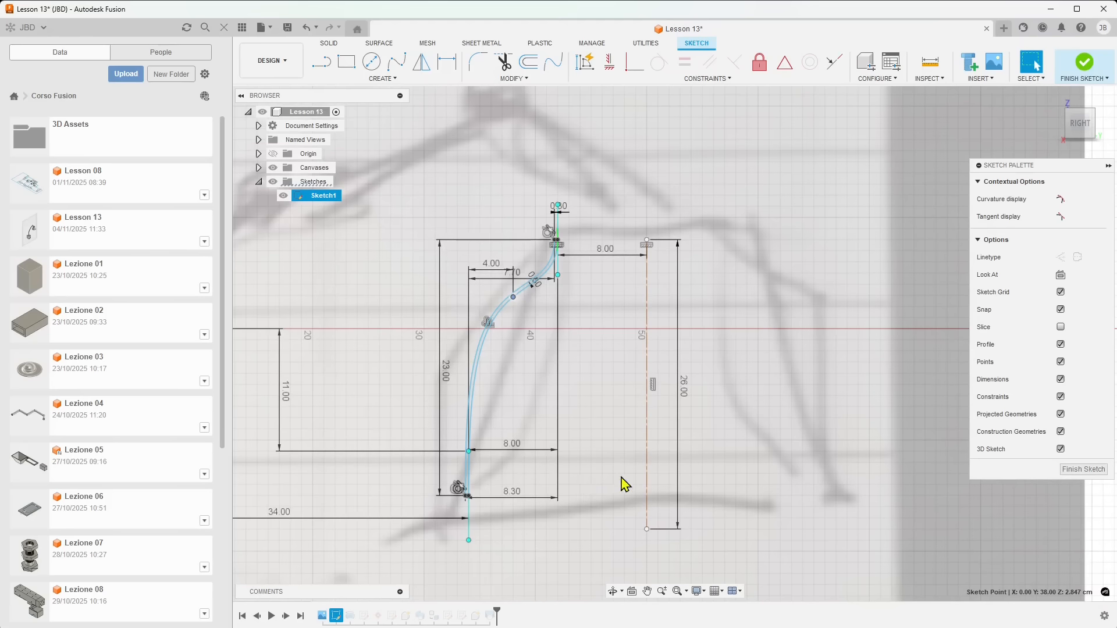
pyautogui.click(1079, 471)
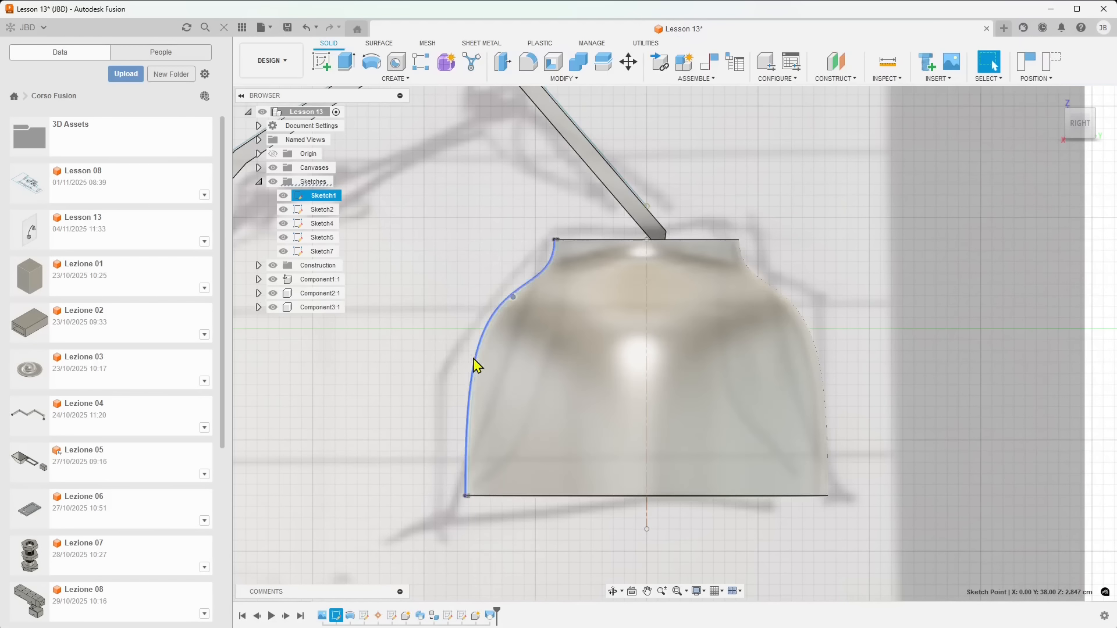
# - Identify the path lines of the lamp's arm and open their sketch, Sketch2, for editing
pyautogui.scroll(-10, 620, 330)
pyautogui.scroll(3, 474, 346)
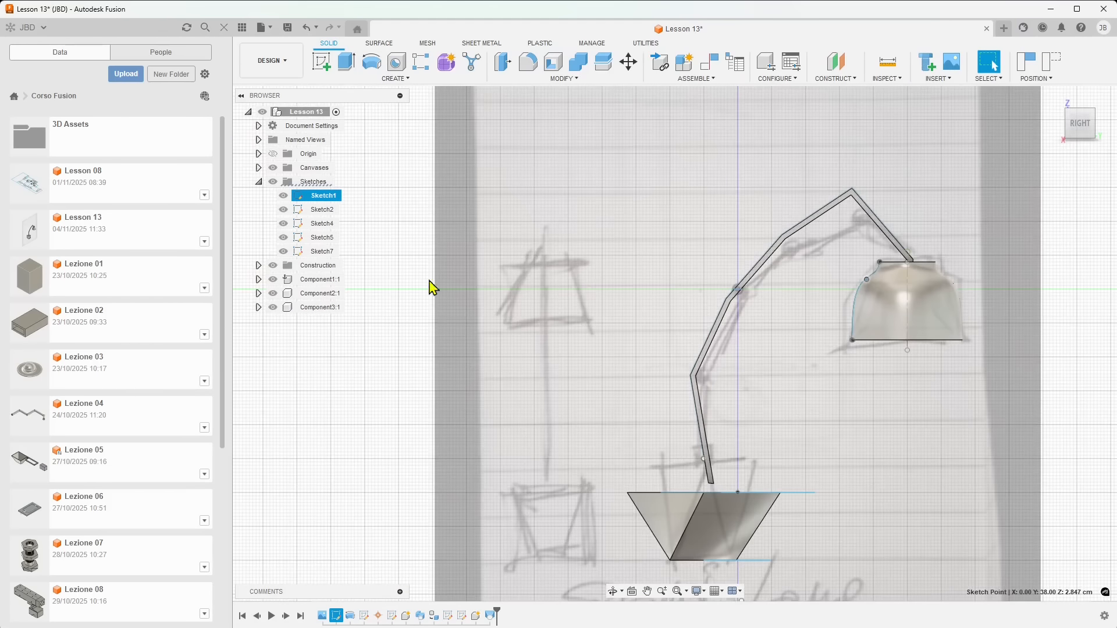
pyautogui.scroll(-3, 552, 355)
pyautogui.scroll(8, 878, 324)
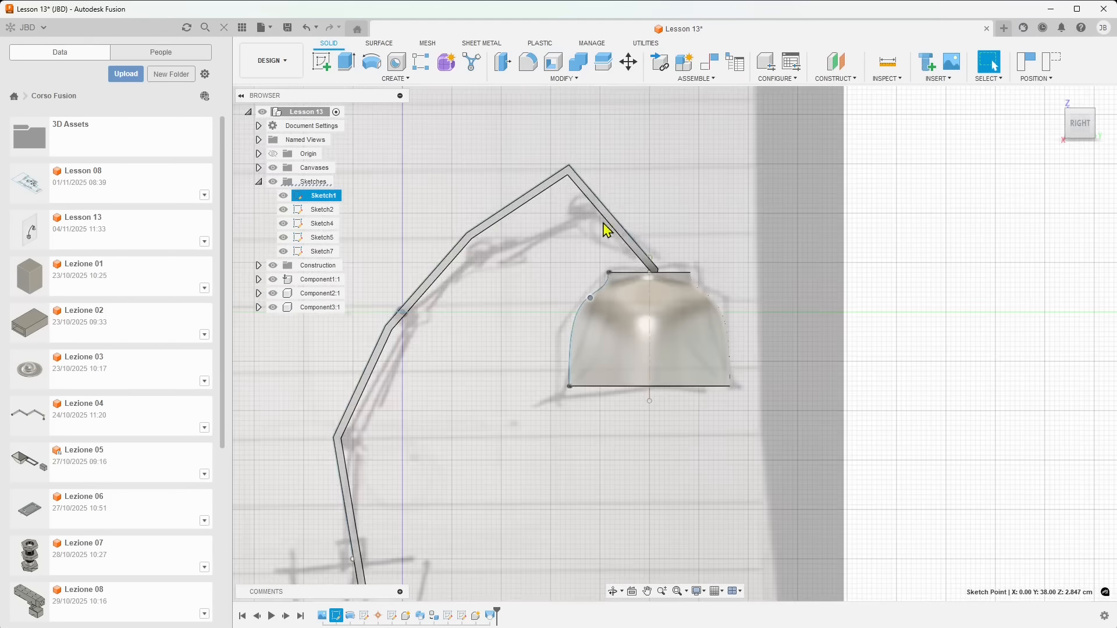
pyautogui.click(612, 223)
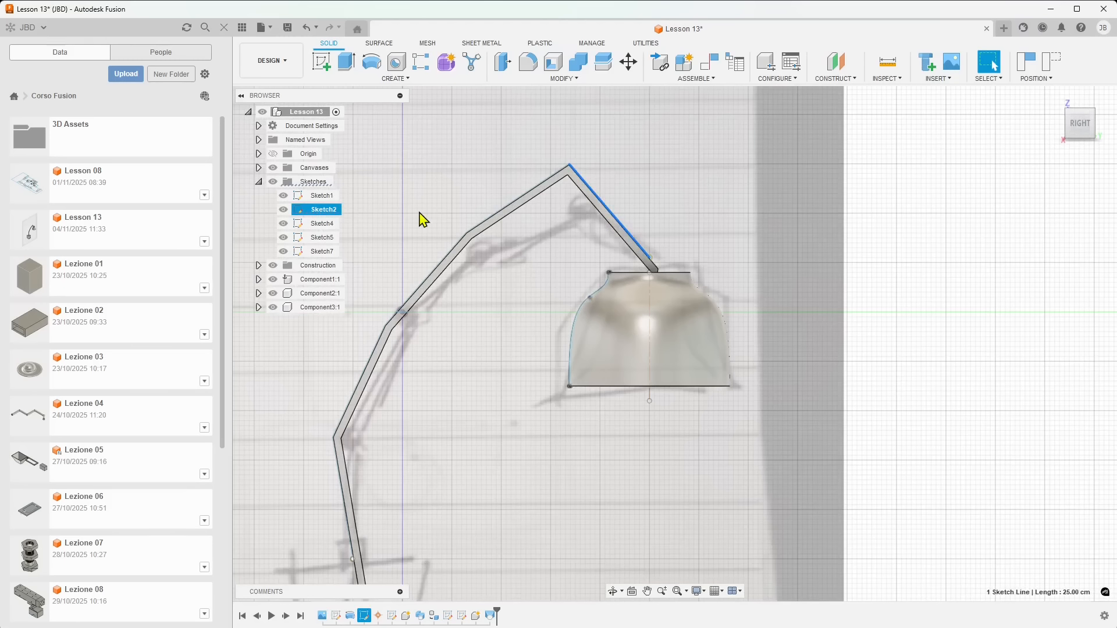
pyautogui.click(483, 229)
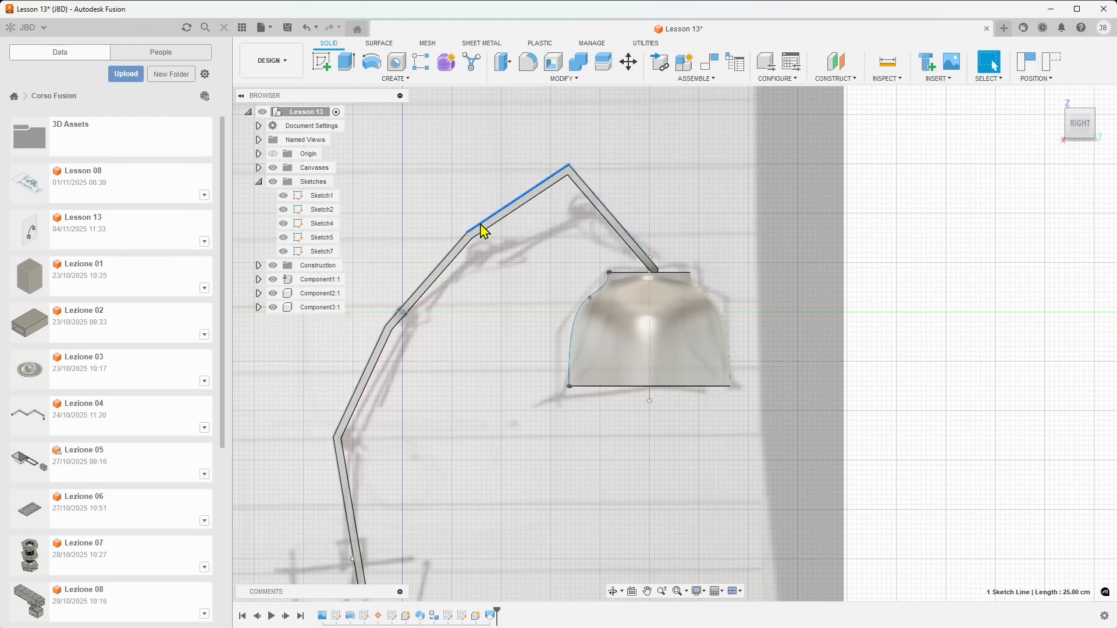
pyautogui.doubleClick(303, 211)
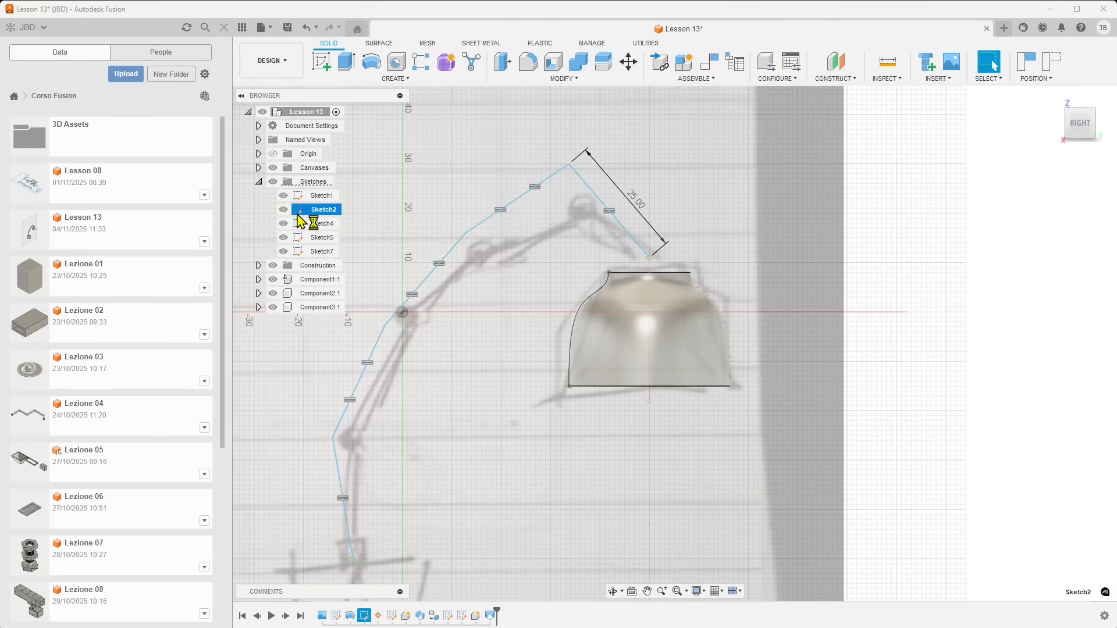
# - Reshape the arm's path by moving its joints outward, the lowest to about Y -19.16, Z -26.74 cm, then finish the sketch and check the arm
pyautogui.click(464, 251)
pyautogui.moveTo(467, 235)
pyautogui.mouseDown()
pyautogui.moveTo(429, 195)
pyautogui.moveTo(429, 267)
pyautogui.moveTo(511, 267)
pyautogui.moveTo(501, 204)
pyautogui.moveTo(391, 249)
pyautogui.moveTo(452, 240)
pyautogui.mouseUp()
pyautogui.moveTo(405, 448)
pyautogui.mouseDown()
pyautogui.moveTo(254, 461)
pyautogui.moveTo(308, 445)
pyautogui.mouseUp()
pyautogui.scroll(-3, 582, 373)
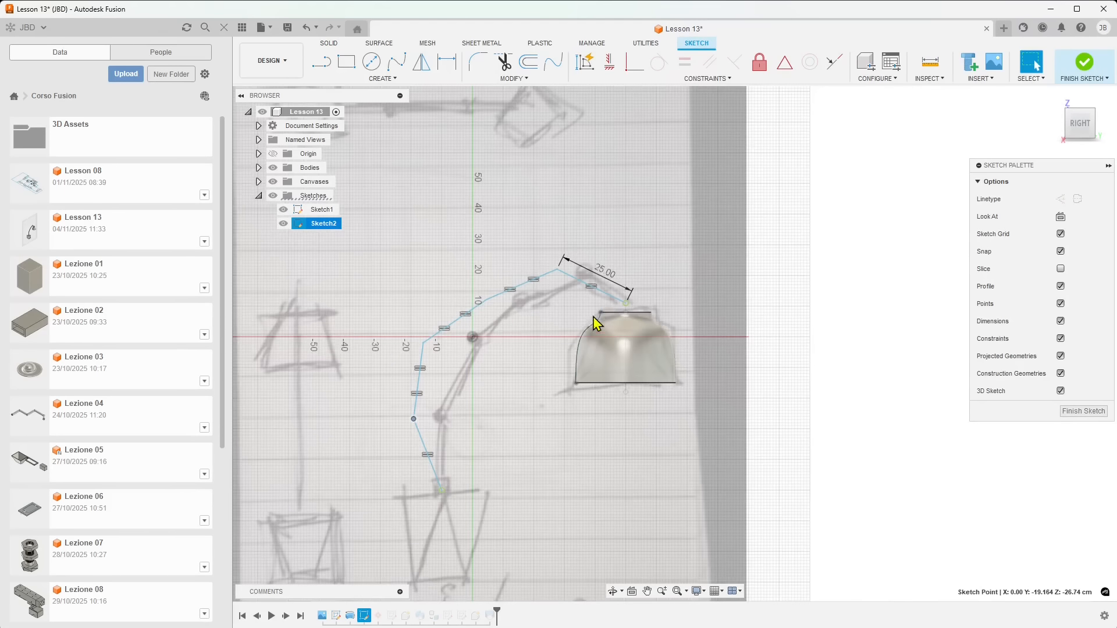
pyautogui.scroll(-4, 512, 501)
pyautogui.scroll(3, 498, 547)
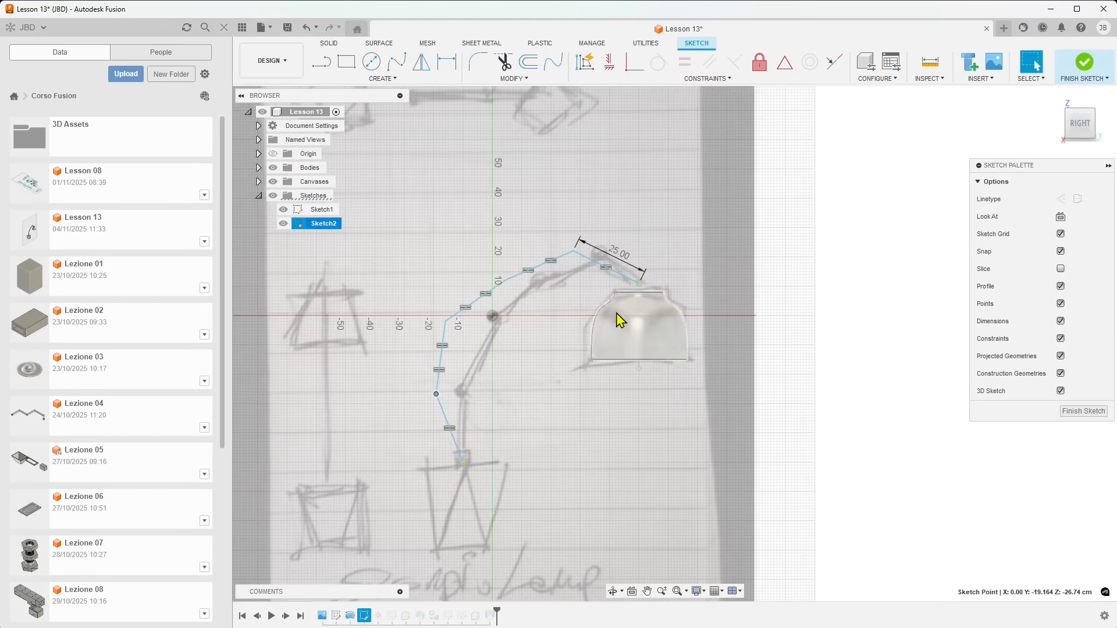
pyautogui.click(1063, 413)
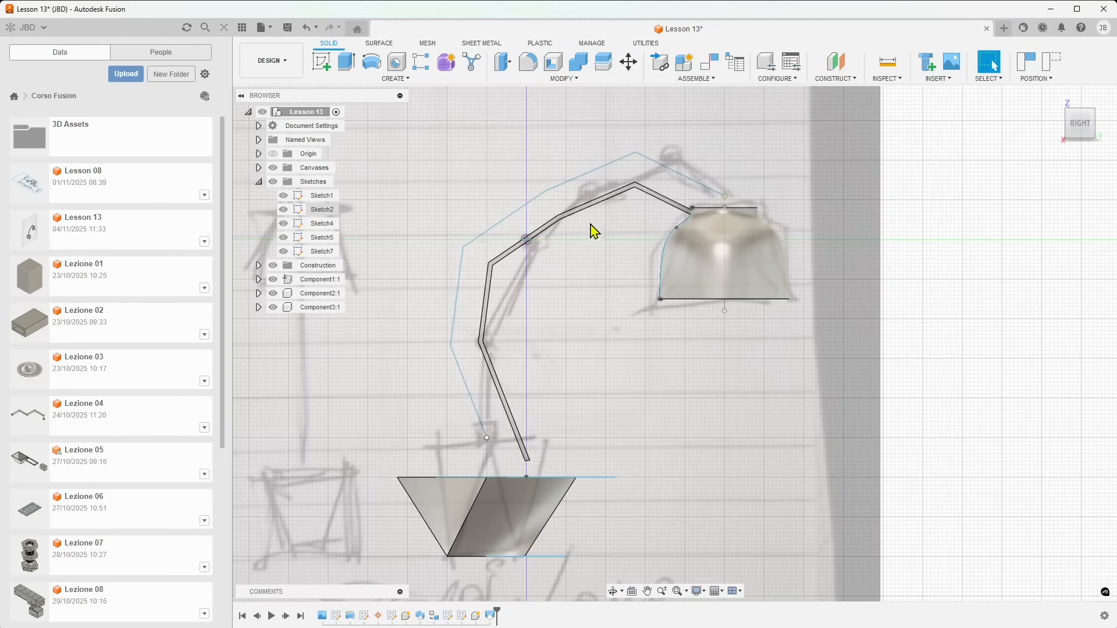
pyautogui.click(599, 204)
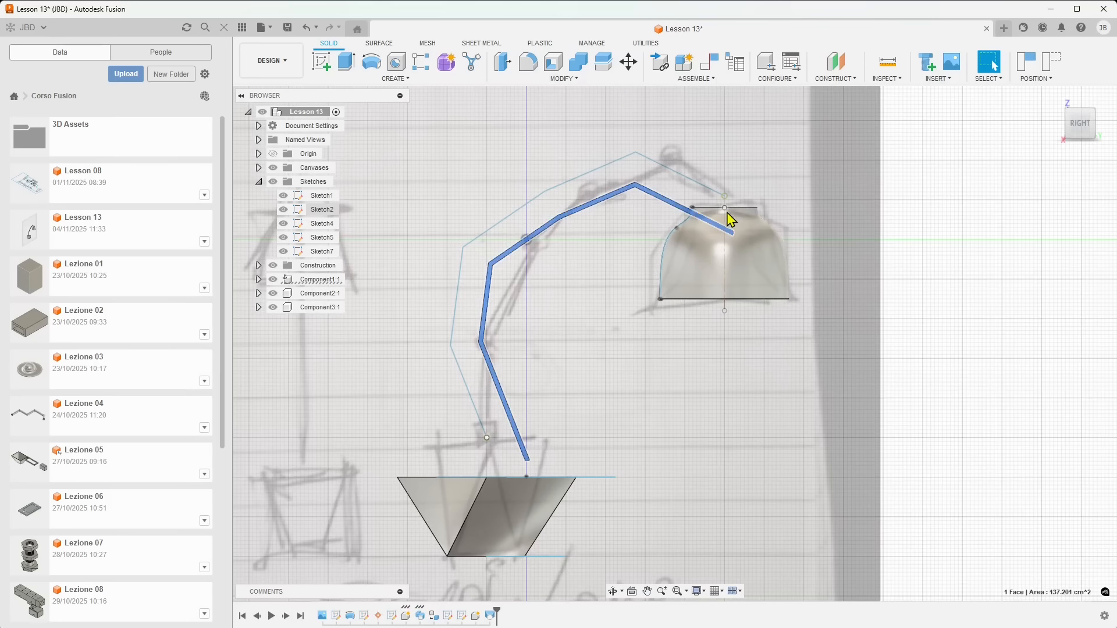
pyautogui.scroll(-1, 466, 436)
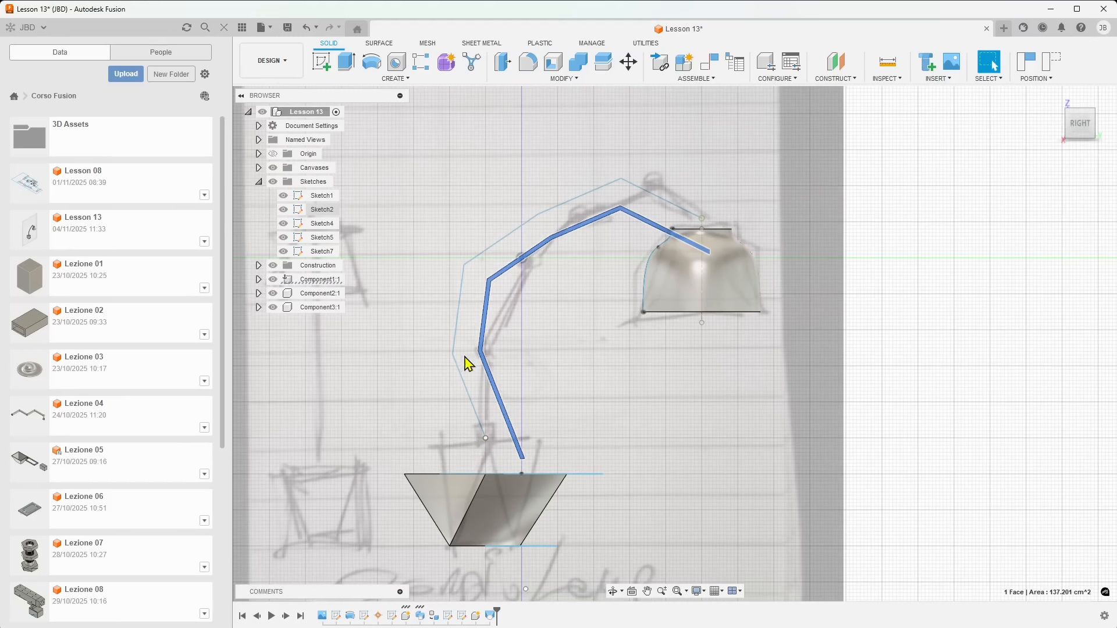
# - Examine the lamp's base body and the separate sketch profiles at its lower and upper ends from several angles
pyautogui.scroll(1, 522, 459)
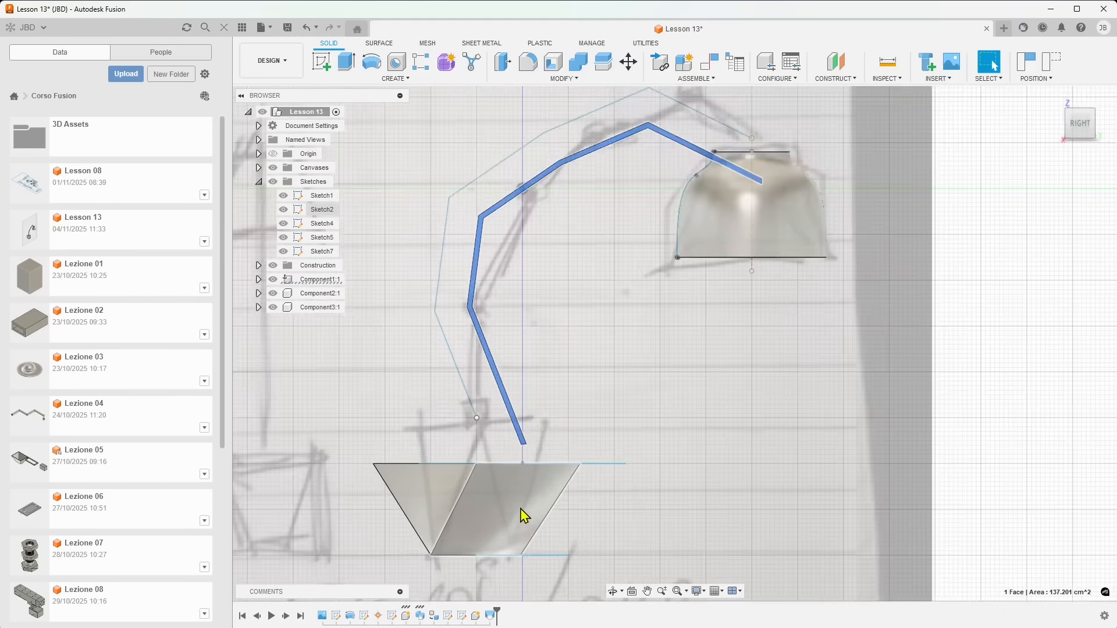
pyautogui.scroll(1, 522, 460)
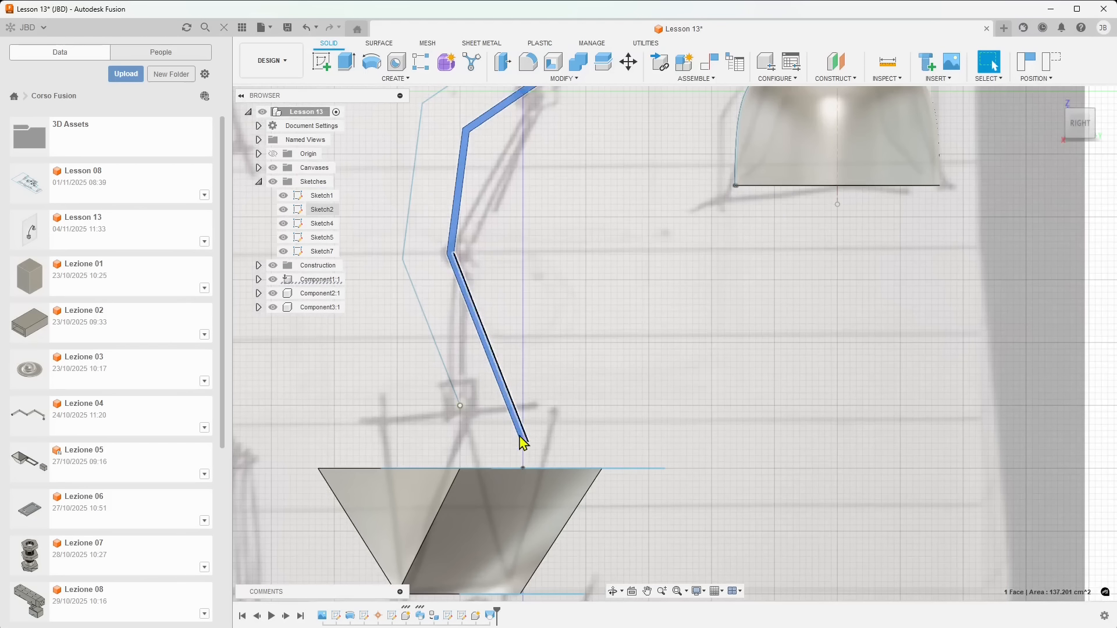
pyautogui.scroll(-3, 490, 418)
pyautogui.scroll(2, 655, 382)
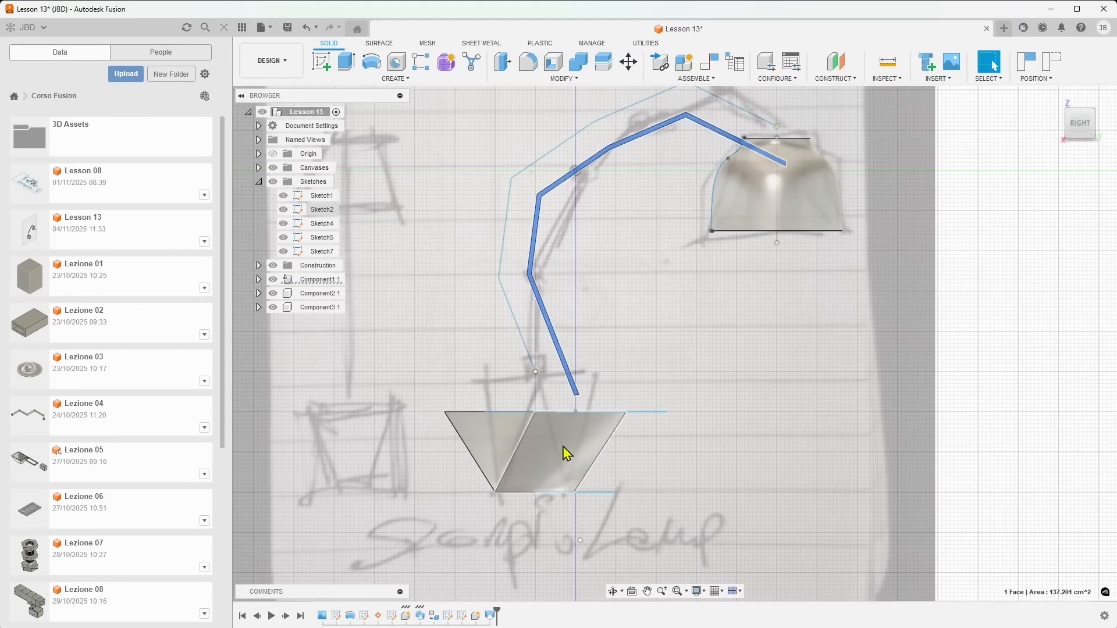
pyautogui.keyDown('shift'); pyautogui.moveTo(566, 451); pyautogui.dragTo(584, 467, button='middle'); pyautogui.keyUp('shift')
pyautogui.click(604, 492)
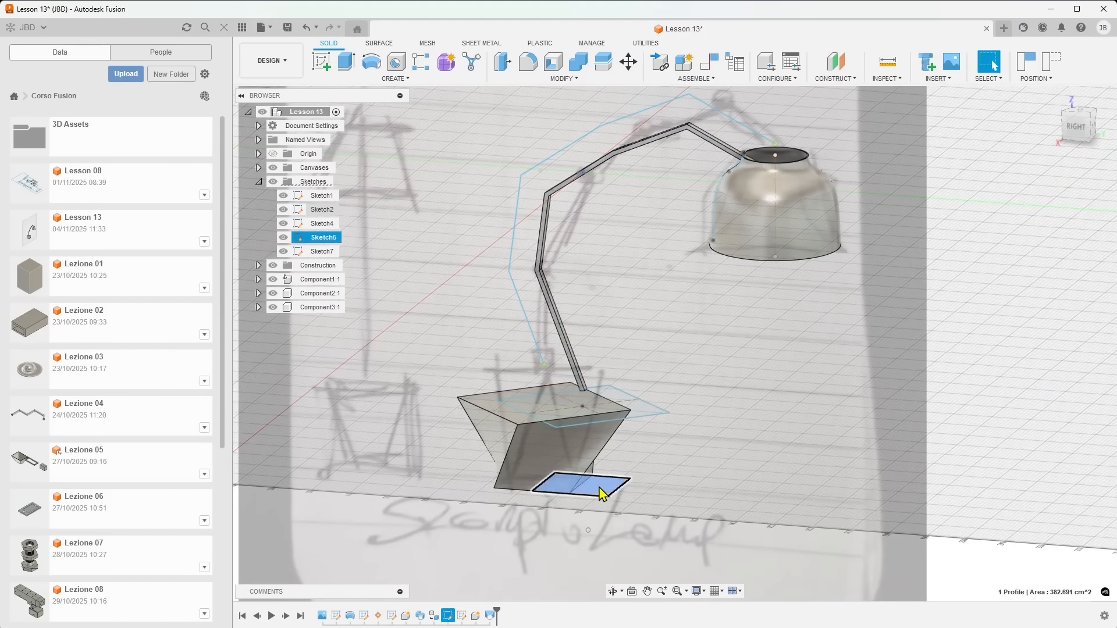
pyautogui.click(635, 420)
pyautogui.click(611, 492)
pyautogui.click(617, 404)
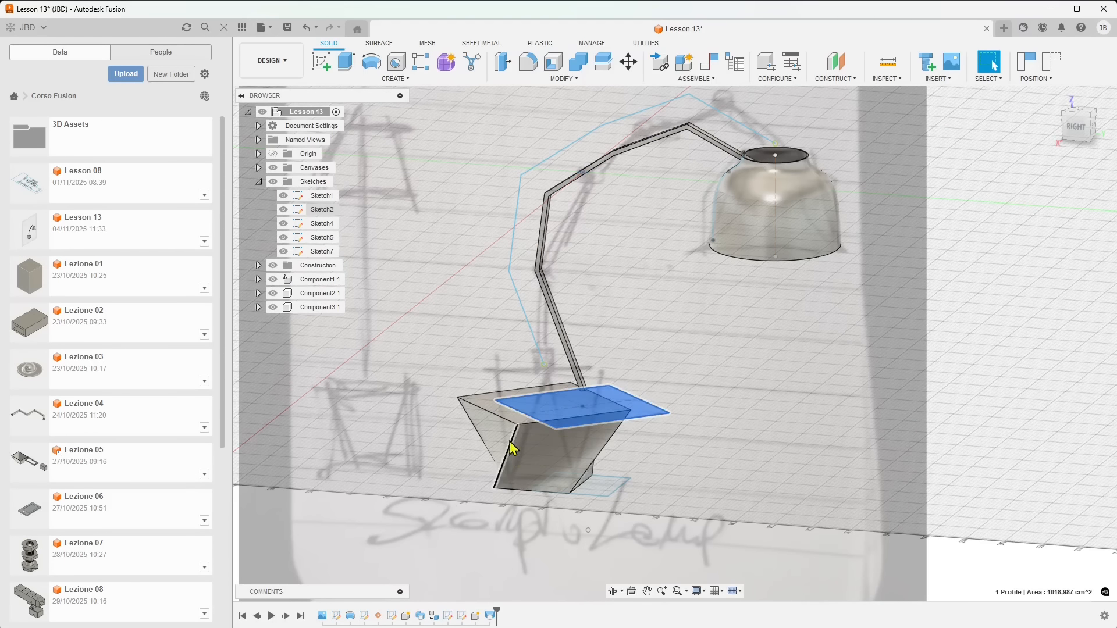
pyautogui.click(836, 78)
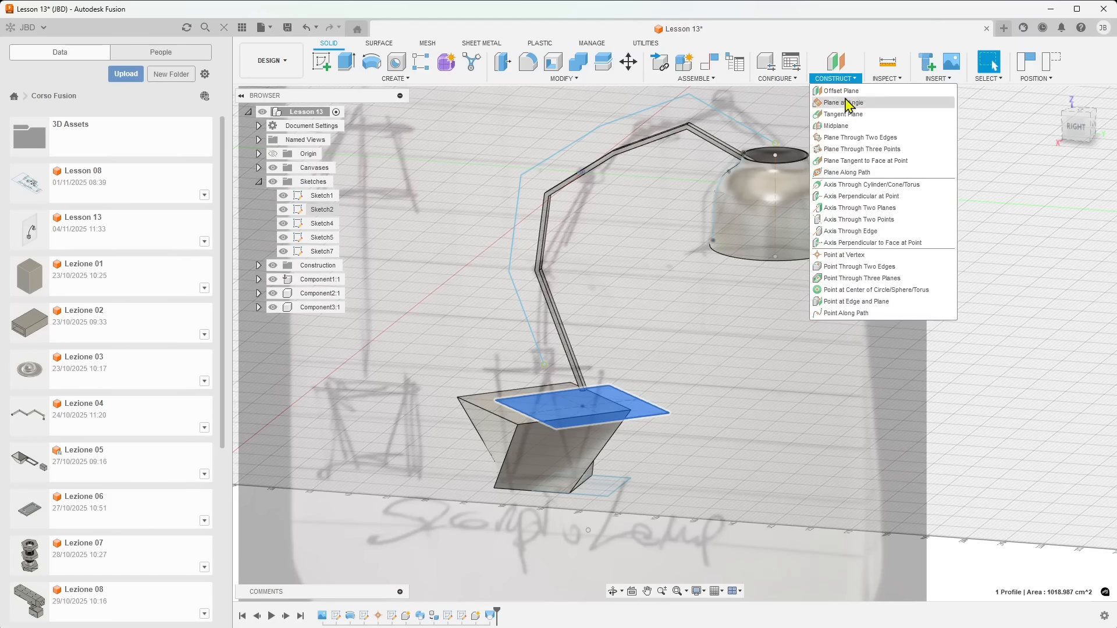
pyautogui.click(640, 349)
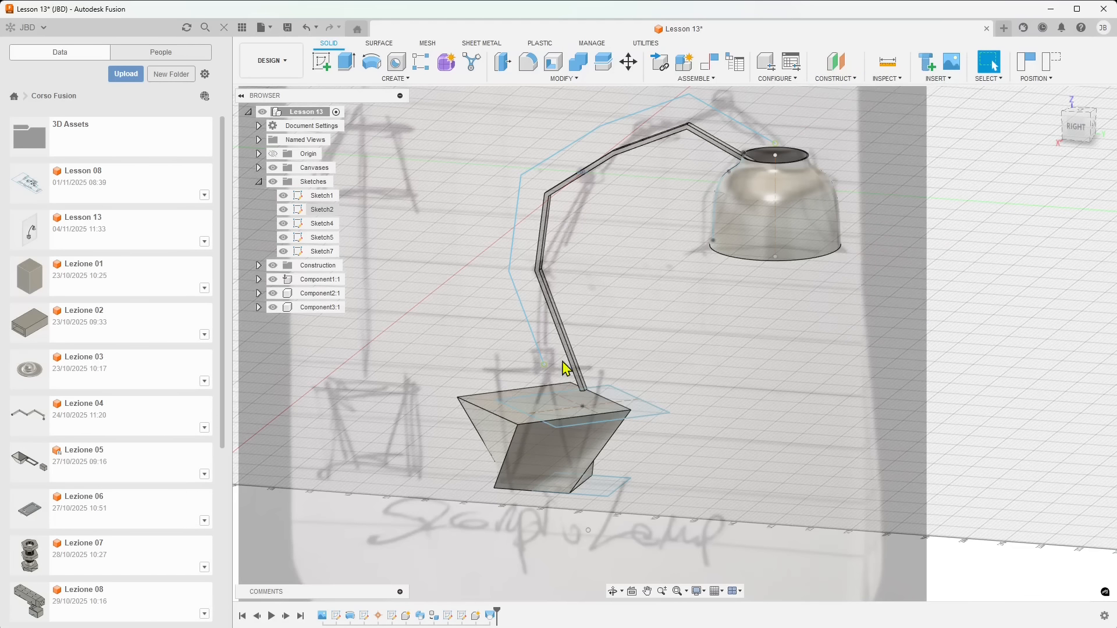
pyautogui.keyDown('shift'); pyautogui.moveTo(523, 424); pyautogui.dragTo(596, 415, button='middle'); pyautogui.keyUp('shift')
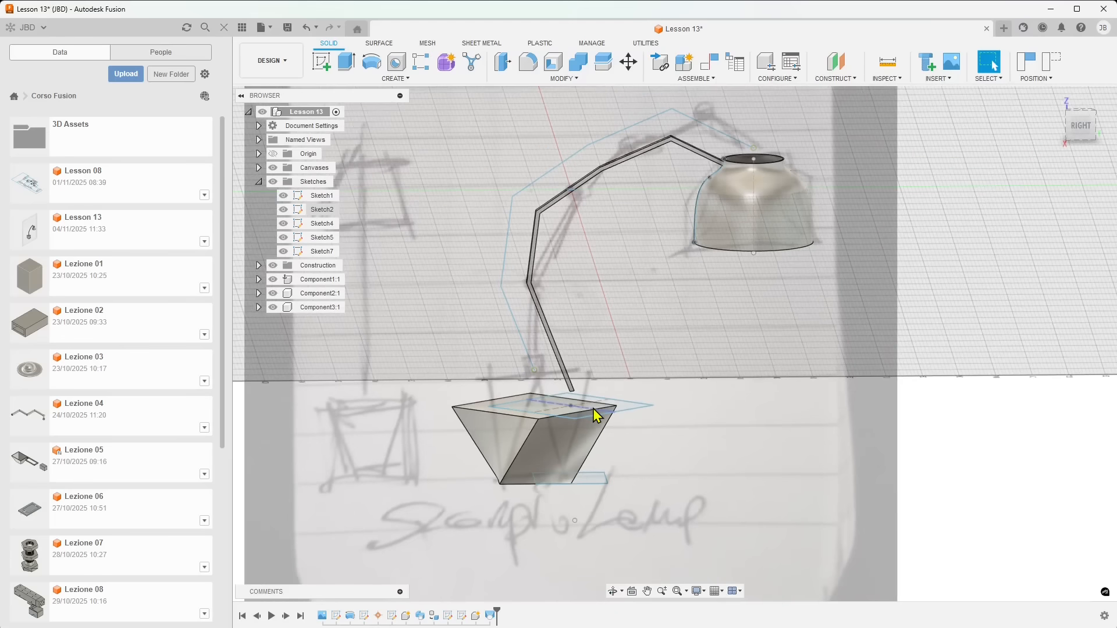
pyautogui.keyDown('shift'); pyautogui.moveTo(727, 422); pyautogui.dragTo(648, 361, button='middle'); pyautogui.keyUp('shift')
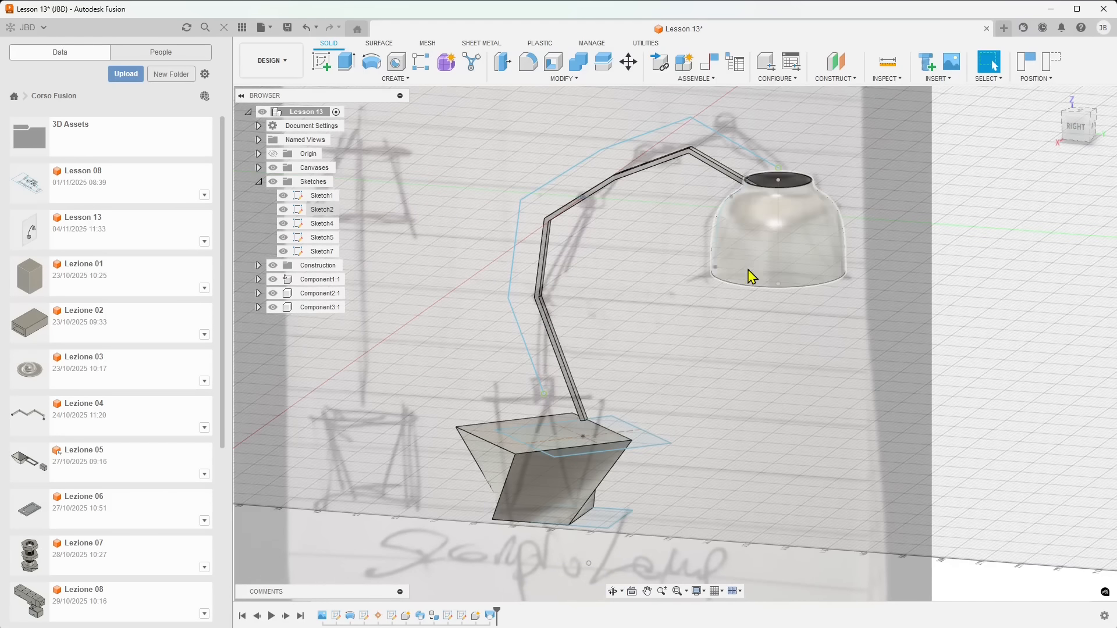
# - Locate the base's Loft1 feature and its body inside Component3, and check the commands available for each
pyautogui.click(491, 617)
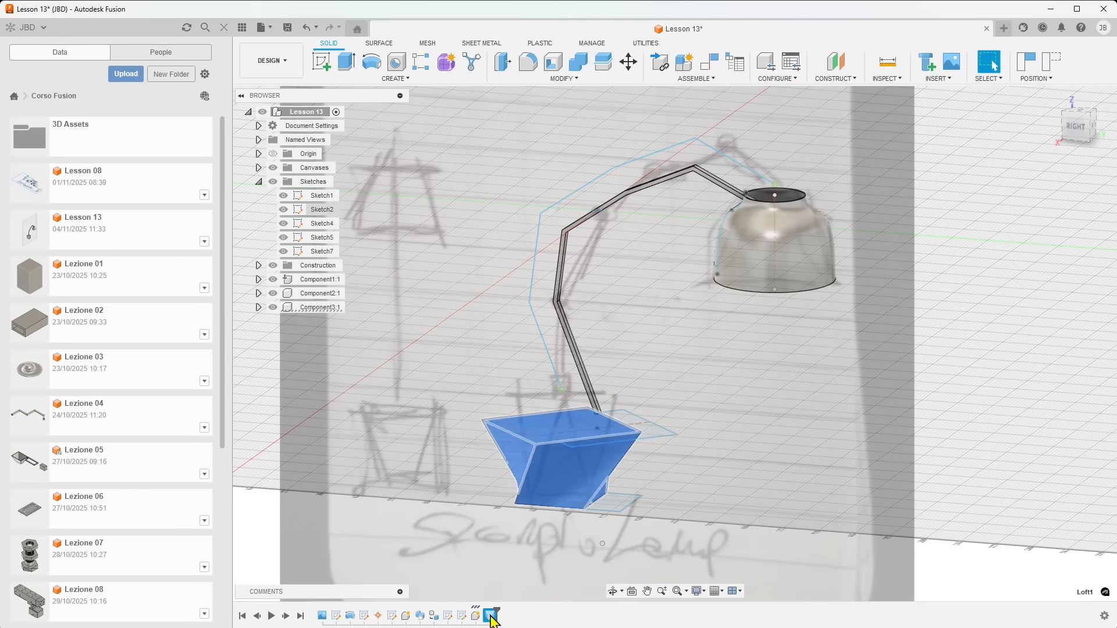
pyautogui.rightClick(491, 617)
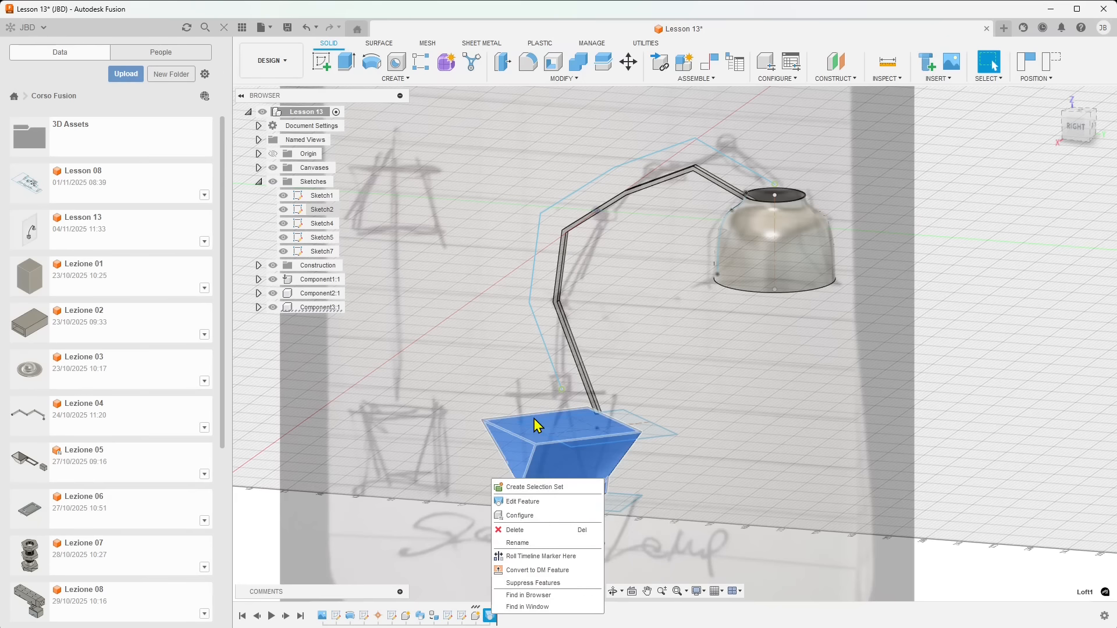
pyautogui.click(259, 308)
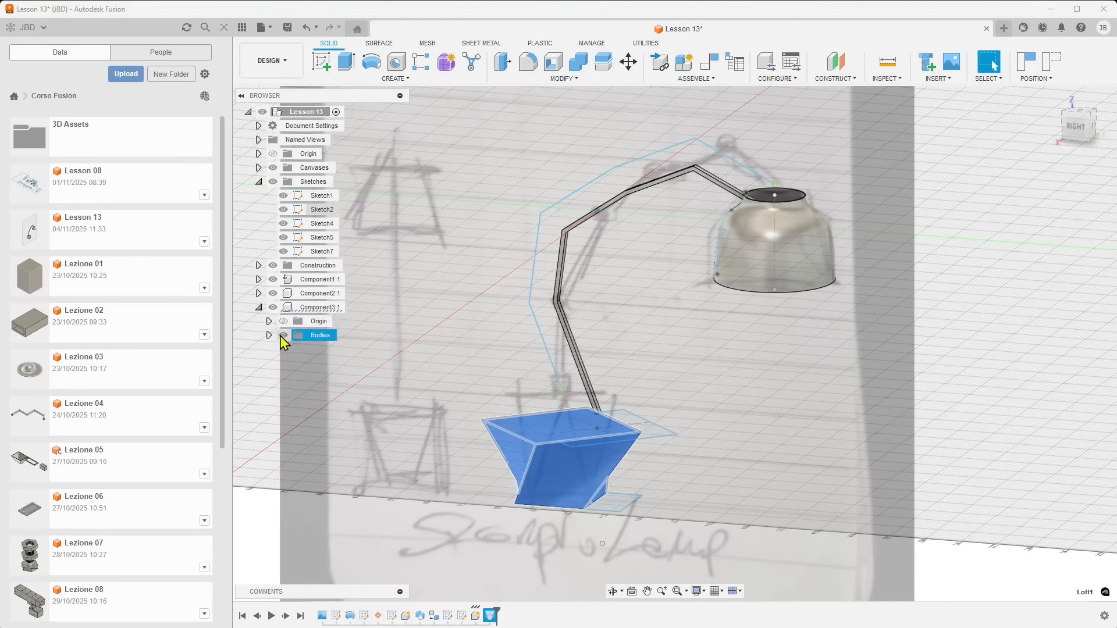
pyautogui.click(269, 336)
pyautogui.rightClick(326, 351)
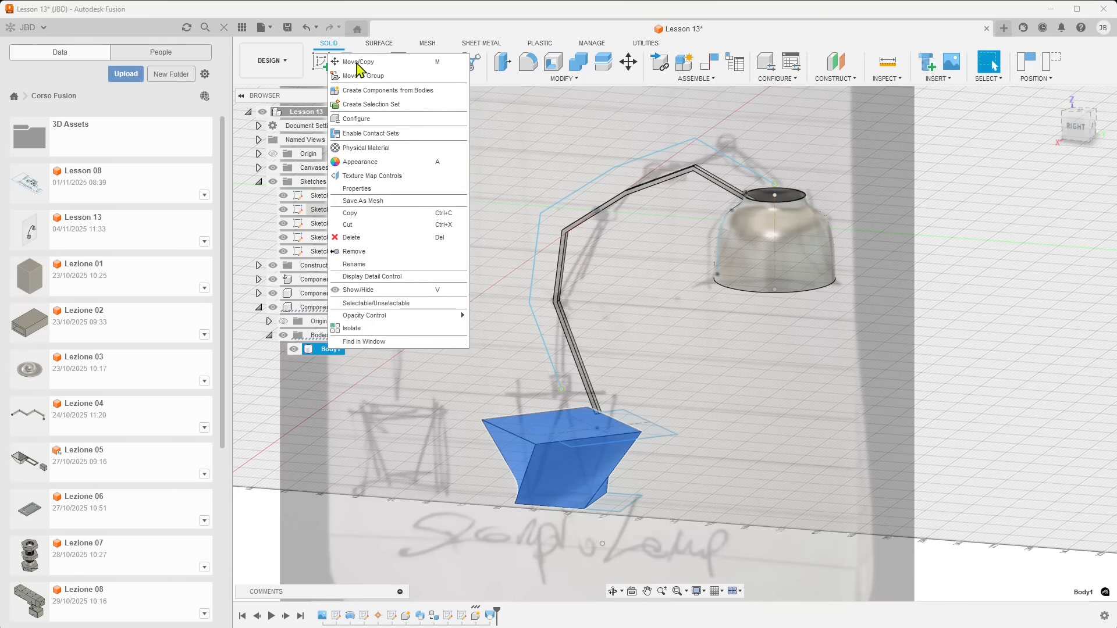
# - Open the base's Loft1 feature for editing, inspect its two profiles and leave the edit without changes
pyautogui.click(492, 614)
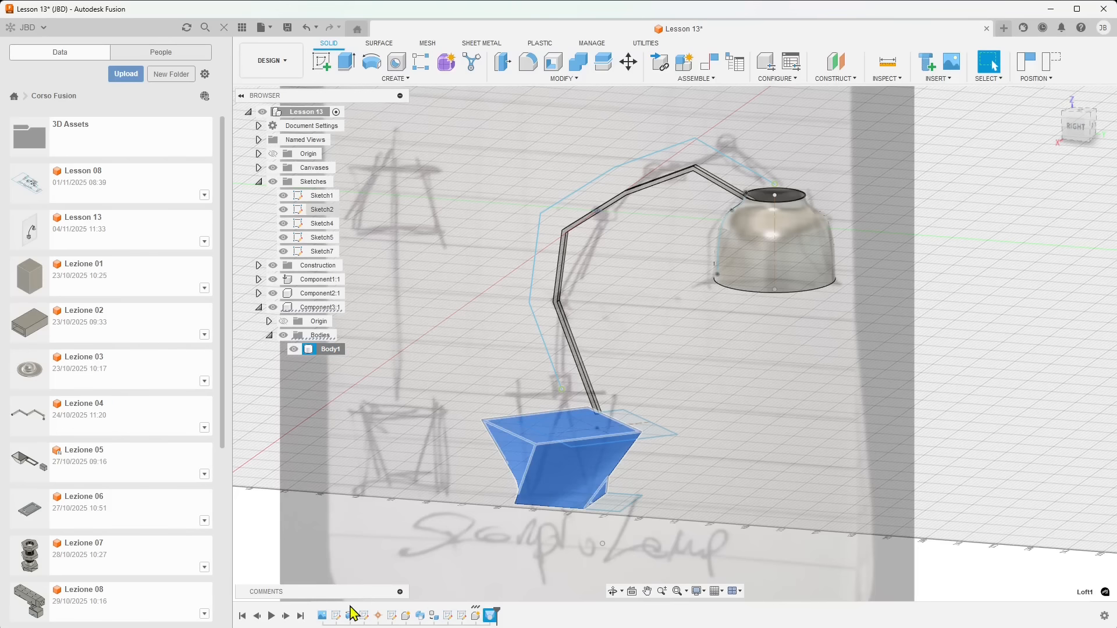
pyautogui.rightClick(492, 615)
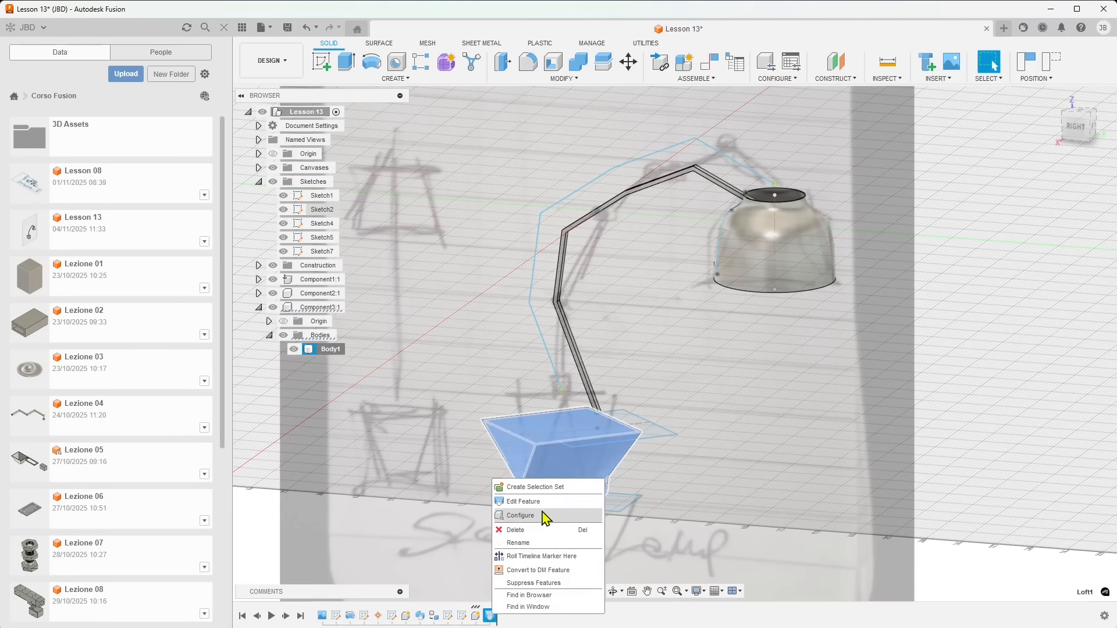
pyautogui.click(527, 501)
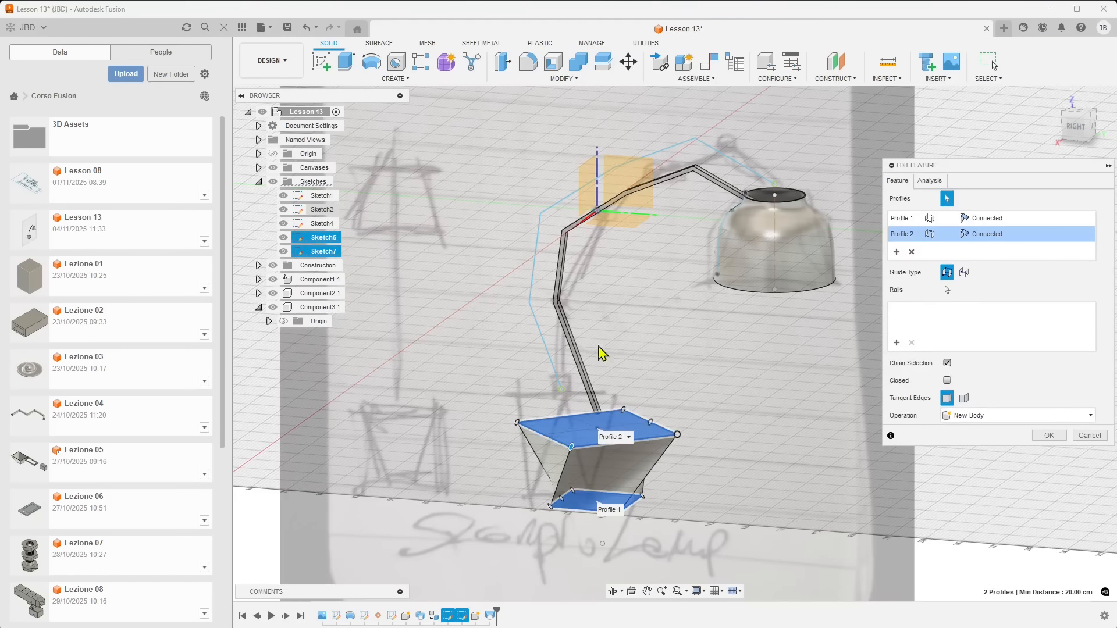
pyautogui.keyDown('shift'); pyautogui.moveTo(531, 475); pyautogui.dragTo(596, 433, button='middle'); pyautogui.keyUp('shift')
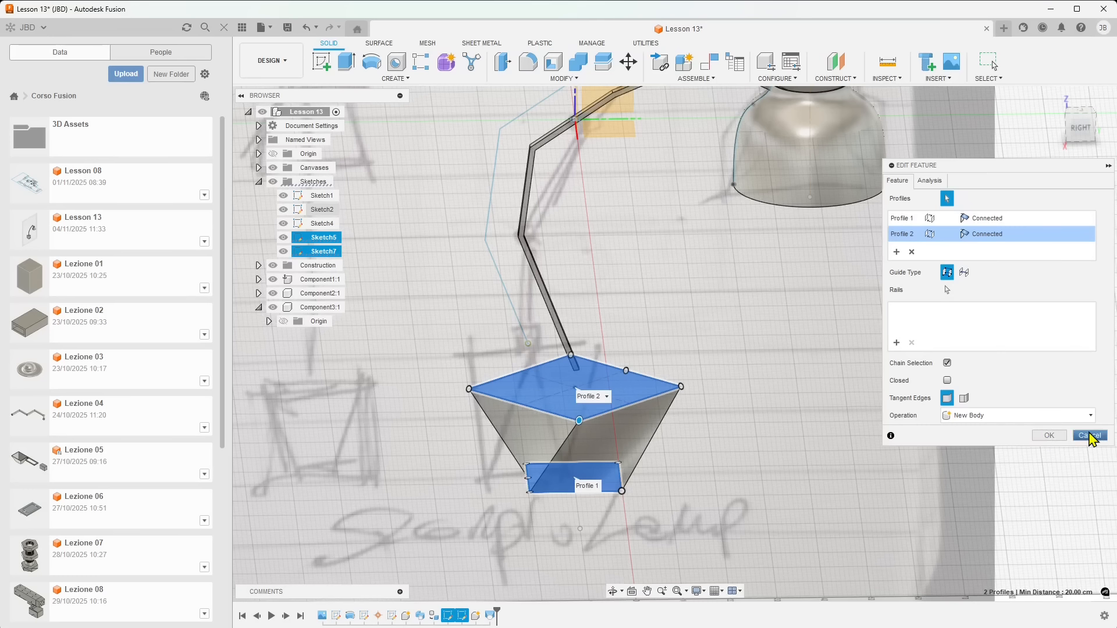
pyautogui.click(1090, 437)
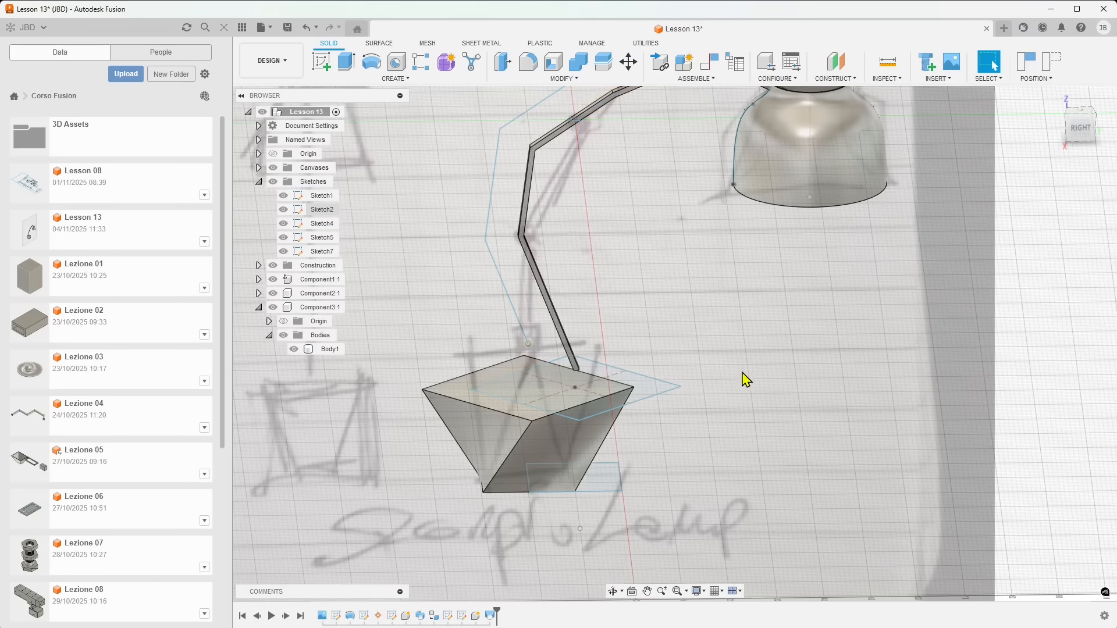
# - Hide Component1 and Component2, and permanently delete the base component, Component3, together with the features that reference it
pyautogui.keyDown('shift'); pyautogui.moveTo(735, 393); pyautogui.dragTo(777, 401, button='middle'); pyautogui.keyUp('shift')
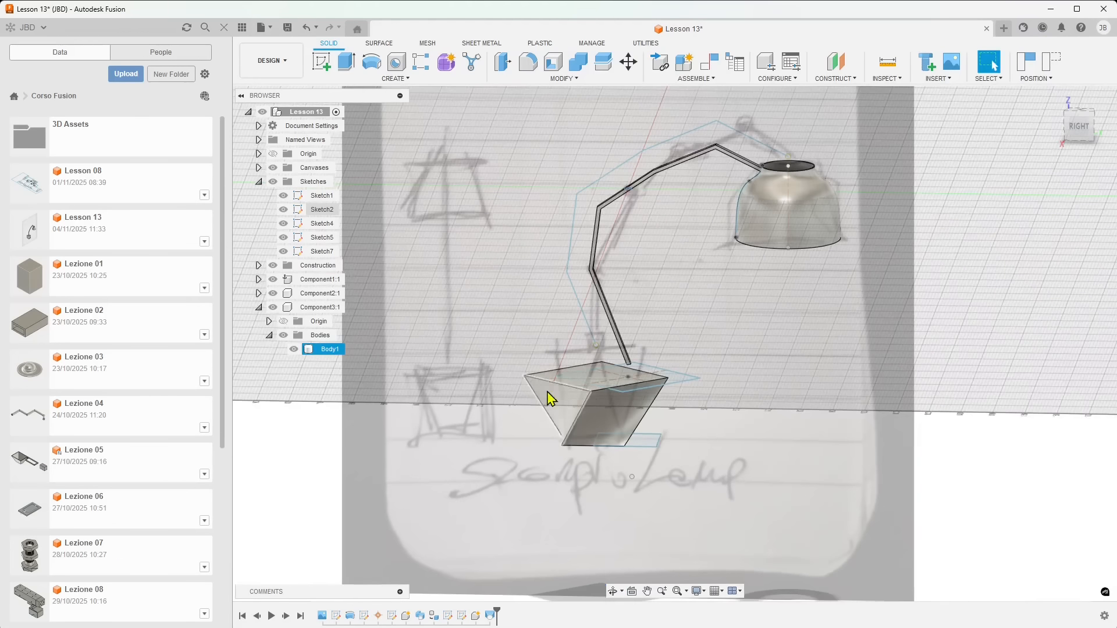
pyautogui.click(272, 279)
pyautogui.click(274, 293)
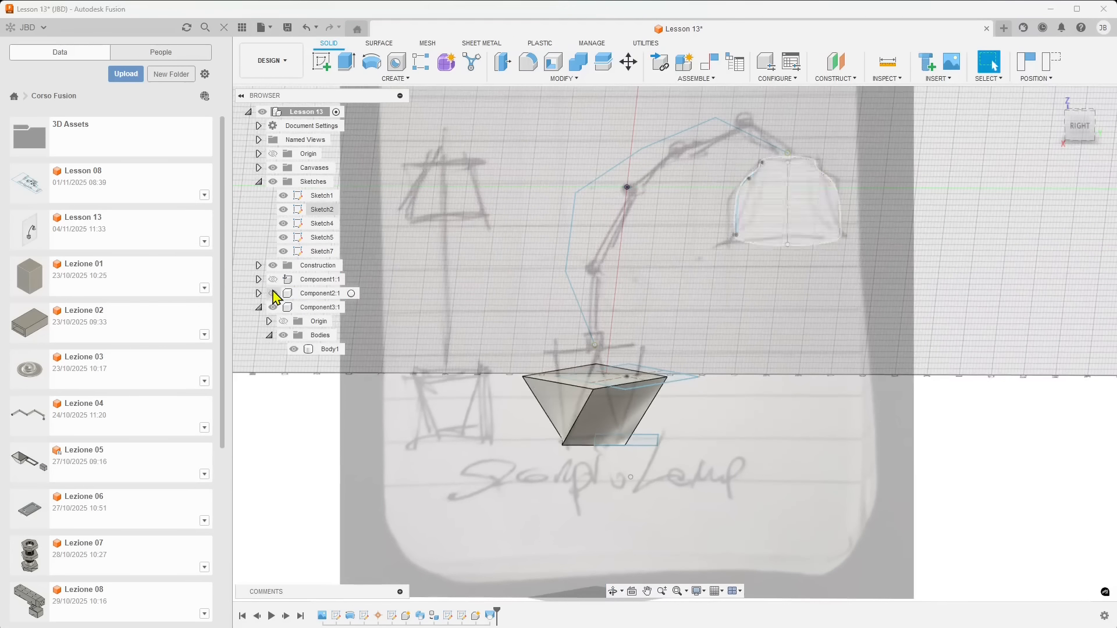
pyautogui.click(319, 308)
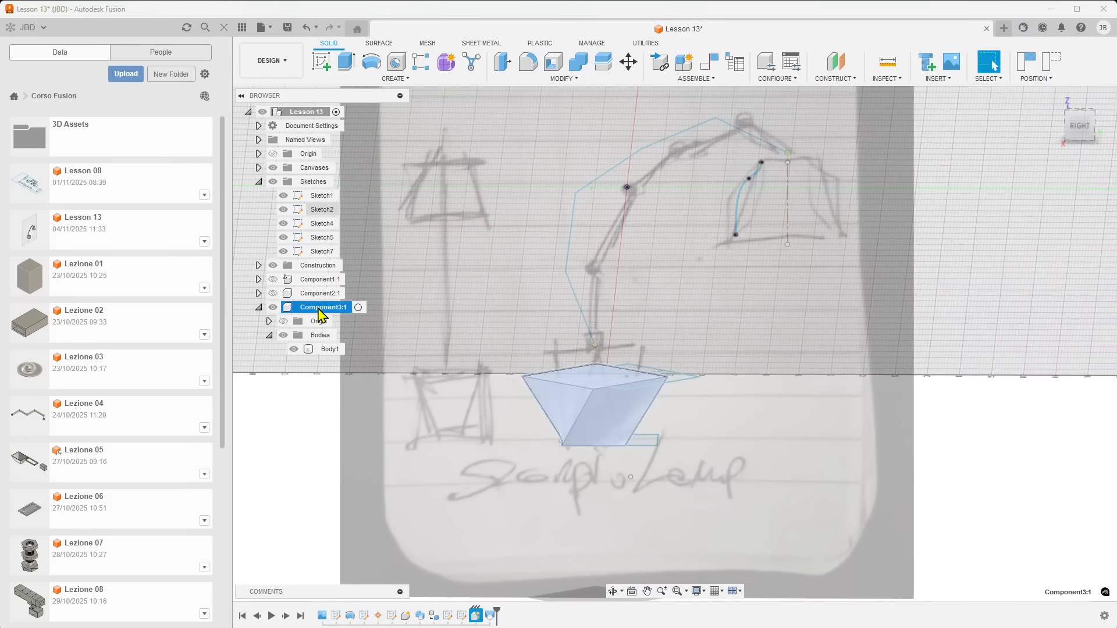
pyautogui.press('Delete')
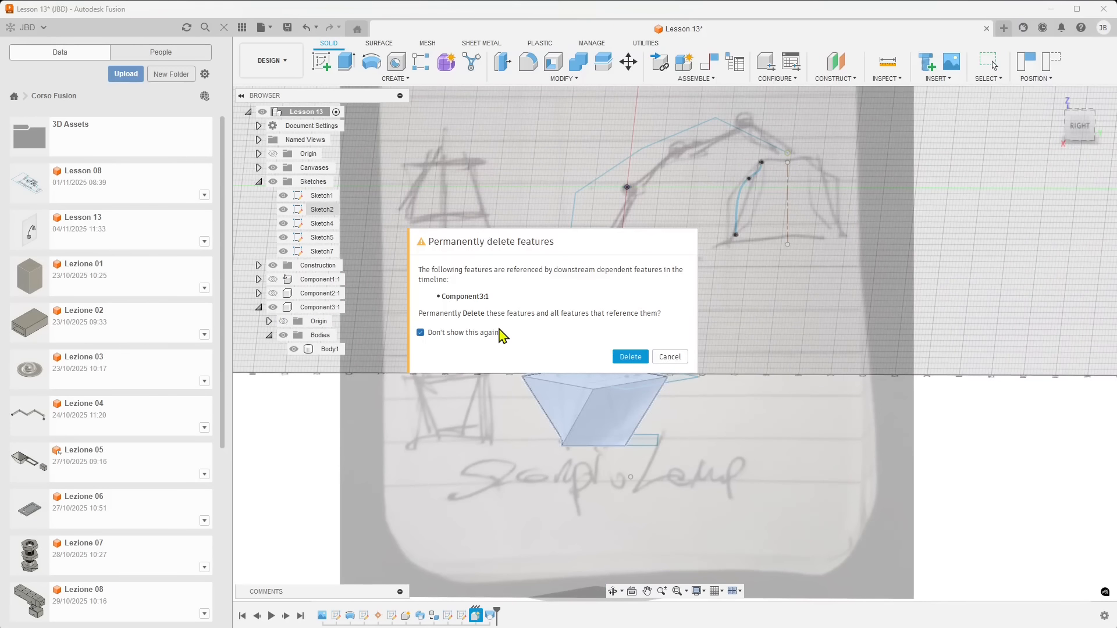
pyautogui.click(628, 357)
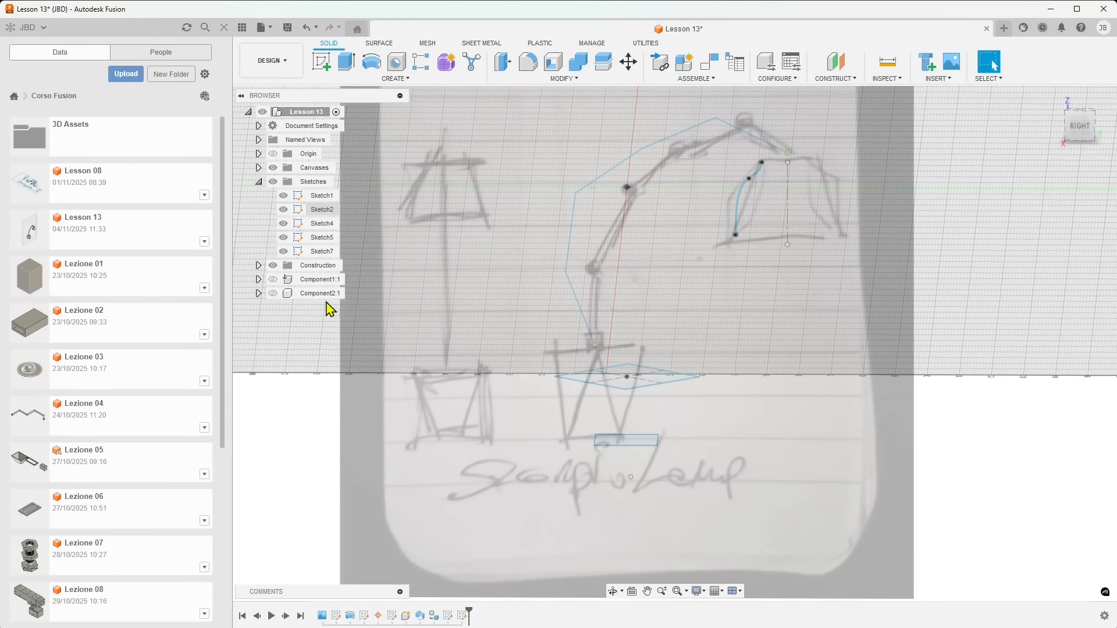
# - Delete the base's two profile sketches, Sketch5 and Sketch7
pyautogui.keyDown('shift'); pyautogui.moveTo(636, 394); pyautogui.dragTo(641, 394, button='middle'); pyautogui.keyUp('shift')
pyautogui.click(651, 384)
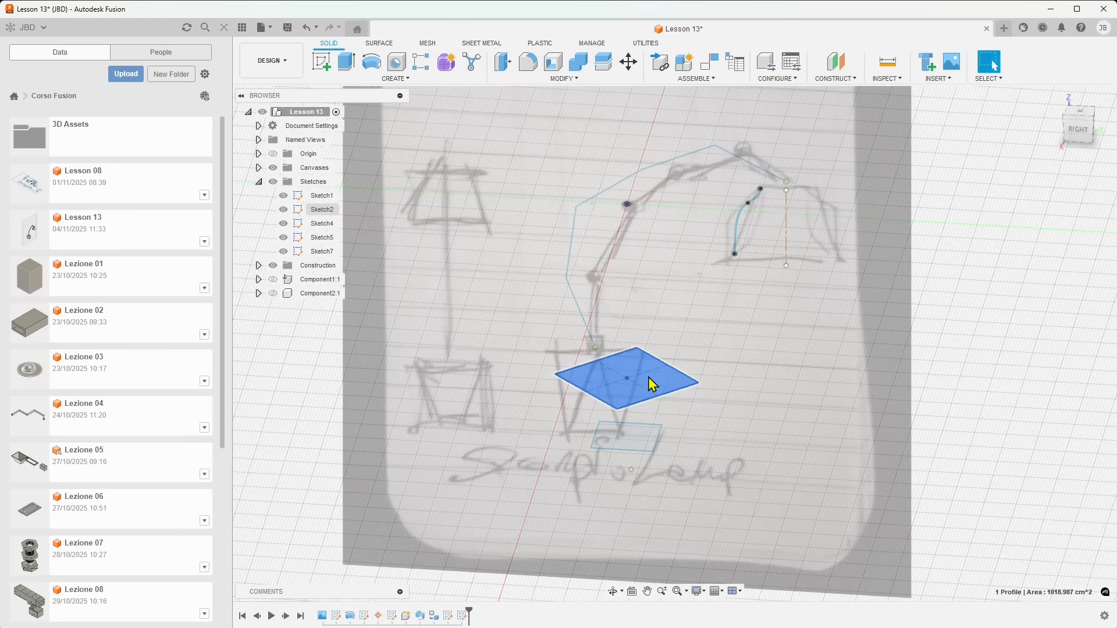
pyautogui.doubleClick(650, 381)
pyautogui.click(321, 237)
pyautogui.keyDown('shift'); pyautogui.click(322, 251); pyautogui.keyUp('shift')
pyautogui.press('Delete')
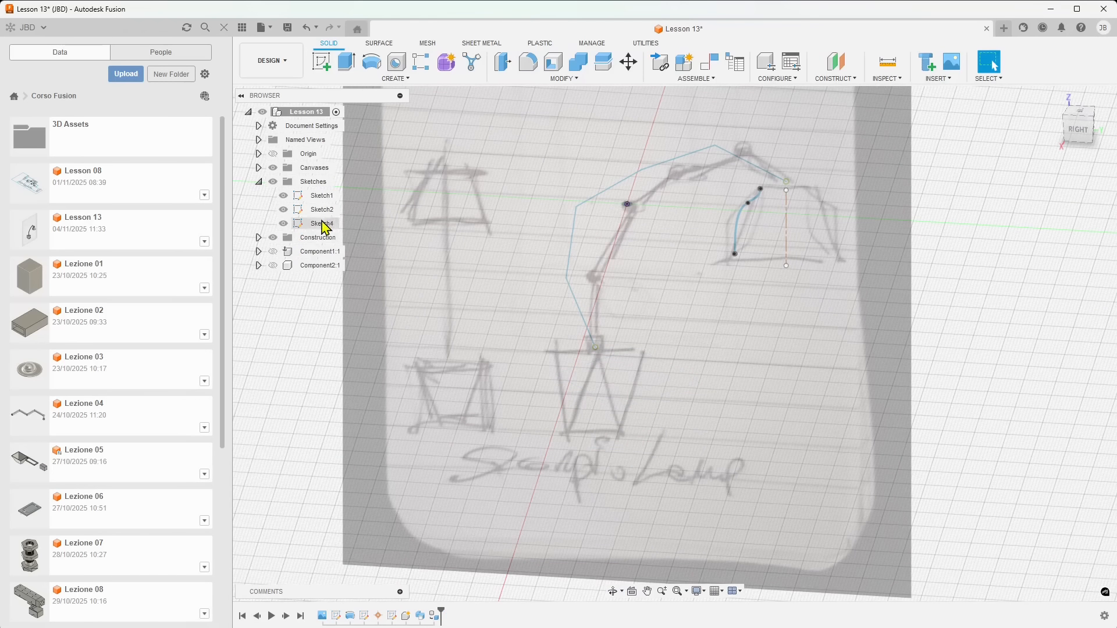
# - Delete the remaining sketches, Sketch4, Sketch2 and Sketch1
pyautogui.click(321, 225)
pyautogui.press('Delete')
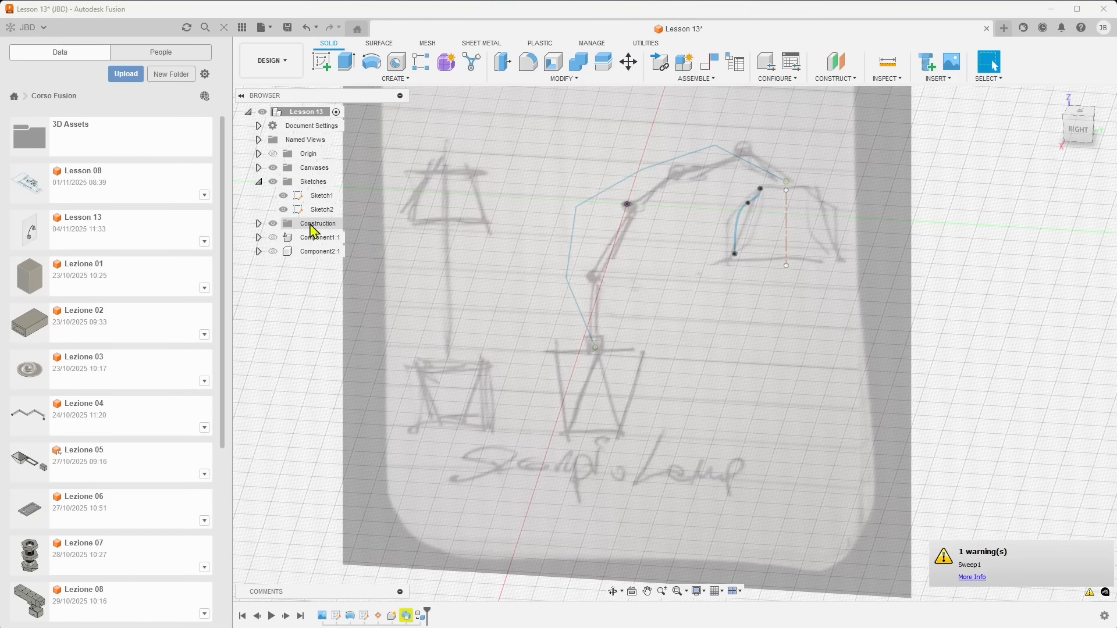
pyautogui.click(330, 212)
pyautogui.press('Delete')
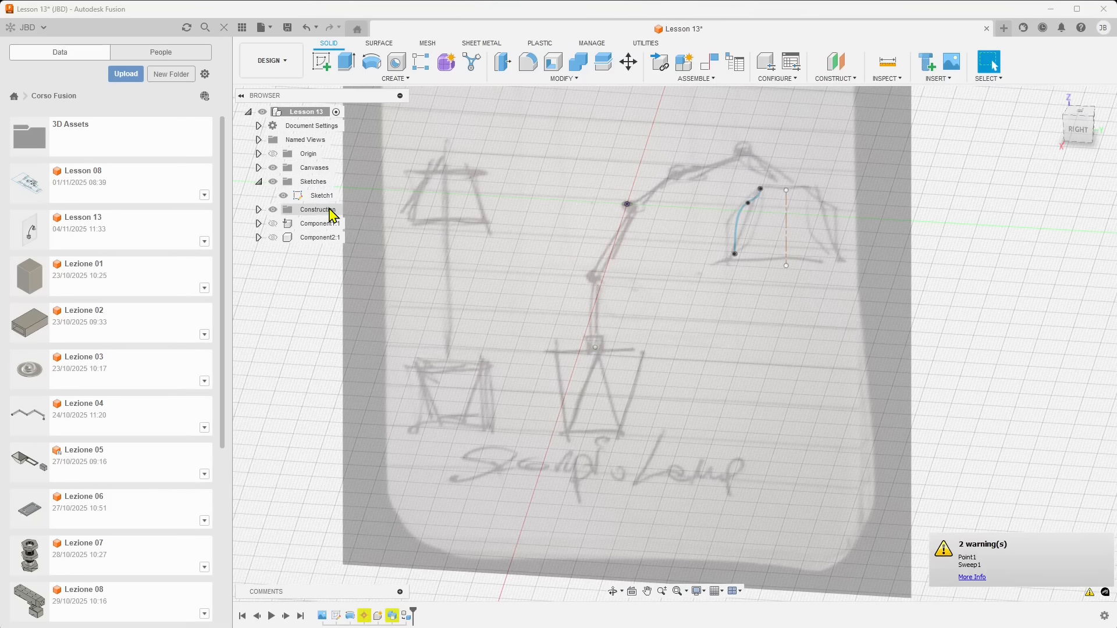
pyautogui.click(309, 196)
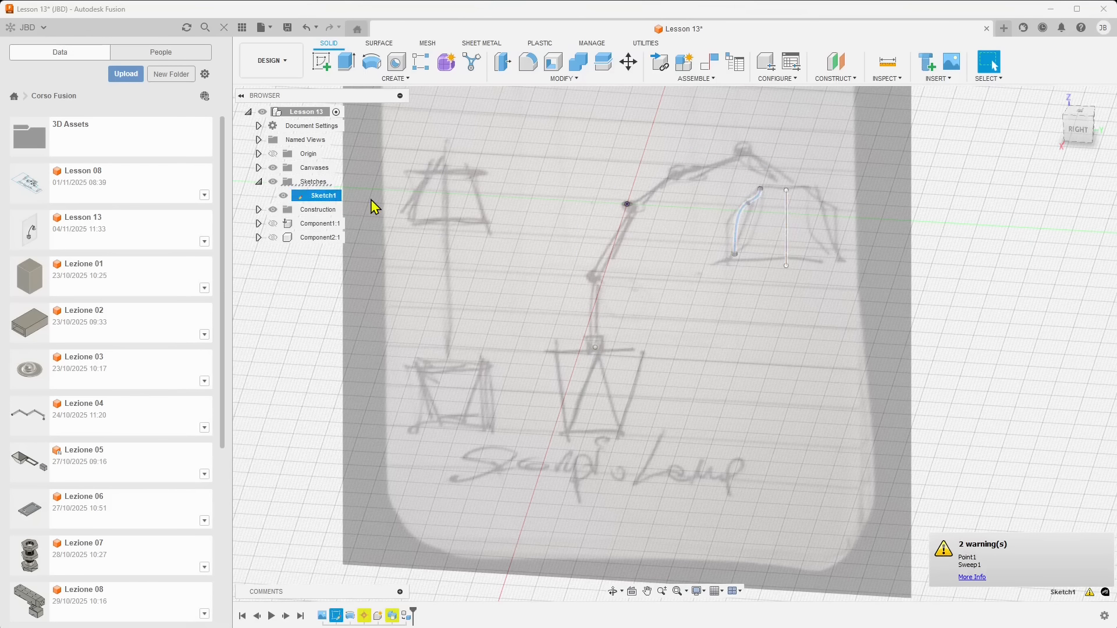
pyautogui.press('Delete')
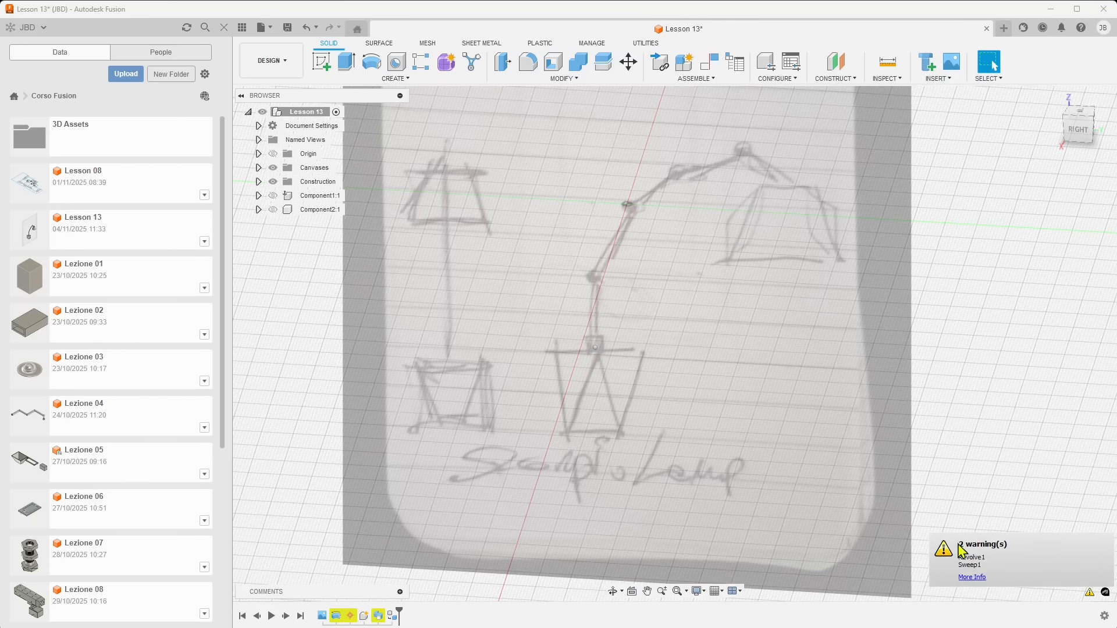
# - Review the details of the Revolve1 and Sweep1 warnings and show Component1 and Component2 again
pyautogui.click(972, 578)
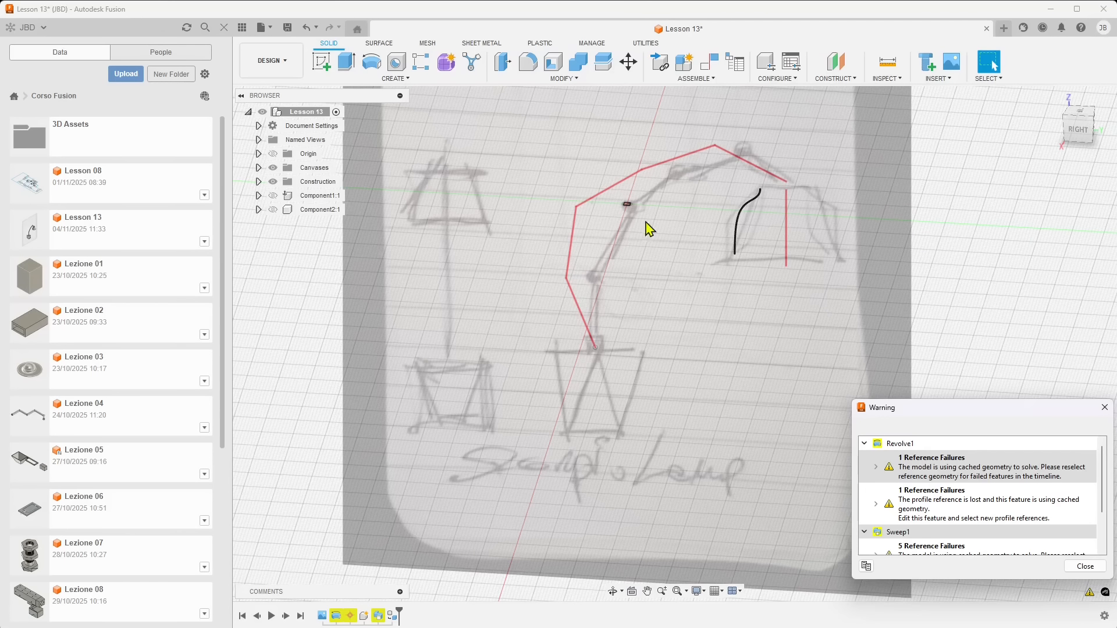
pyautogui.click(1085, 566)
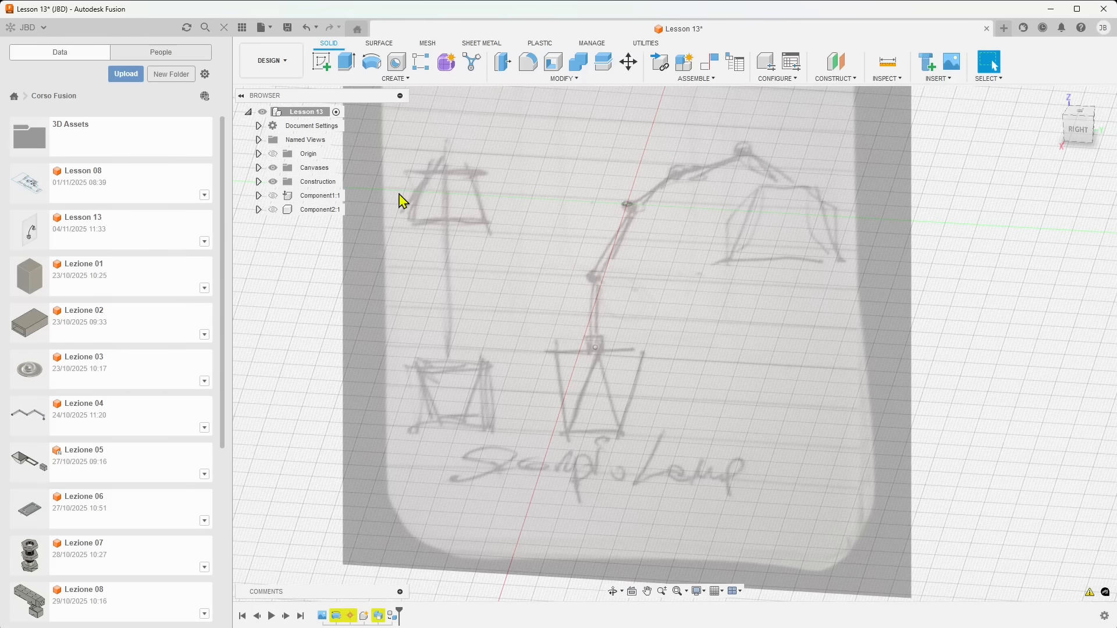
pyautogui.click(272, 196)
pyautogui.click(272, 209)
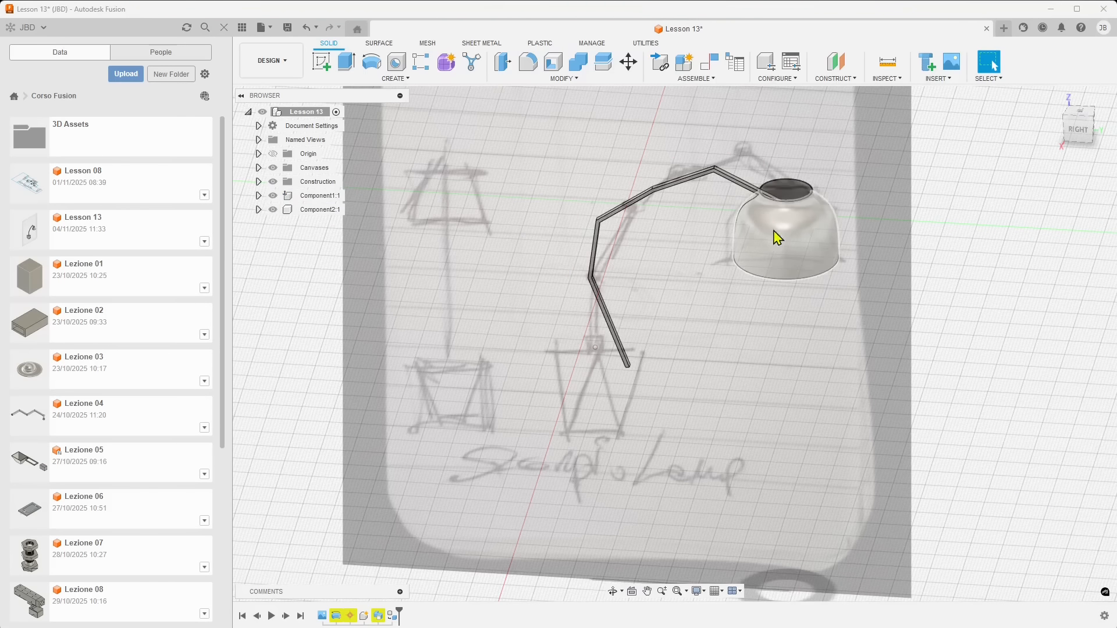
# - Identify the arm and lampshade components and open the arm's Sweep1 feature for editing
pyautogui.click(318, 195)
pyautogui.click(316, 210)
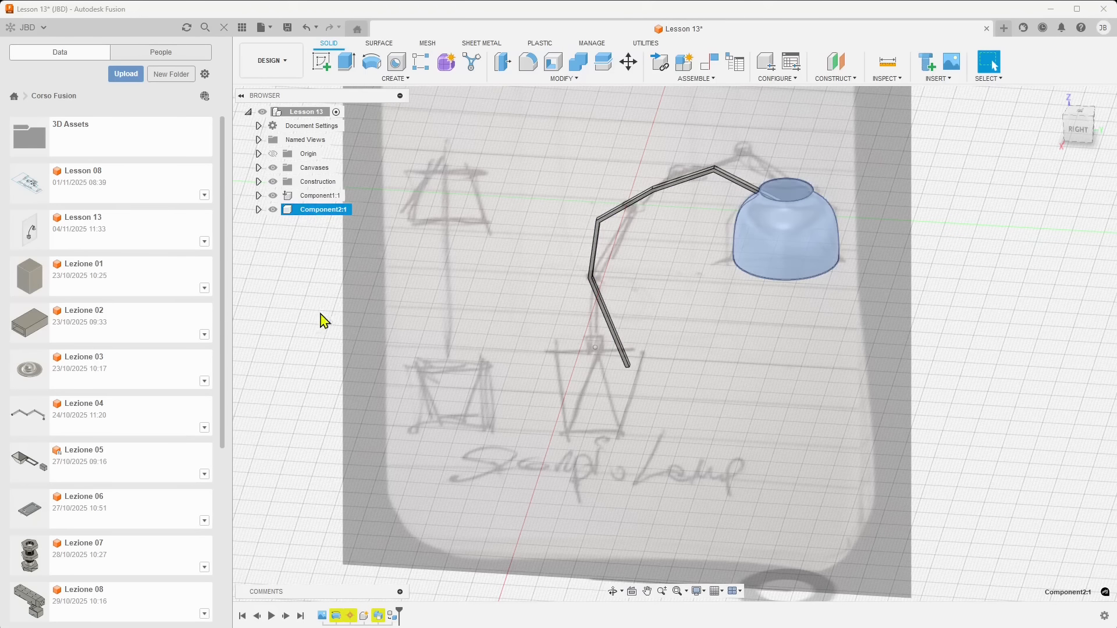
pyautogui.rightClick(378, 616)
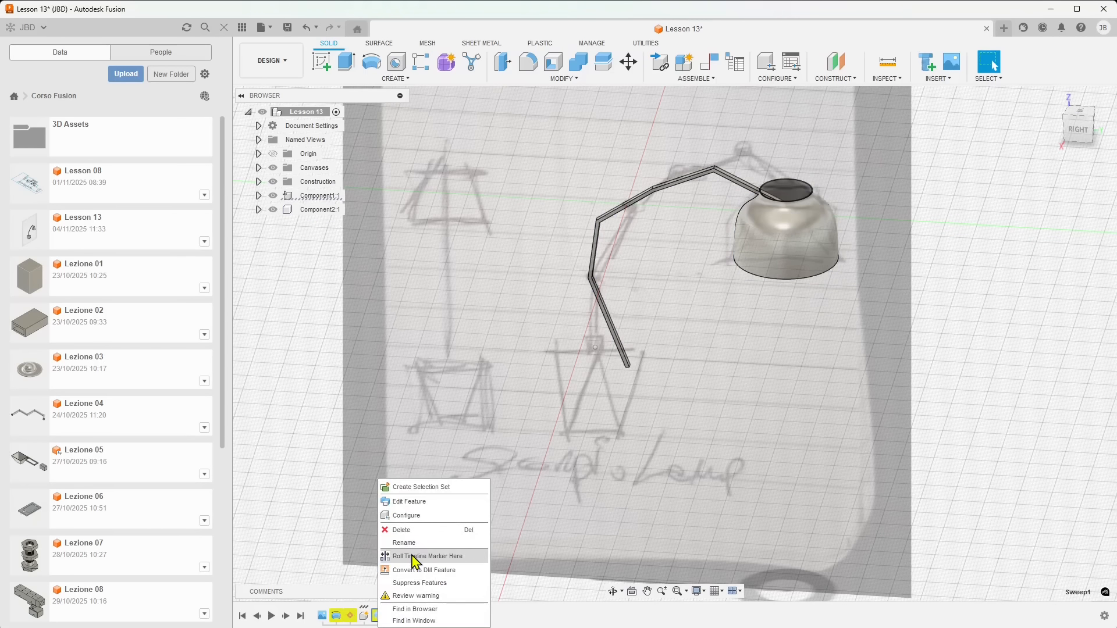
pyautogui.click(416, 503)
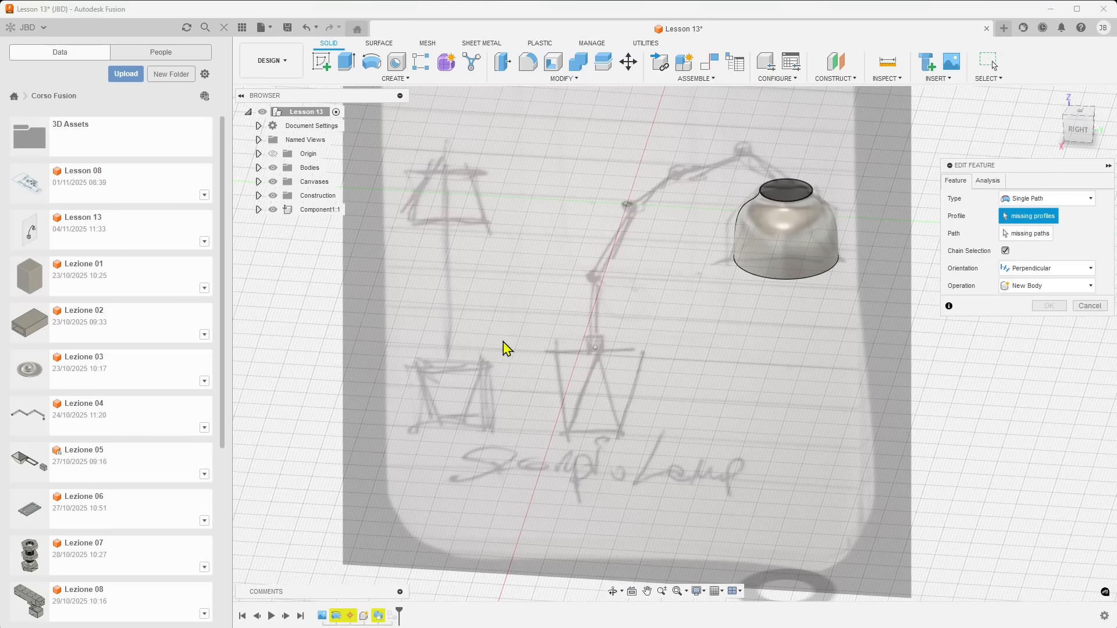
# - Cancel the Sweep1 feature edit and delete Component1 and Component2
pyautogui.click(766, 170)
pyautogui.click(626, 187)
pyautogui.click(1090, 309)
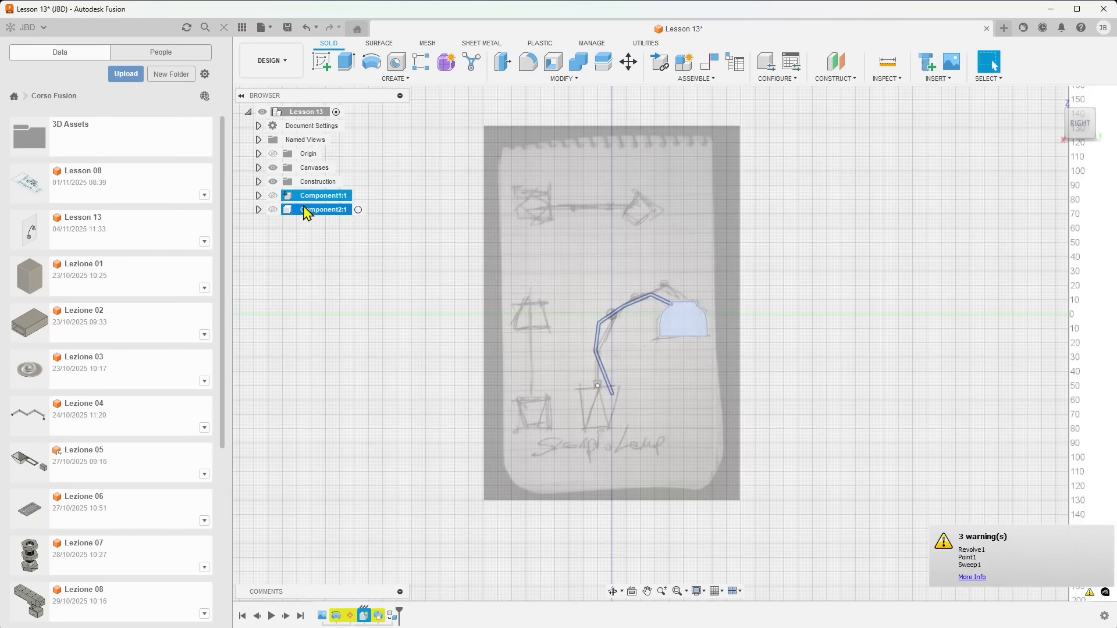
pyautogui.press('Delete')
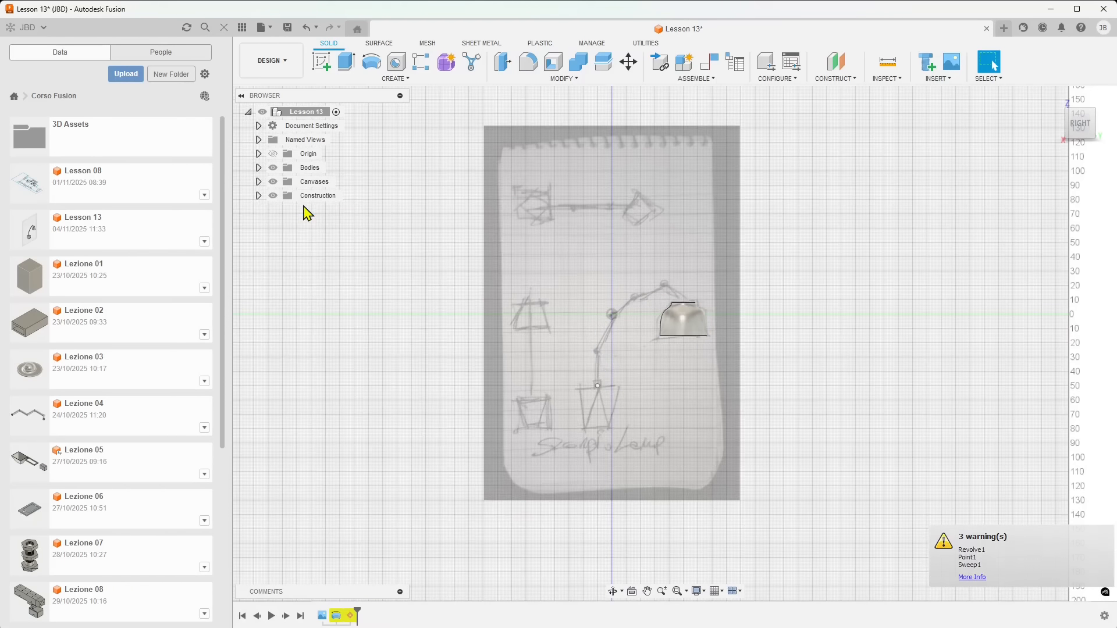
# - Try to delete the faces of the remaining lampshade body one by one
pyautogui.click(682, 318)
pyautogui.press('Delete')
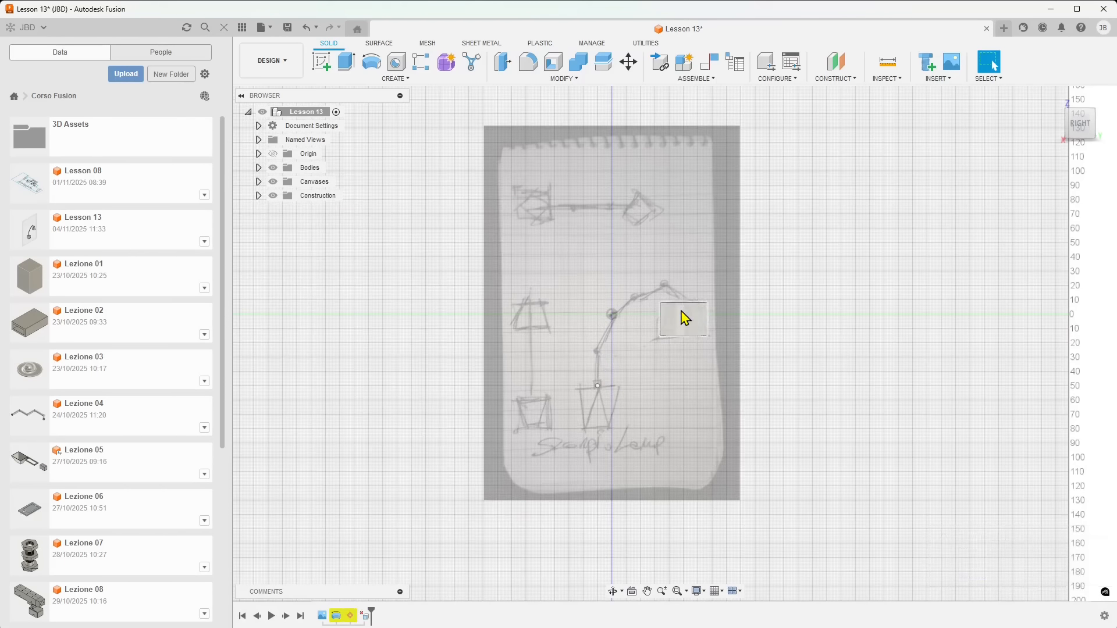
pyautogui.click(684, 318)
pyautogui.scroll(5, 684, 318)
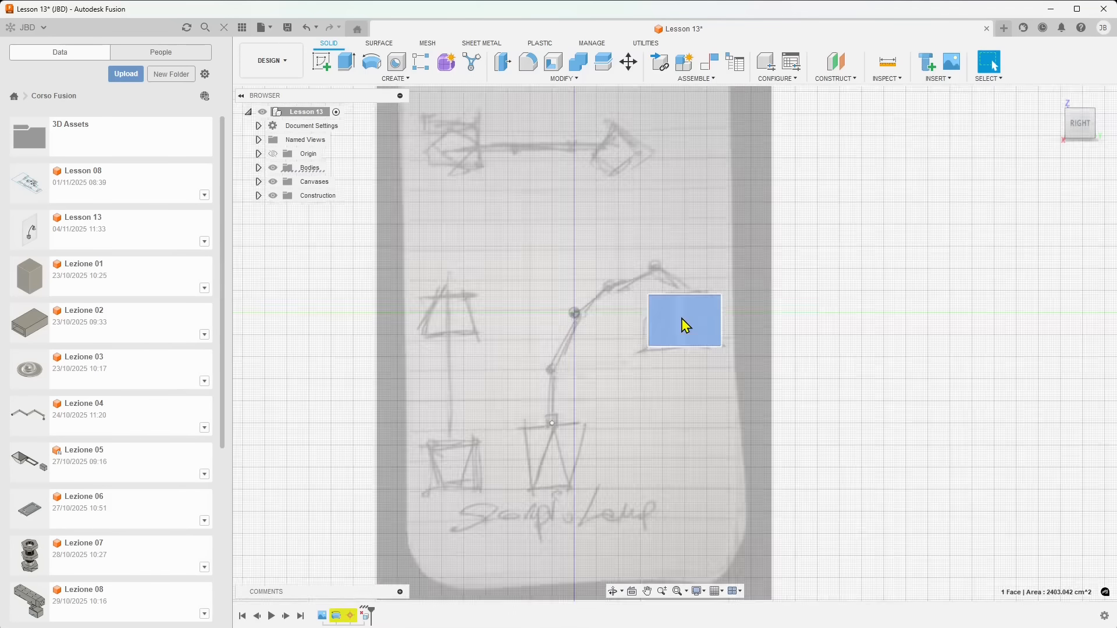
pyautogui.press('Delete')
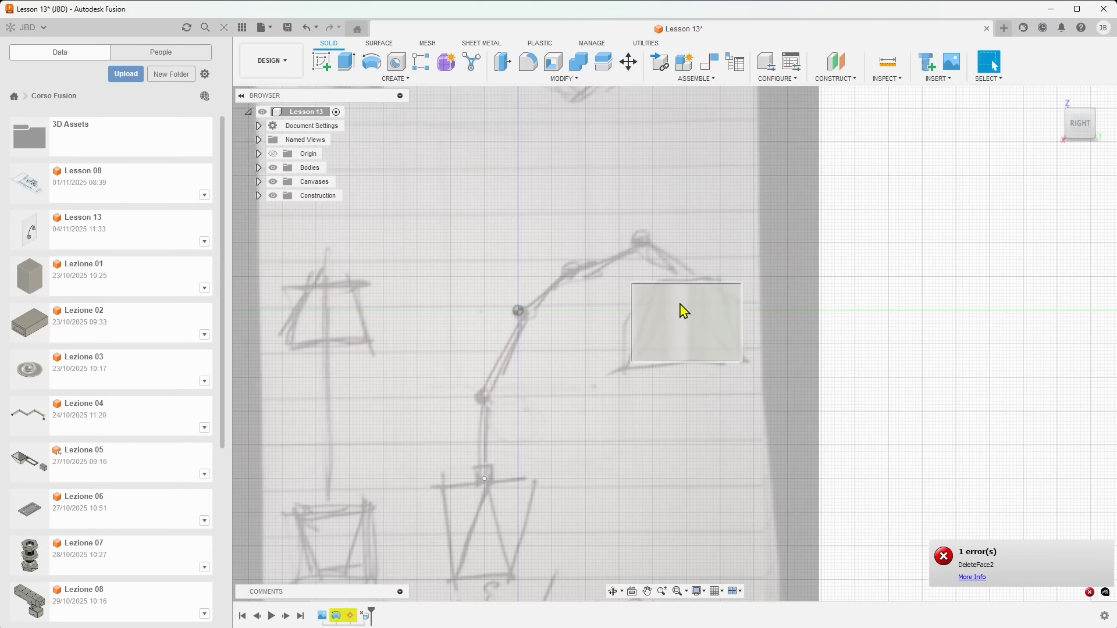
pyautogui.press('Escape')
# - Delete the leftover Body1 and the construction point Point1
pyautogui.click(258, 167)
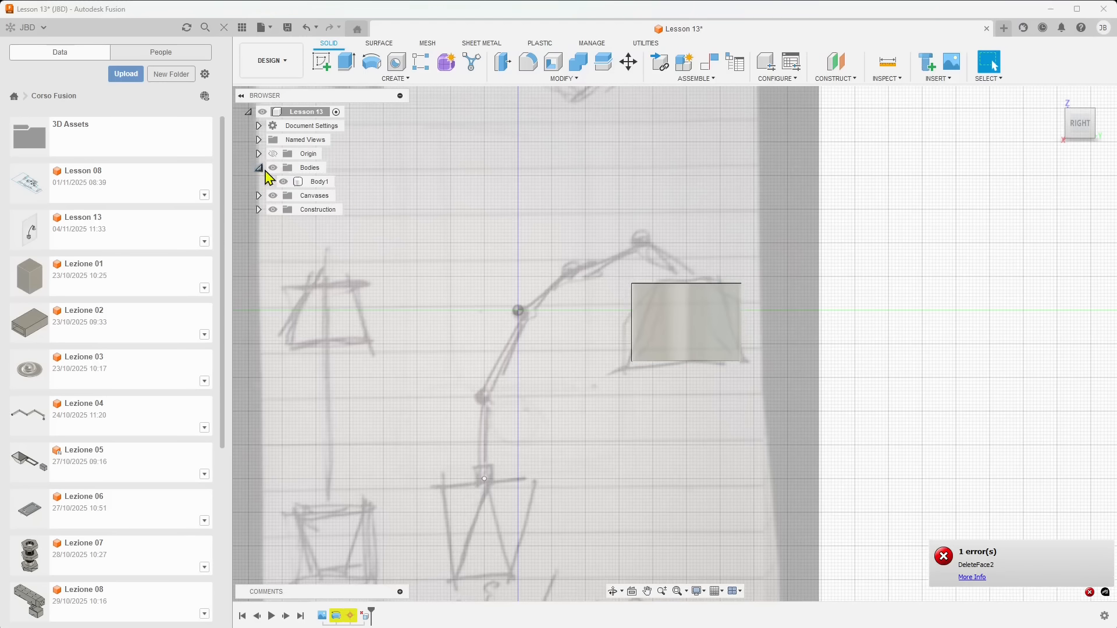
pyautogui.click(309, 182)
pyautogui.press('Delete')
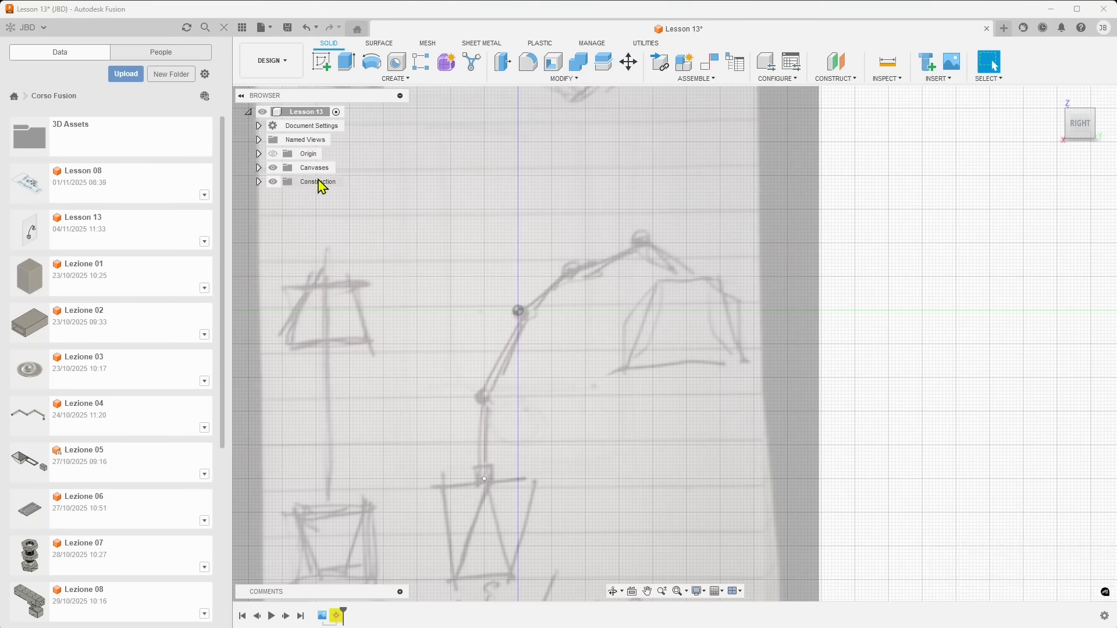
pyautogui.click(258, 181)
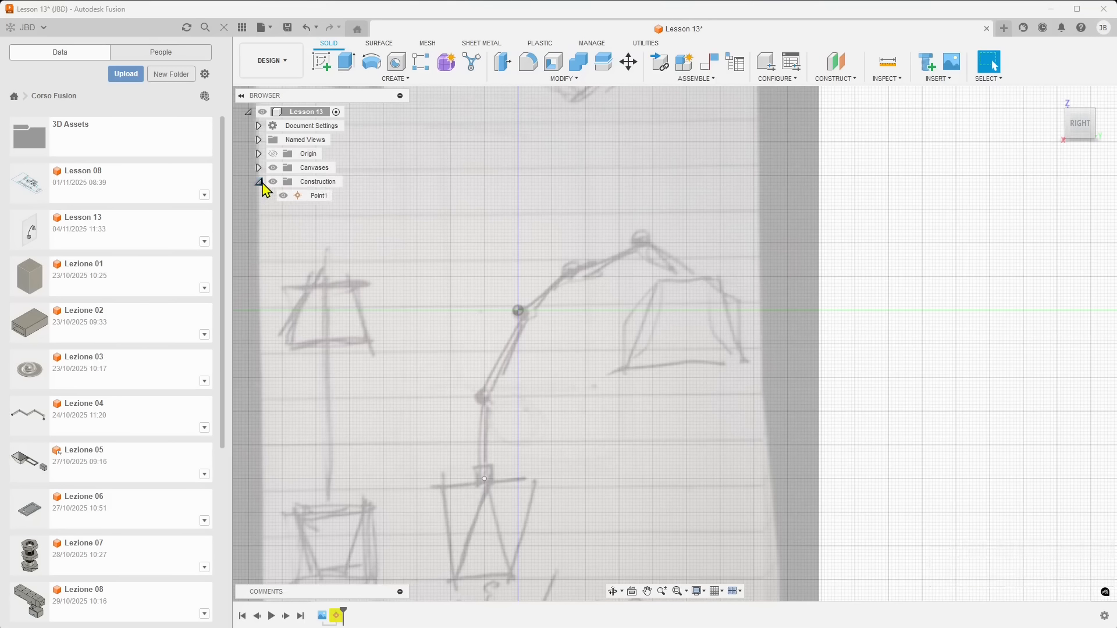
pyautogui.click(319, 195)
pyautogui.press('Delete')
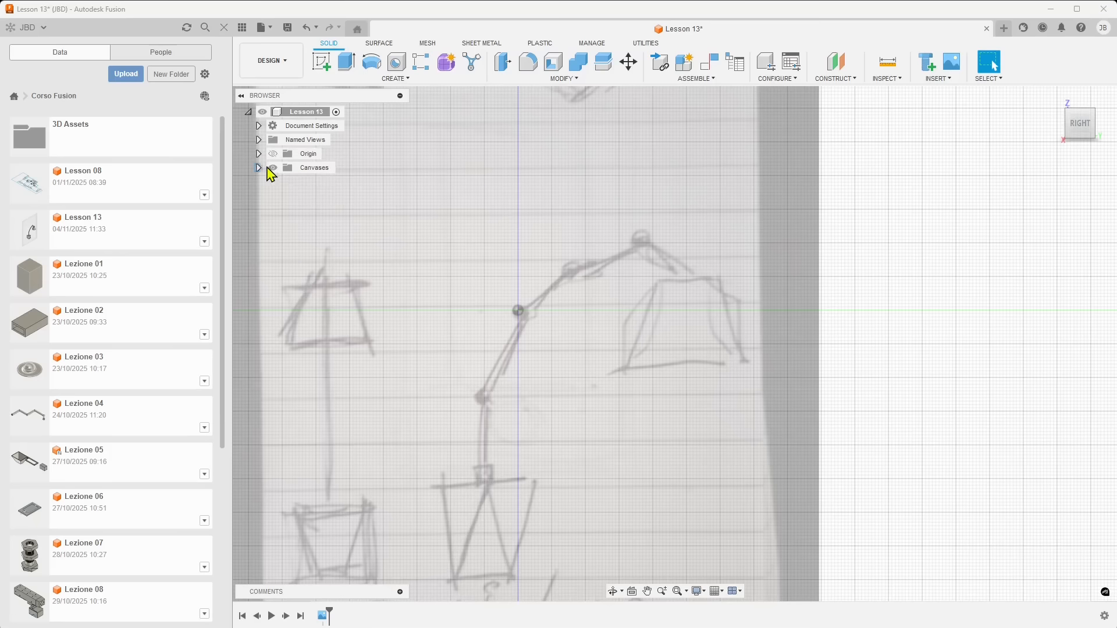
# - Open the scorpio lamp canvas for editing and move it 50 cm upward
pyautogui.click(258, 167)
pyautogui.click(326, 185)
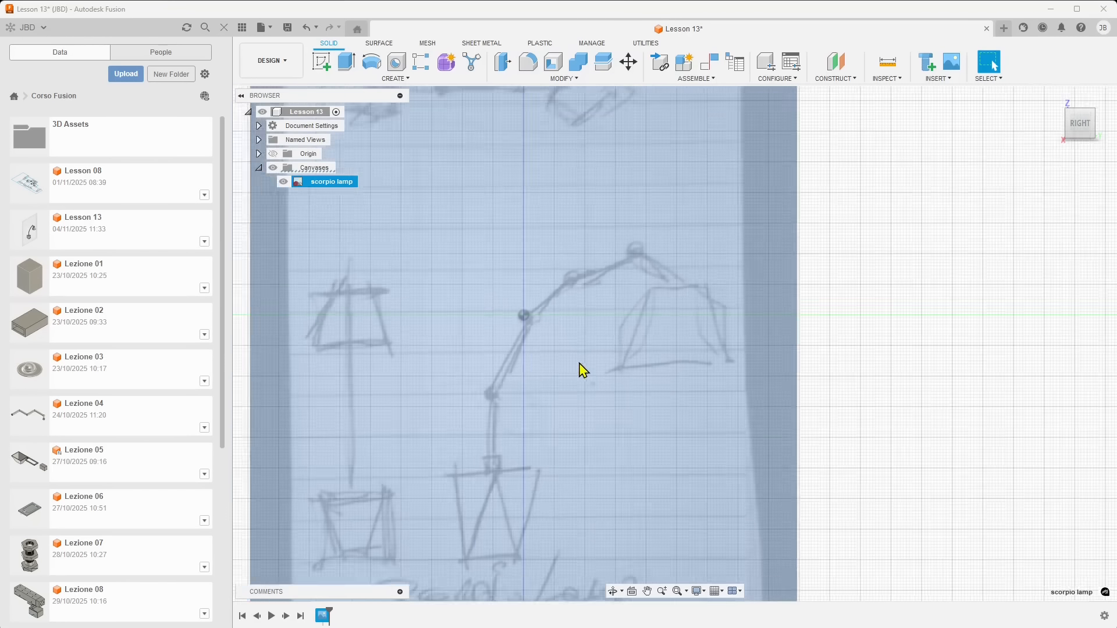
pyautogui.scroll(-4, 580, 369)
pyautogui.scroll(3, 558, 434)
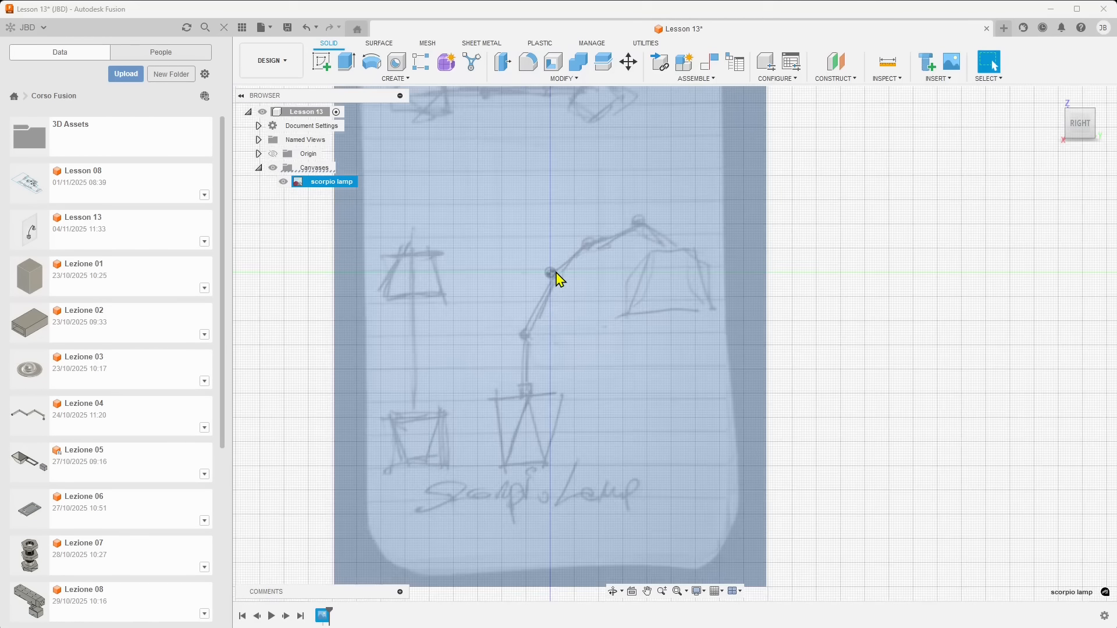
pyautogui.click(628, 62)
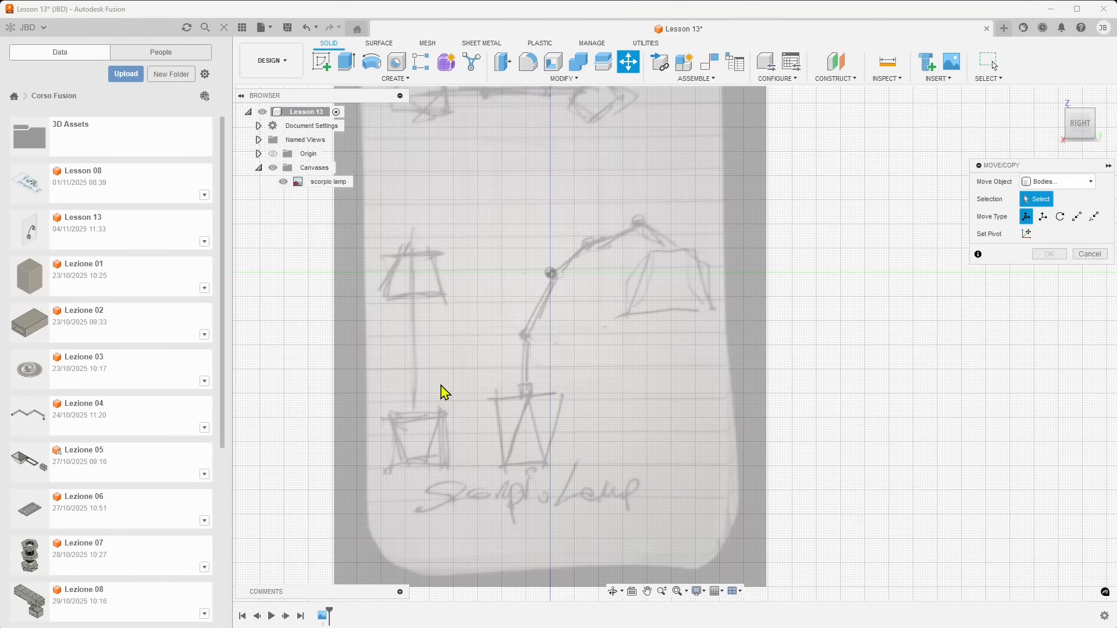
pyautogui.press('Escape')
pyautogui.rightClick(304, 183)
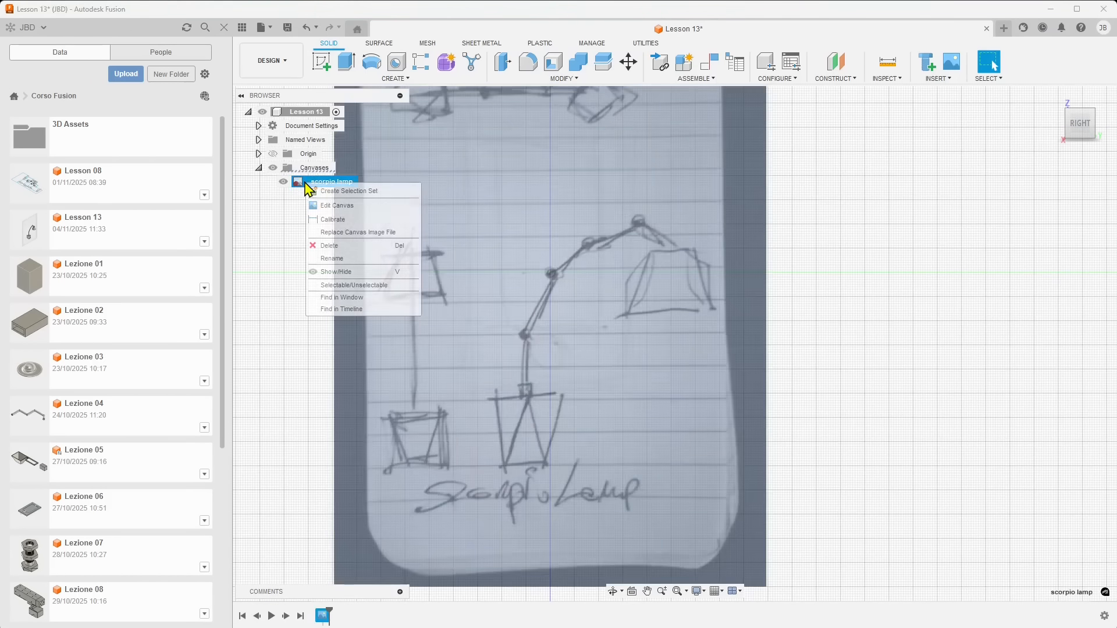
pyautogui.click(317, 207)
pyautogui.scroll(1, 524, 498)
pyautogui.scroll(-2, 519, 453)
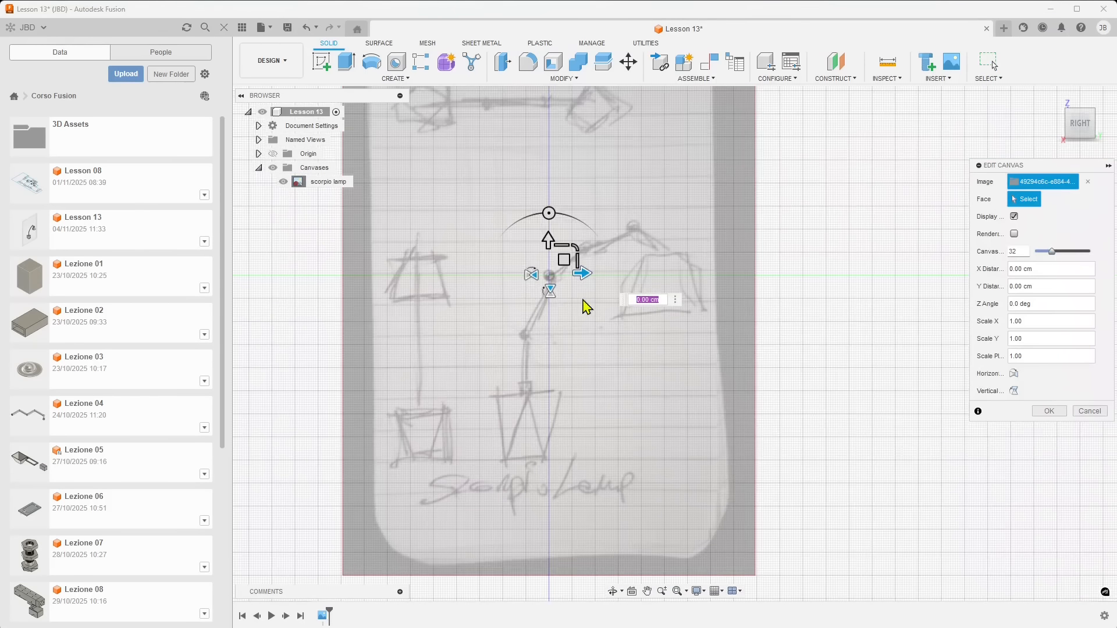
pyautogui.moveTo(545, 236); pyautogui.dragTo(546, 121)
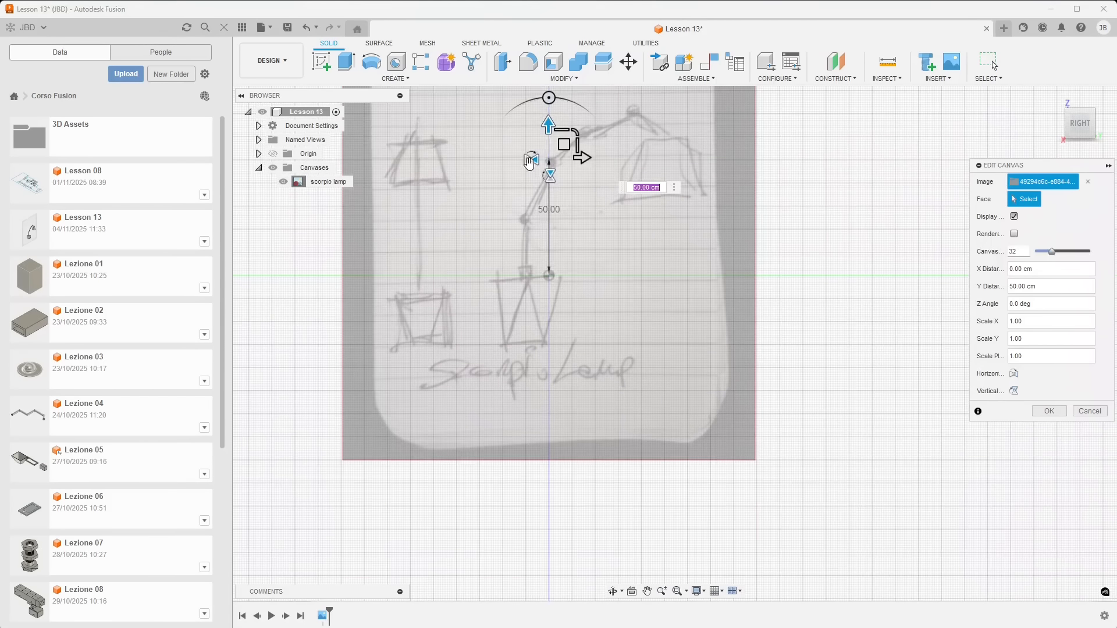
pyautogui.scroll(1, 533, 528)
pyautogui.scroll(-3, 534, 526)
pyautogui.scroll(1, 536, 404)
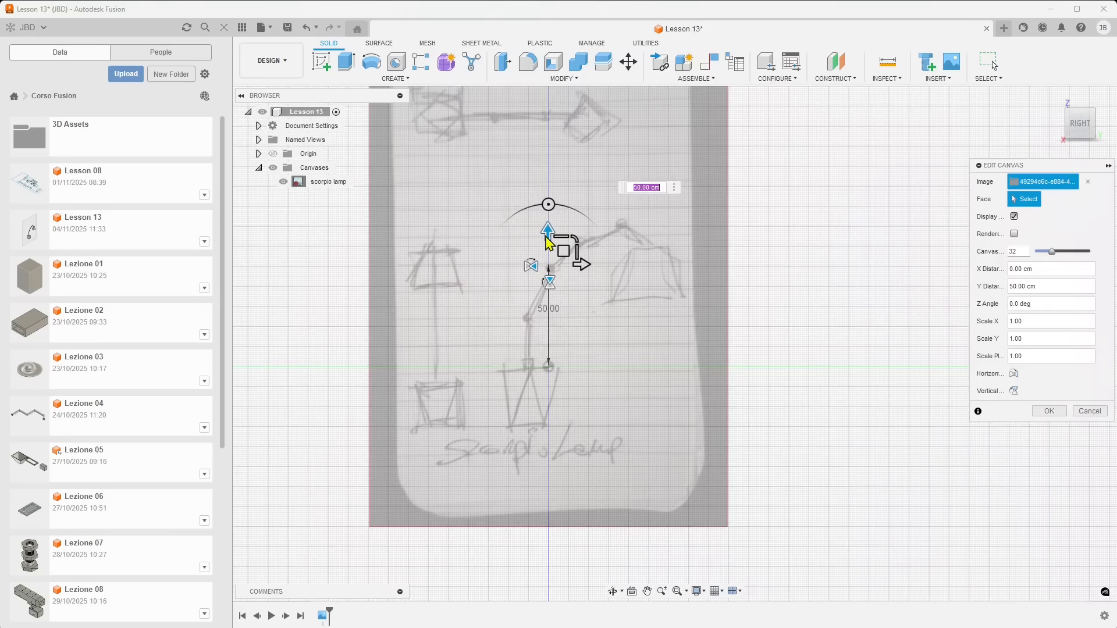
# - Shift the canvas further up and 10 cm horizontally so the drawn base's bottom sits at the origin, and apply the edit
pyautogui.moveTo(553, 232); pyautogui.dragTo(602, 204)
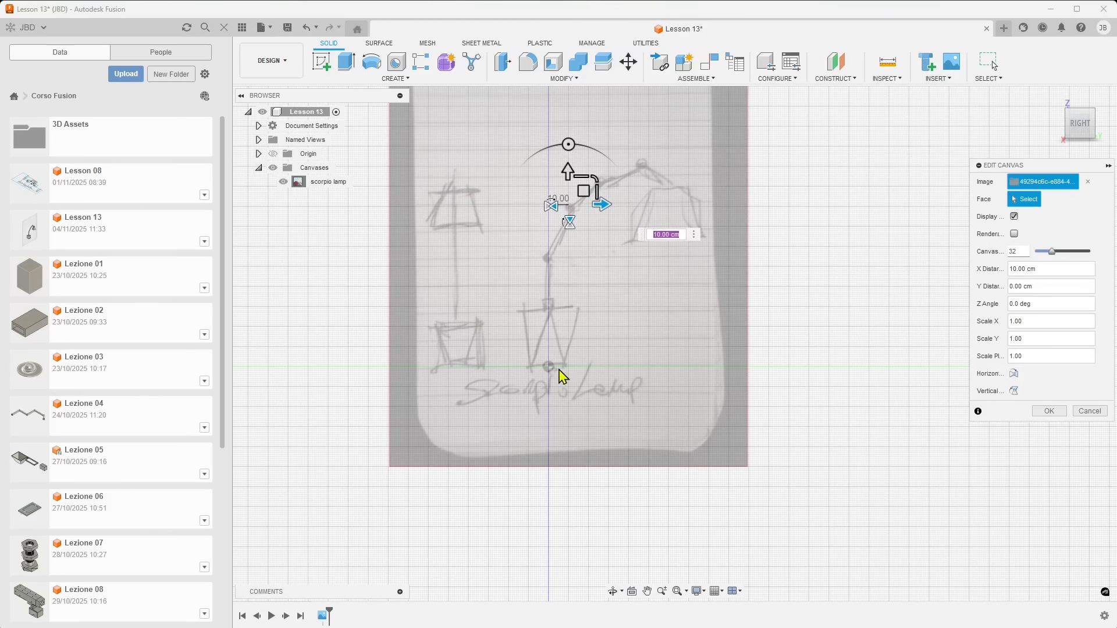
pyautogui.scroll(3, 552, 384)
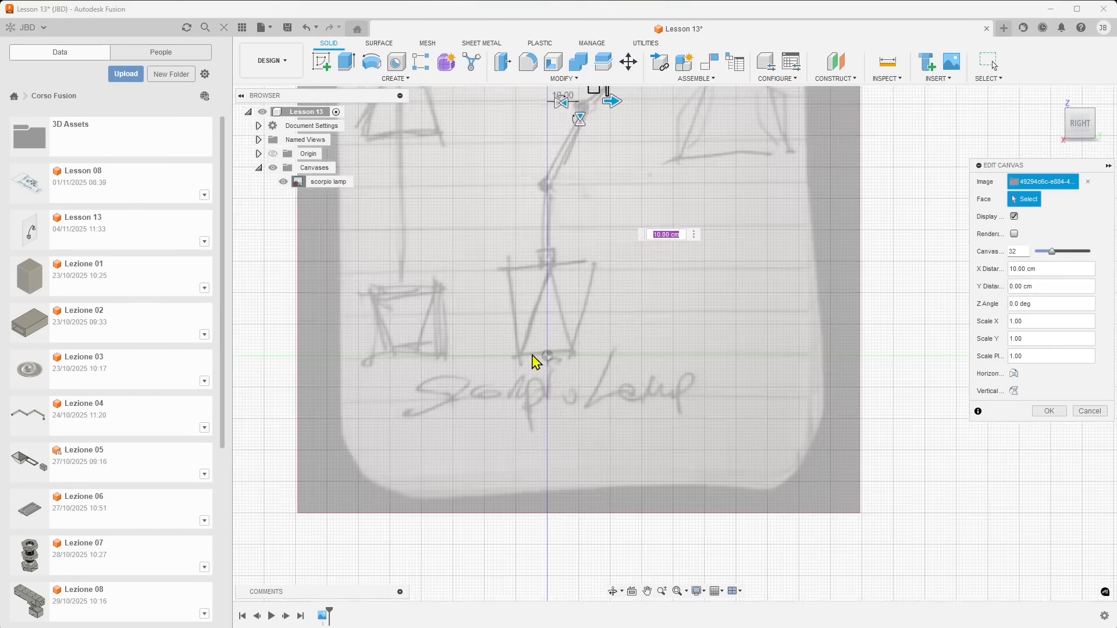
pyautogui.scroll(-3, 543, 445)
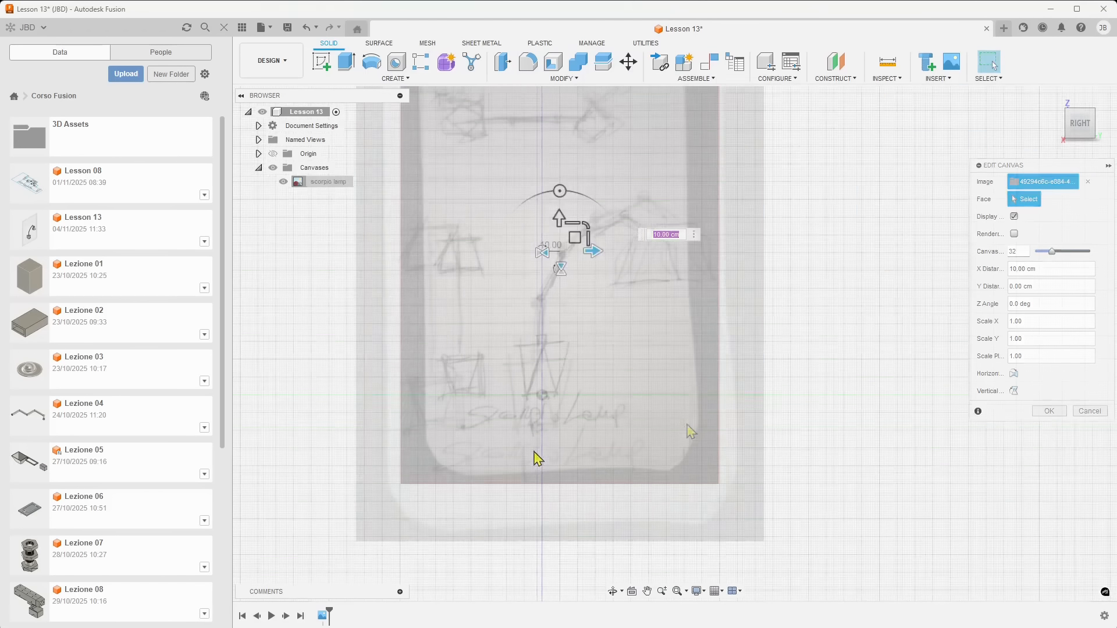
pyautogui.press('Return')
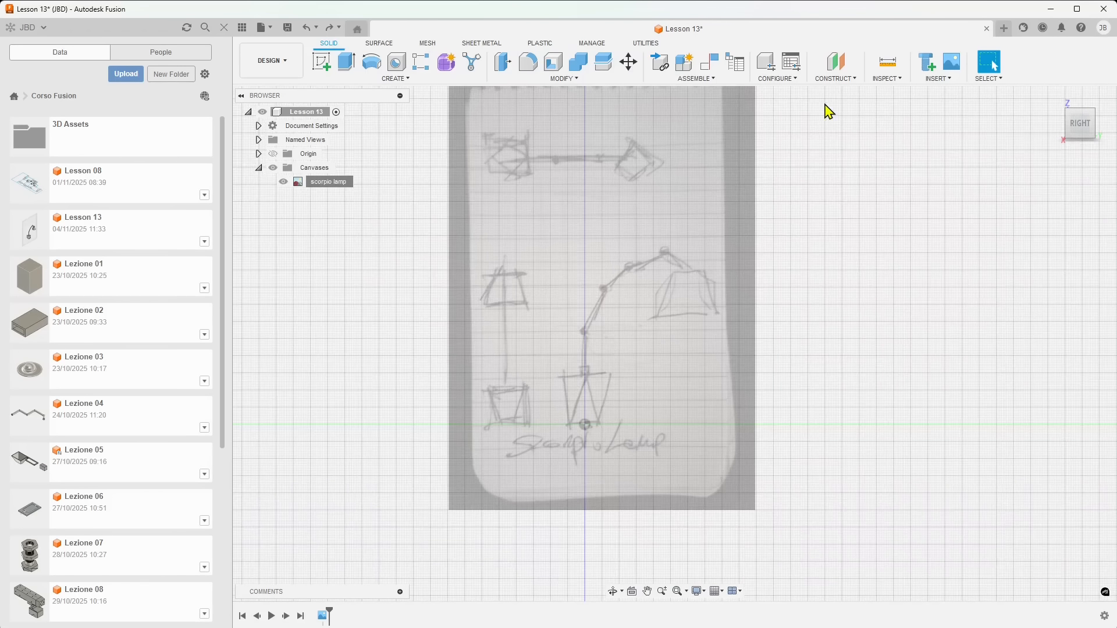
pyautogui.moveTo(617, 438)
pyautogui.keyDown('shift'); pyautogui.mouseDown(button='middle')
pyautogui.moveTo(616, 523)
pyautogui.moveTo(638, 418)
pyautogui.mouseUp(button='middle'); pyautogui.keyUp('shift')
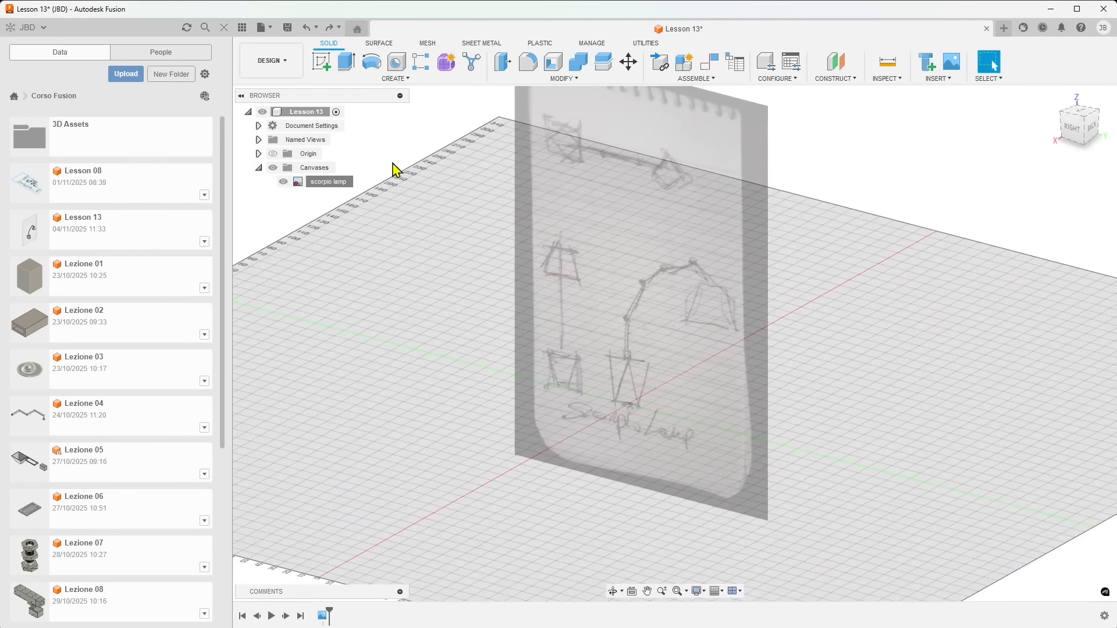
pyautogui.click(326, 68)
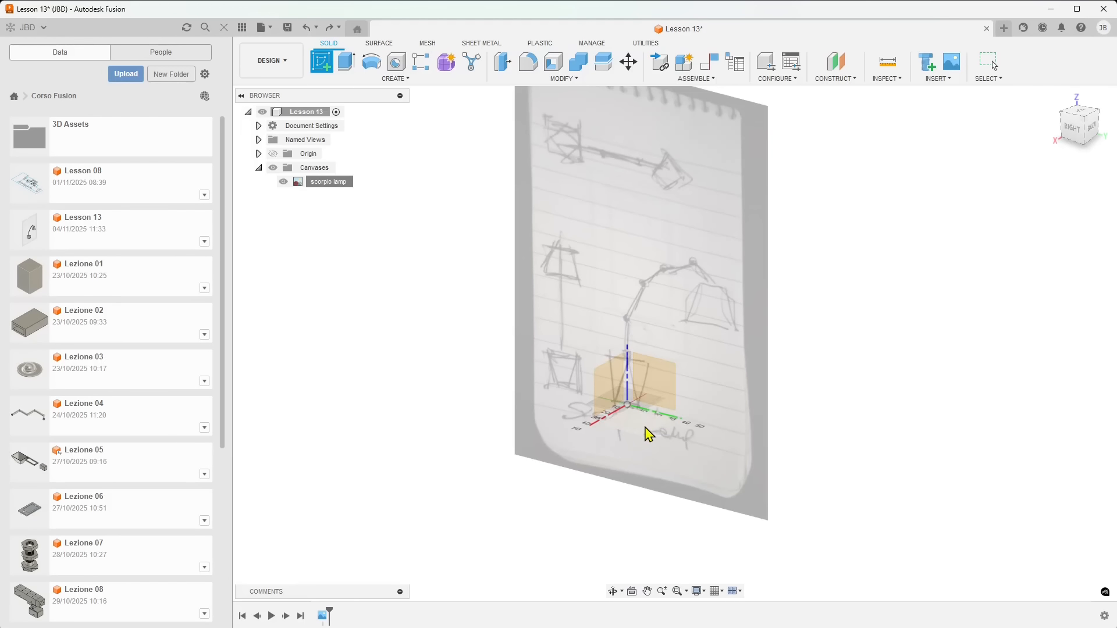
pyautogui.press('Escape')
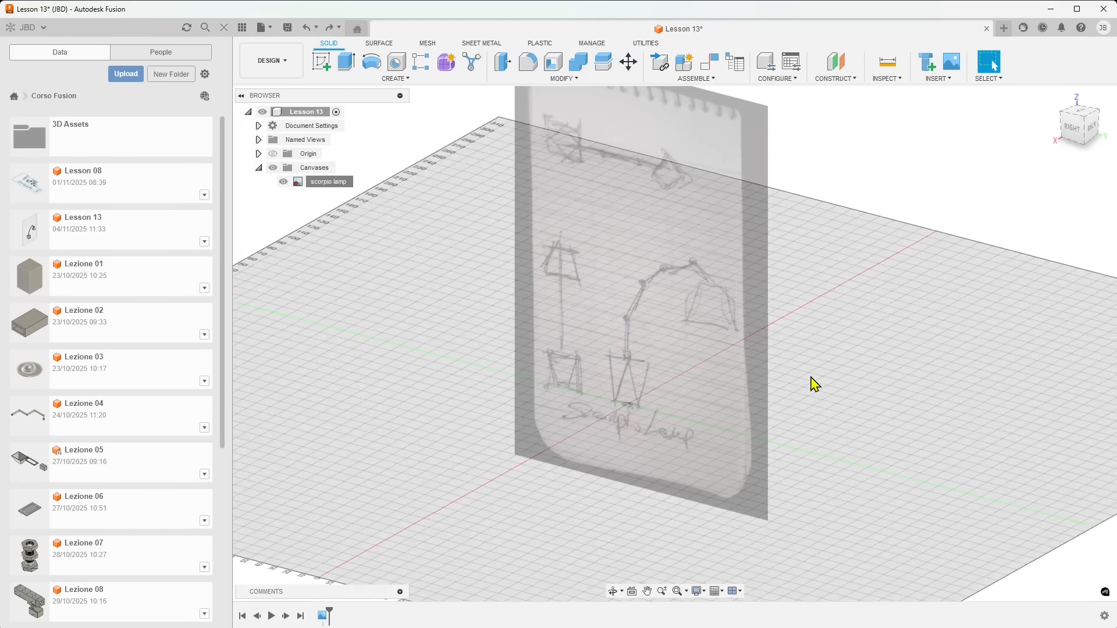
# - Create an offset construction plane 40 cm above the XY plane, using a Distance extent
pyautogui.click(847, 79)
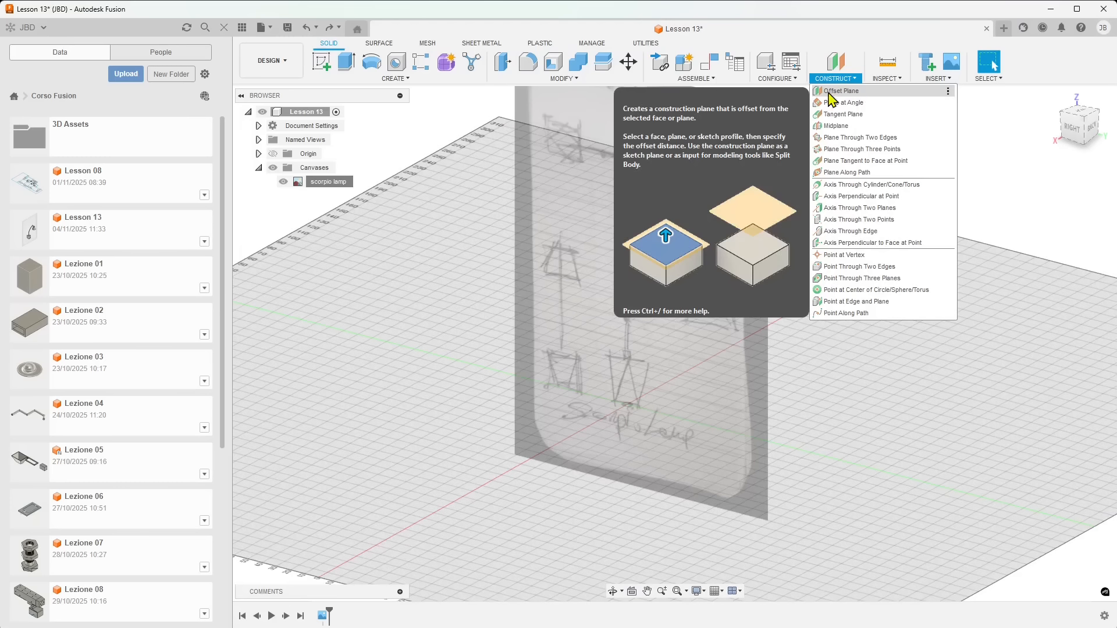
pyautogui.click(837, 93)
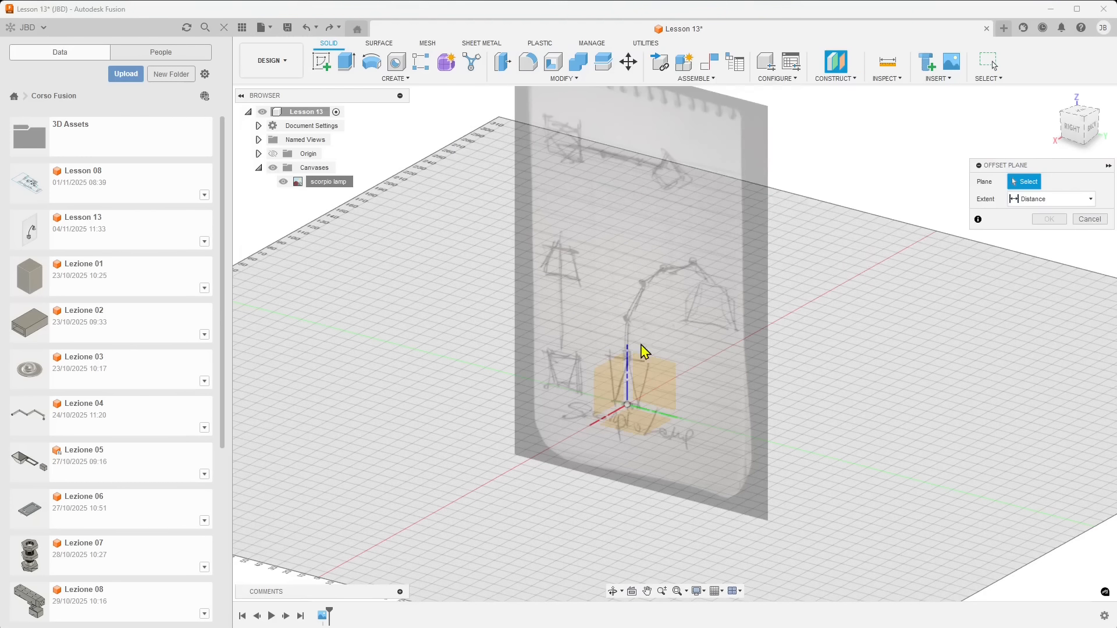
pyautogui.click(650, 432)
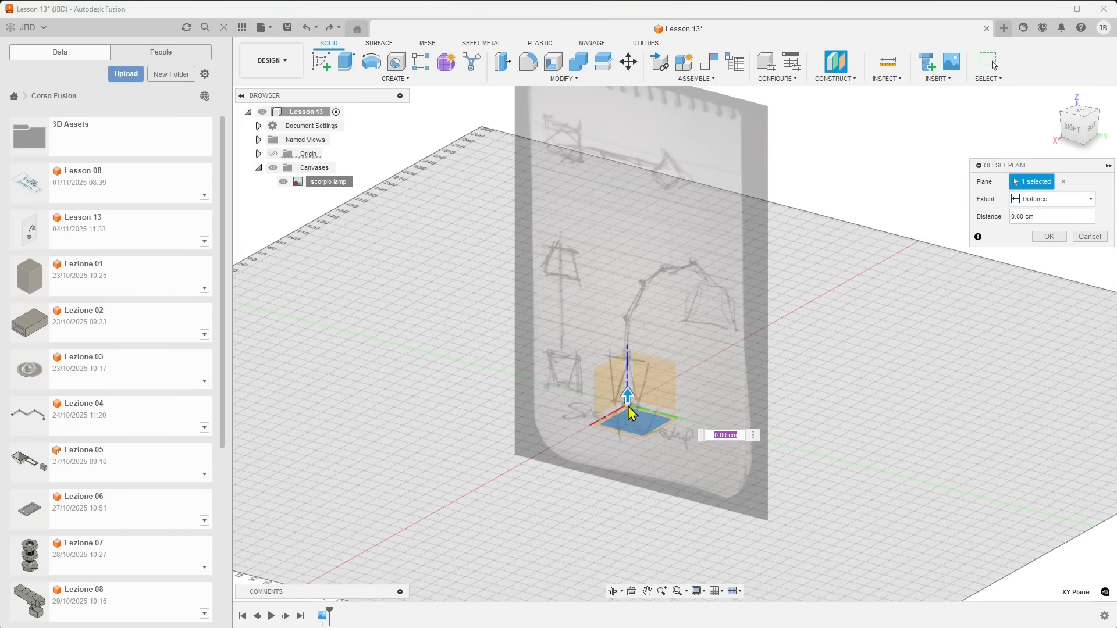
pyautogui.moveTo(627, 399); pyautogui.dragTo(640, 342)
pyautogui.click(717, 373)
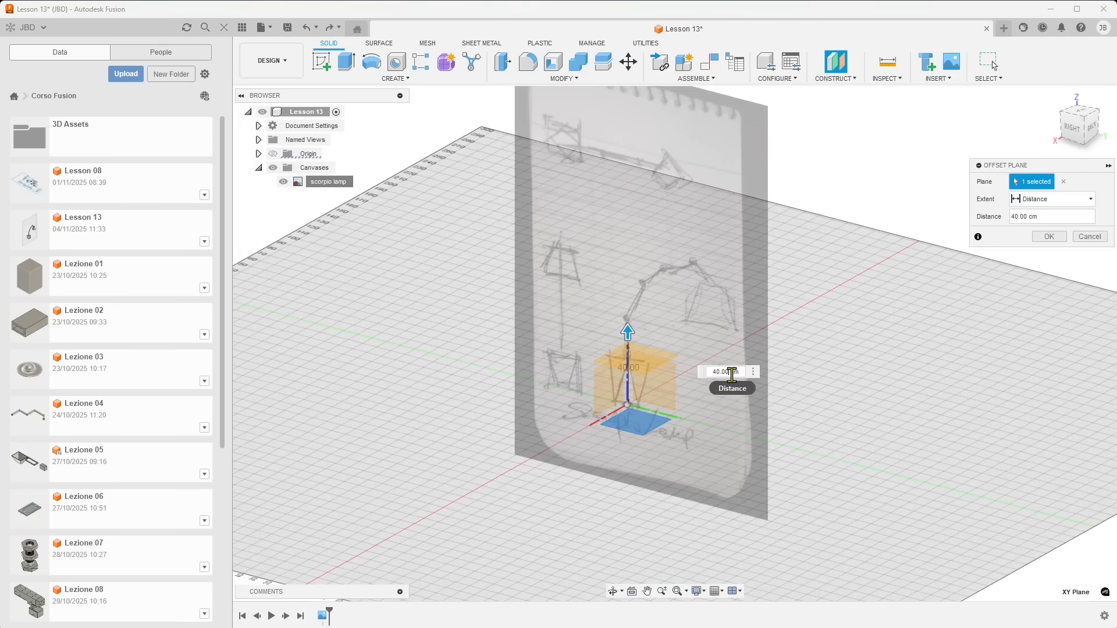
pyautogui.click(1033, 199)
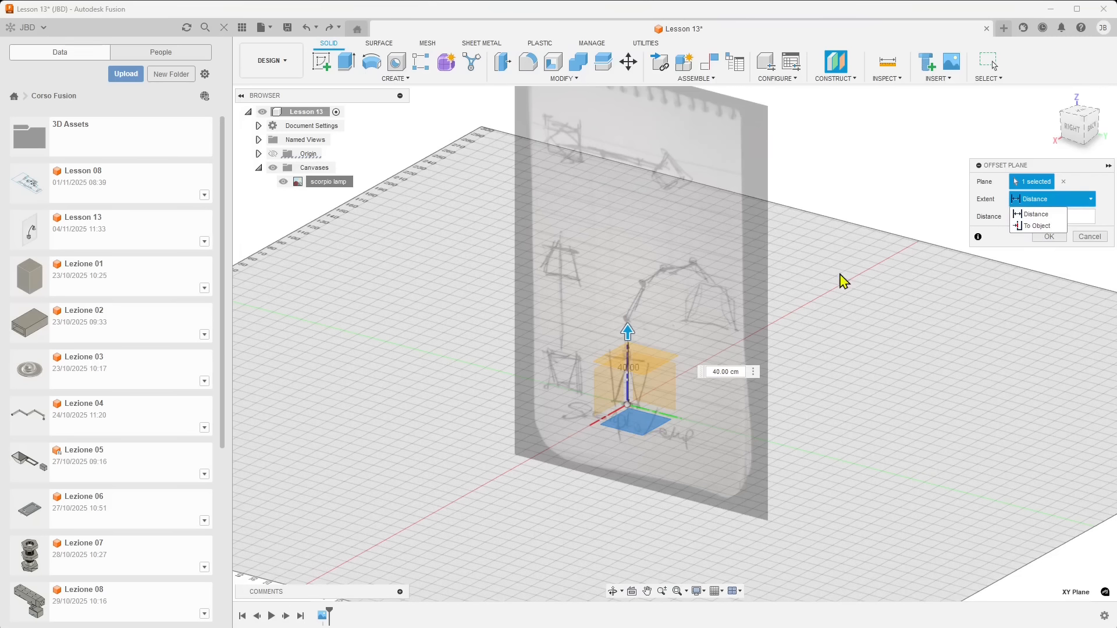
pyautogui.click(986, 205)
pyautogui.click(1049, 236)
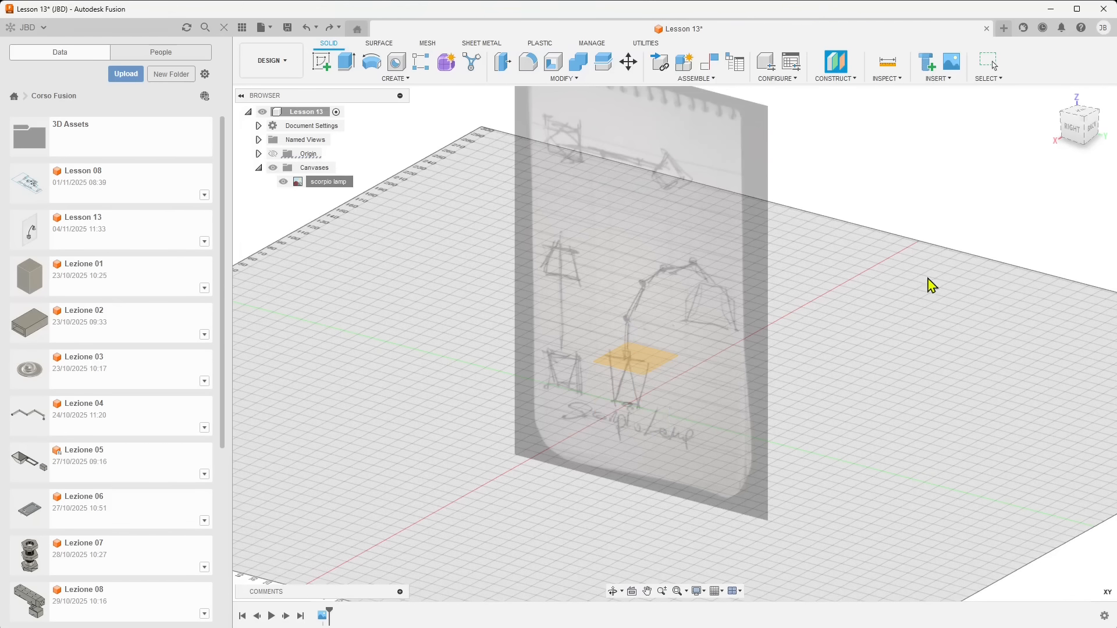
# - Examine the offset plane's position relative to the top of the lamp base drawn on the canvas
pyautogui.click(647, 374)
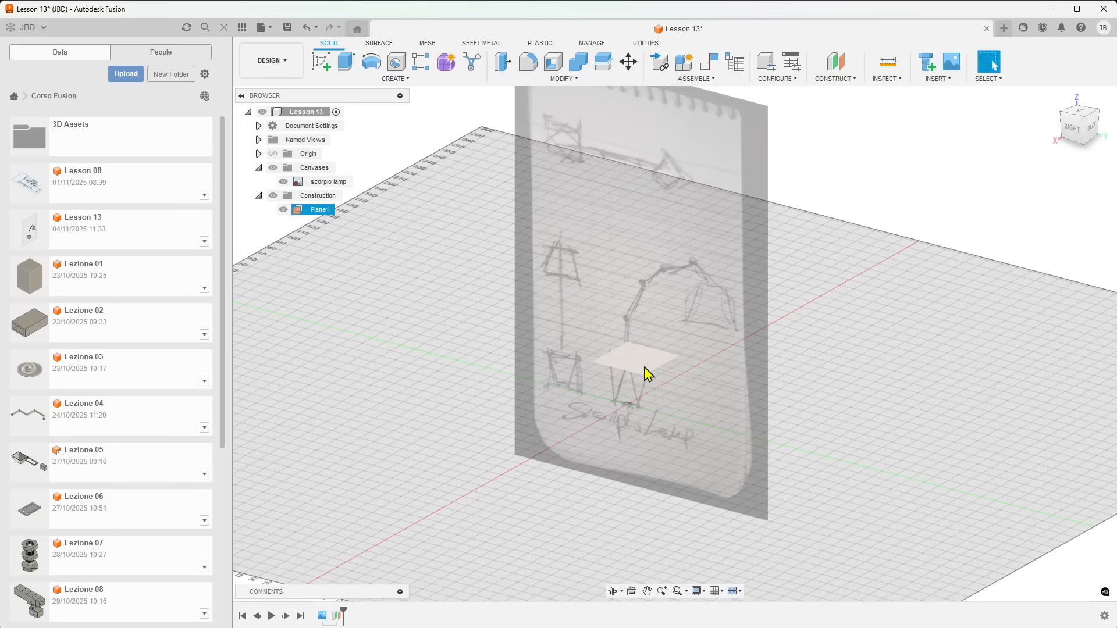
pyautogui.press('Escape')
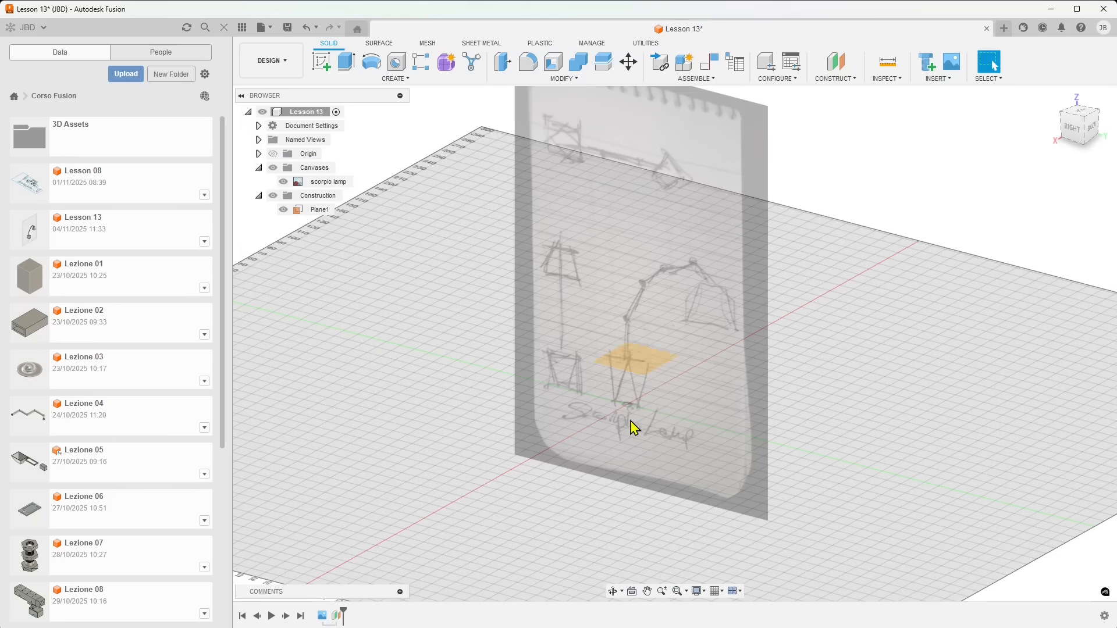
pyautogui.click(657, 365)
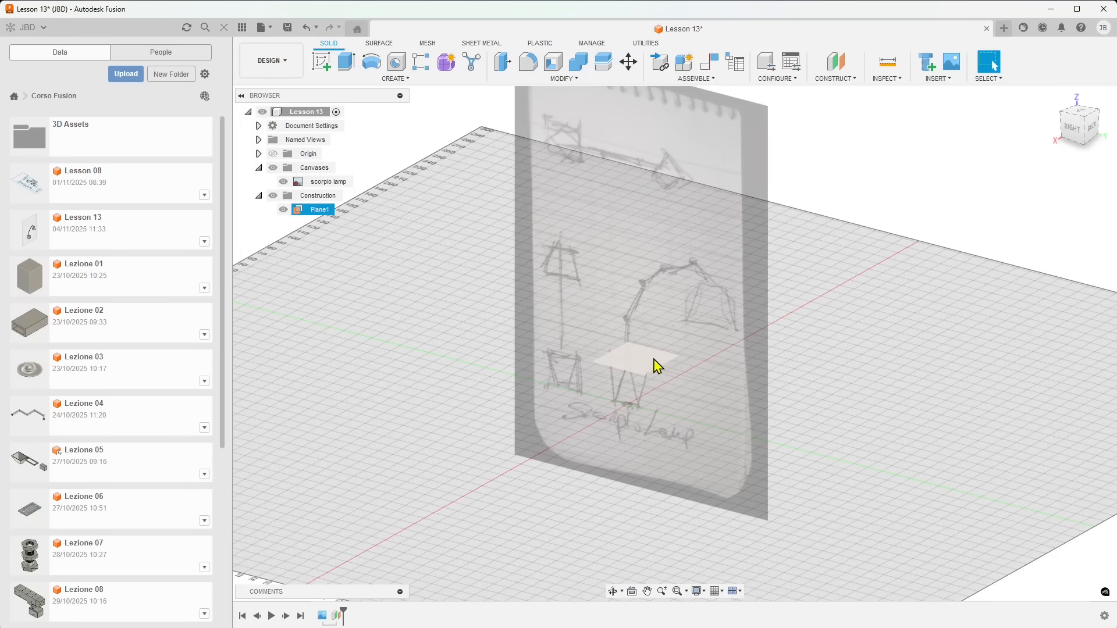
pyautogui.scroll(5, 629, 442)
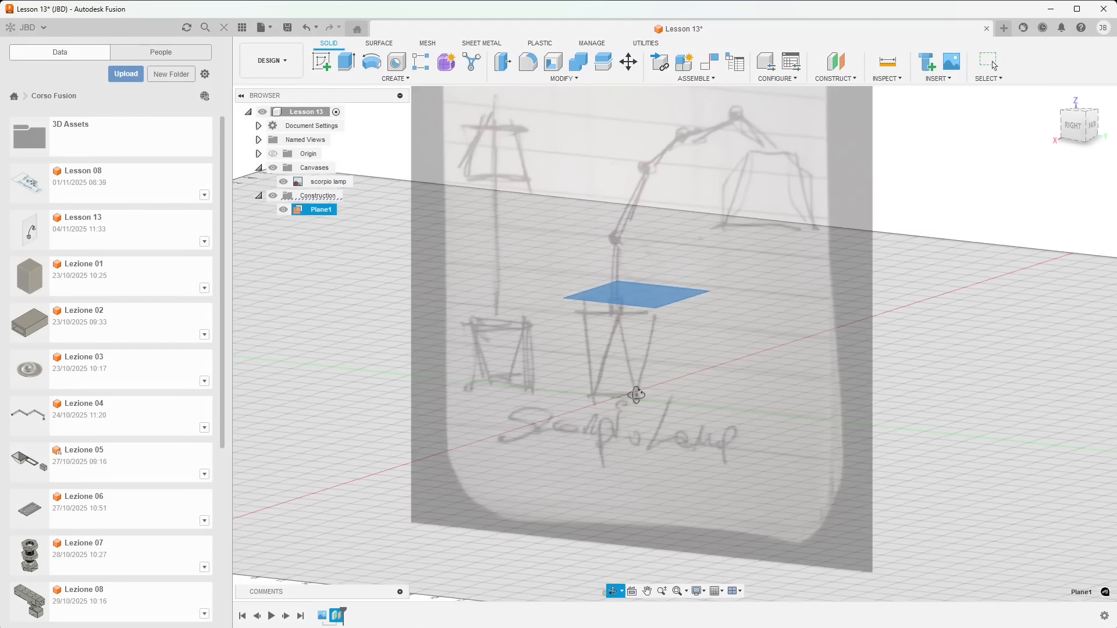
pyautogui.moveTo(635, 395); pyautogui.dragTo(643, 375)
pyautogui.press('Escape')
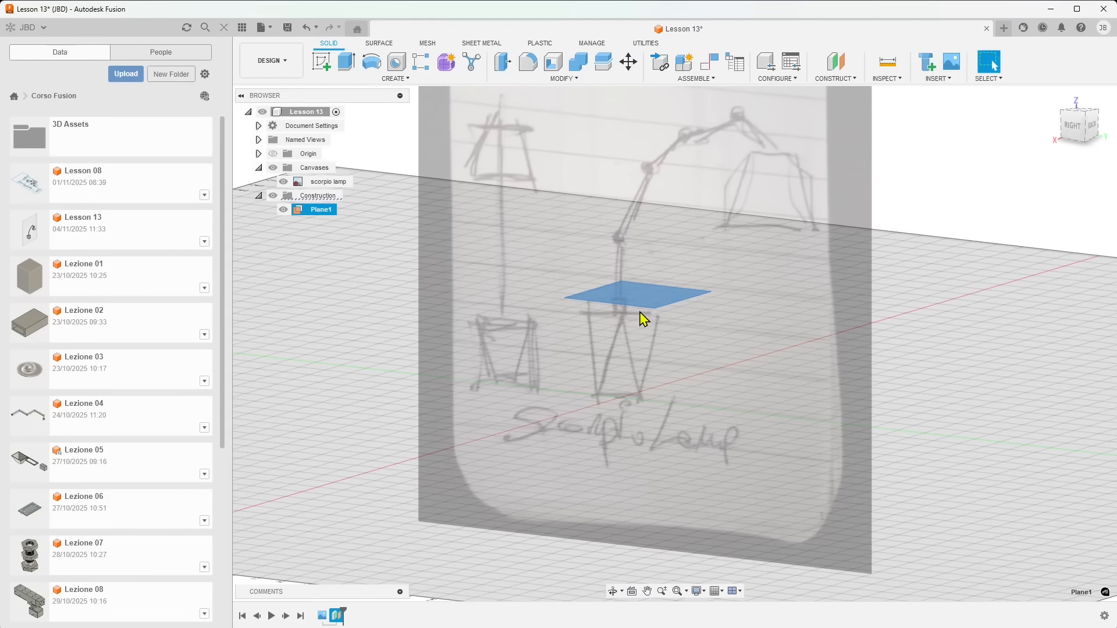
pyautogui.press('Escape')
pyautogui.keyDown('shift'); pyautogui.moveTo(653, 409); pyautogui.dragTo(810, 88, button='middle'); pyautogui.keyUp('shift')
# - Create a second offset construction plane at -20 cm from the existing offset plane, using a Distance extent
pyautogui.click(848, 82)
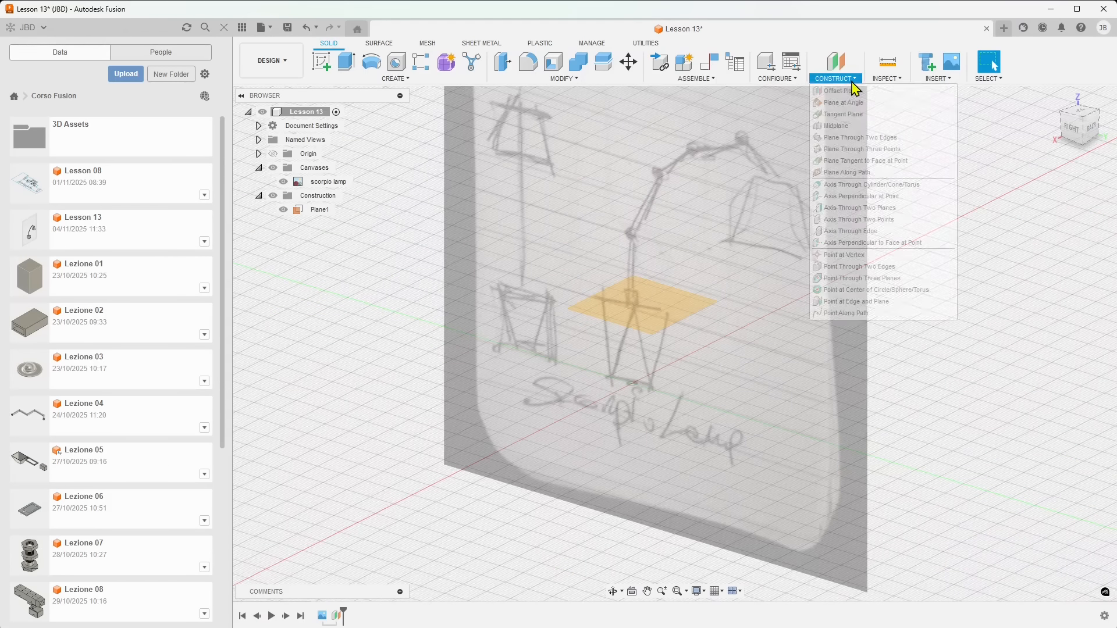
pyautogui.click(850, 91)
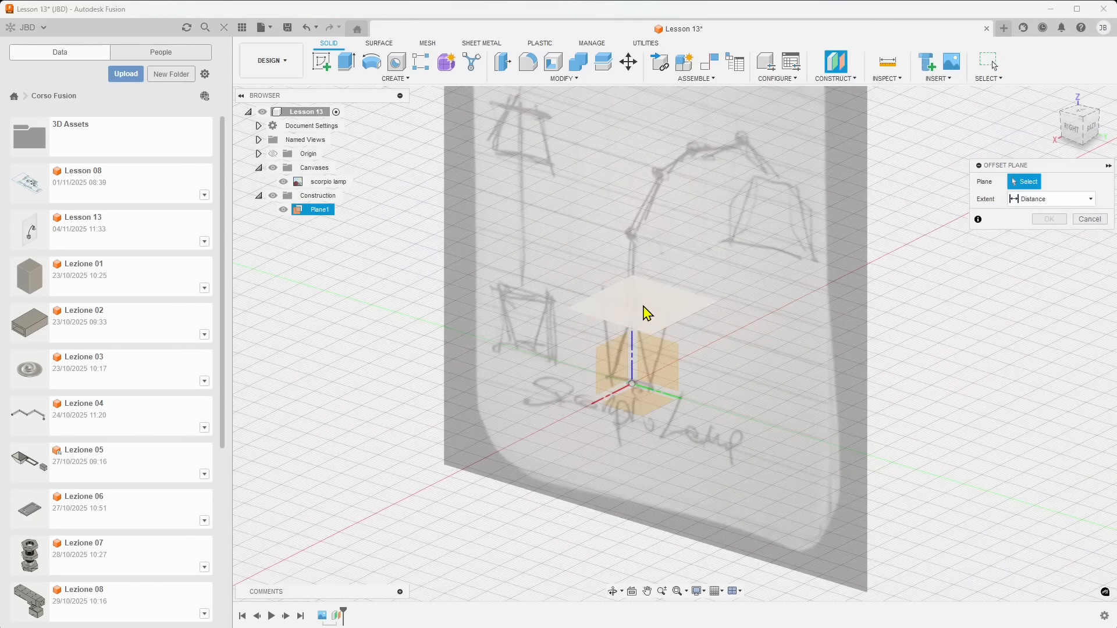
pyautogui.click(646, 313)
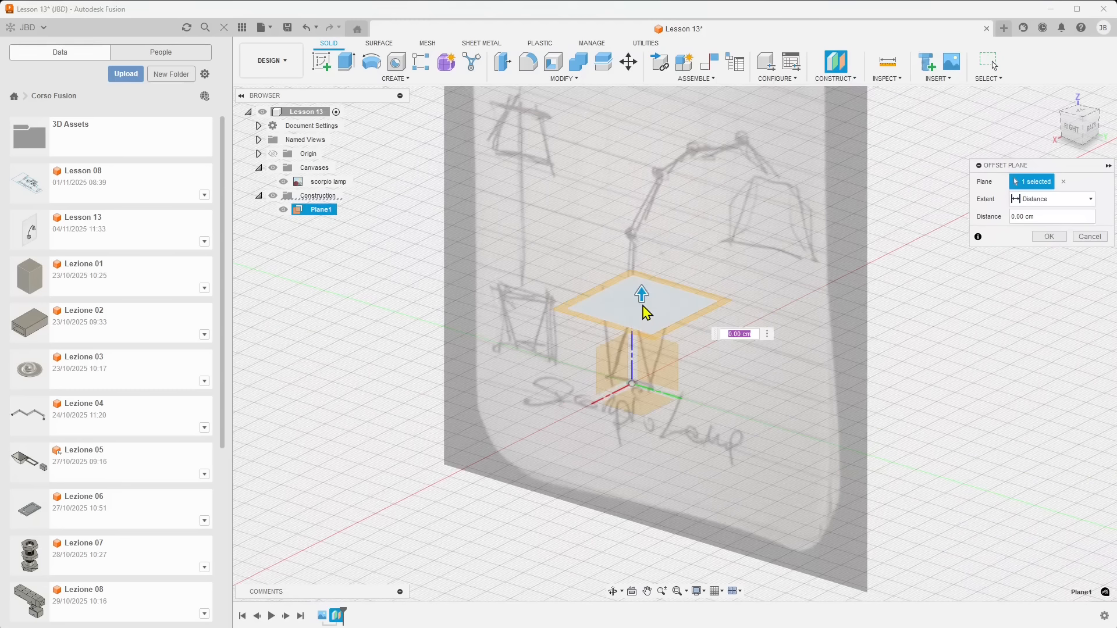
pyautogui.keyDown('shift'); pyautogui.moveTo(642, 410); pyautogui.dragTo(652, 384, button='middle'); pyautogui.keyUp('shift')
pyautogui.moveTo(634, 305); pyautogui.dragTo(640, 414)
pyautogui.keyDown('shift'); pyautogui.moveTo(712, 399); pyautogui.dragTo(680, 317, button='middle'); pyautogui.keyUp('shift')
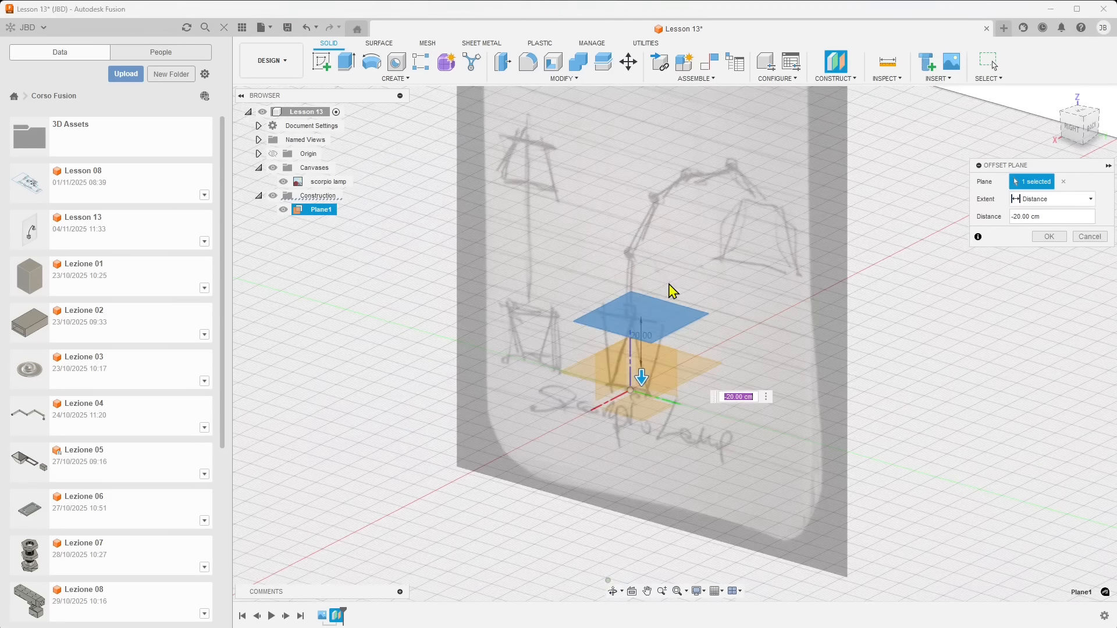
pyautogui.click(1048, 236)
pyautogui.keyDown('shift'); pyautogui.moveTo(611, 456); pyautogui.dragTo(634, 407, button='middle'); pyautogui.keyUp('shift')
pyautogui.keyDown('shift'); pyautogui.moveTo(629, 464); pyautogui.dragTo(785, 259, button='middle'); pyautogui.keyUp('shift')
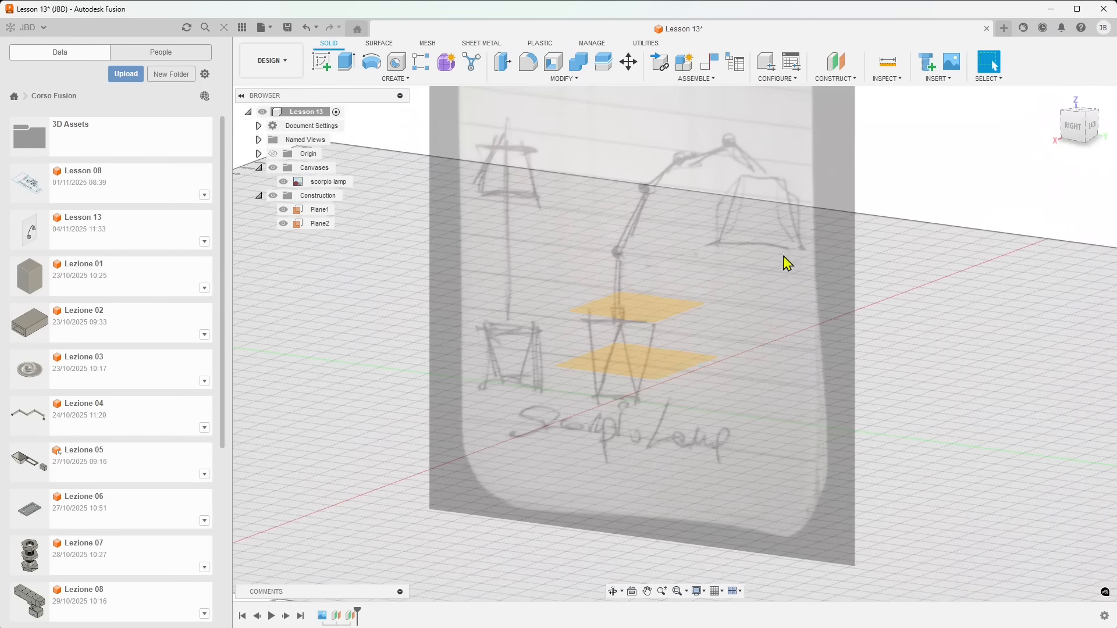
# - Start a new sketch on the origin's XY plane
pyautogui.click(838, 78)
pyautogui.keyDown('shift'); pyautogui.moveTo(576, 442); pyautogui.dragTo(643, 411, button='middle'); pyautogui.keyUp('shift')
pyautogui.scroll(2, 617, 473)
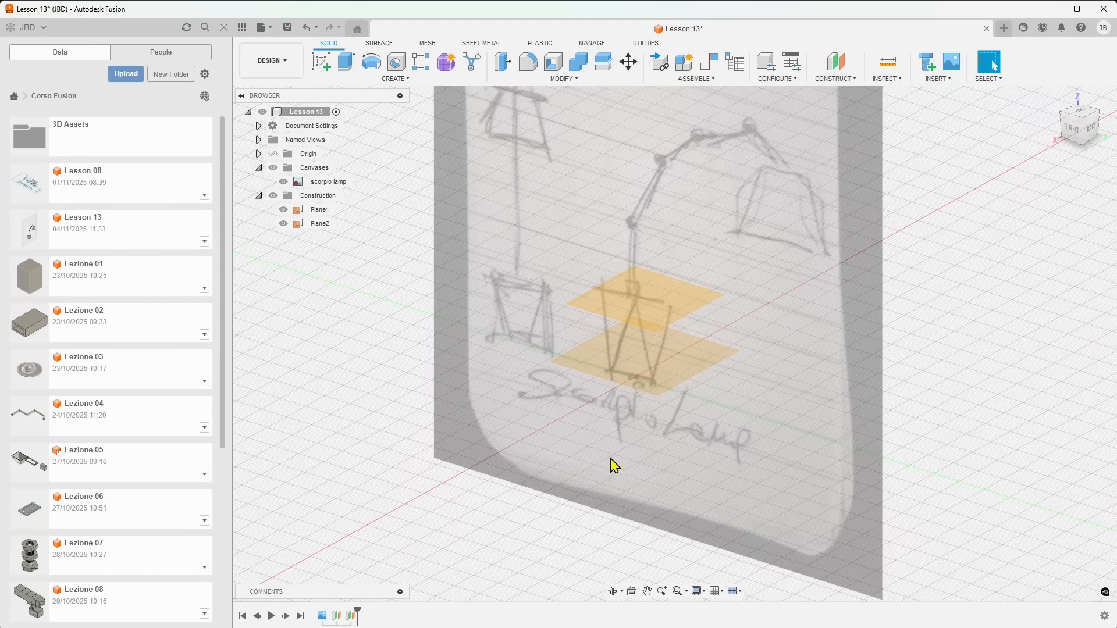
pyautogui.click(322, 61)
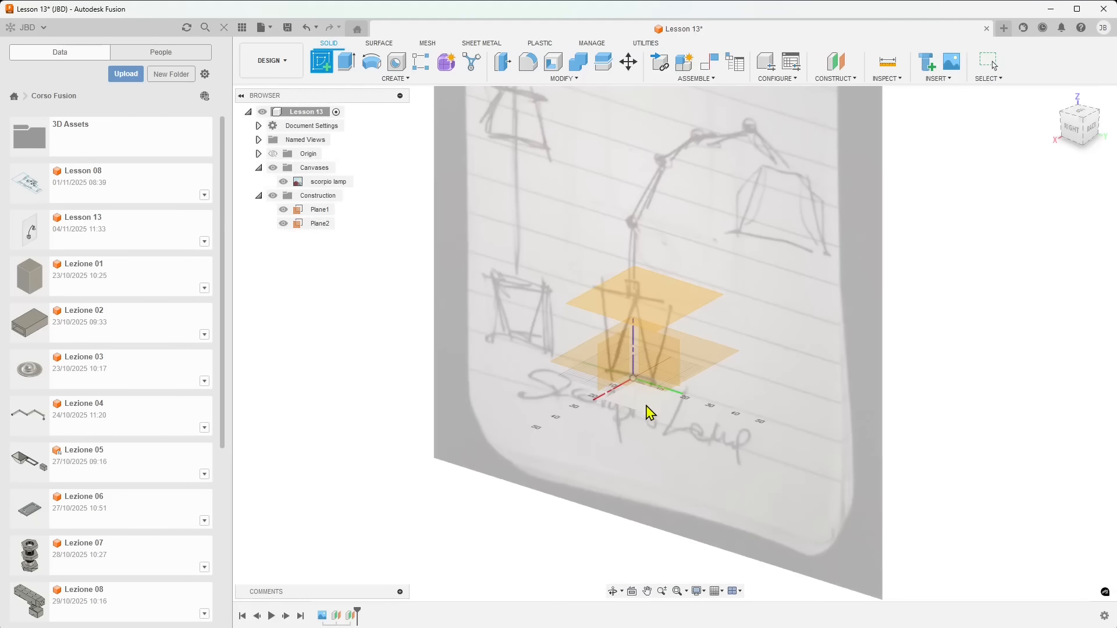
pyautogui.click(652, 412)
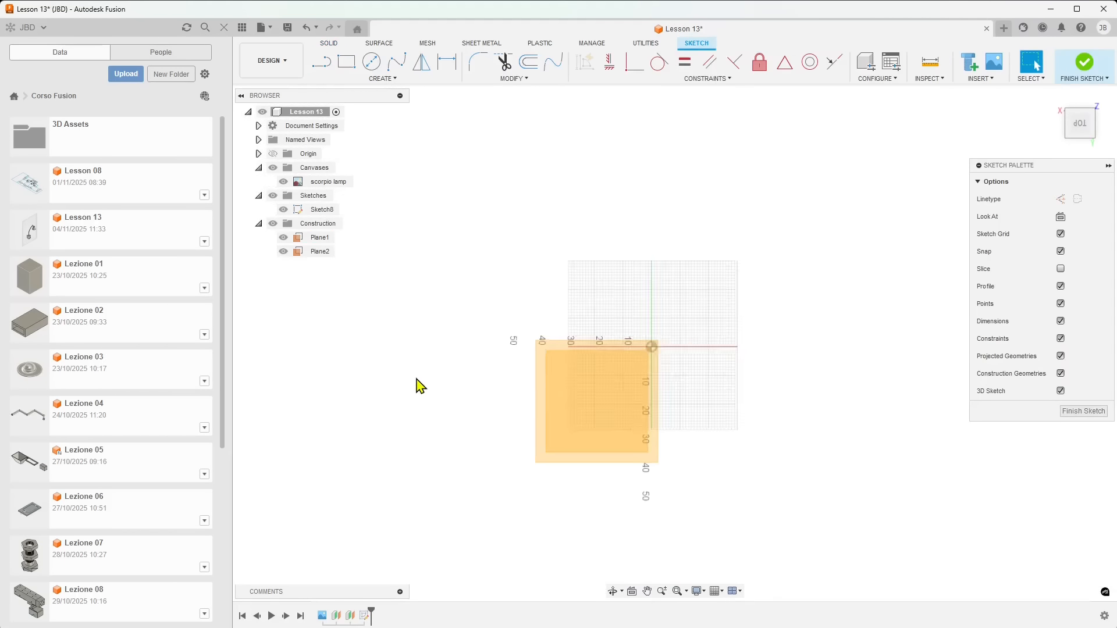
pyautogui.scroll(3, 614, 348)
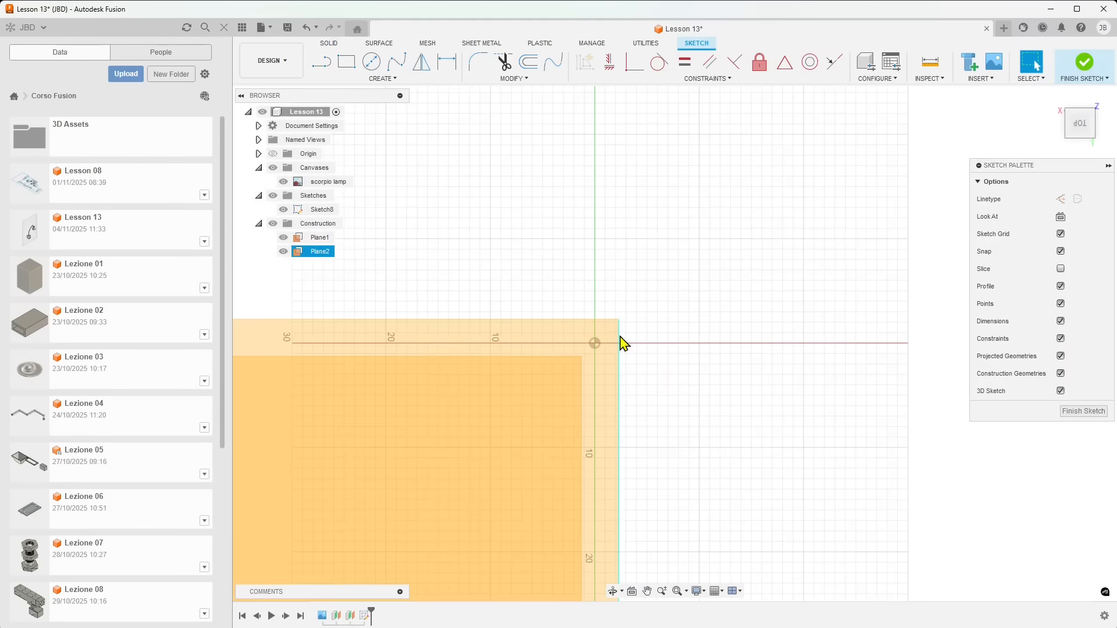
# - Sketch a 20 by 20 cm two-point rectangle around the origin, from one grid corner to the diagonally opposite one
pyautogui.click(347, 62)
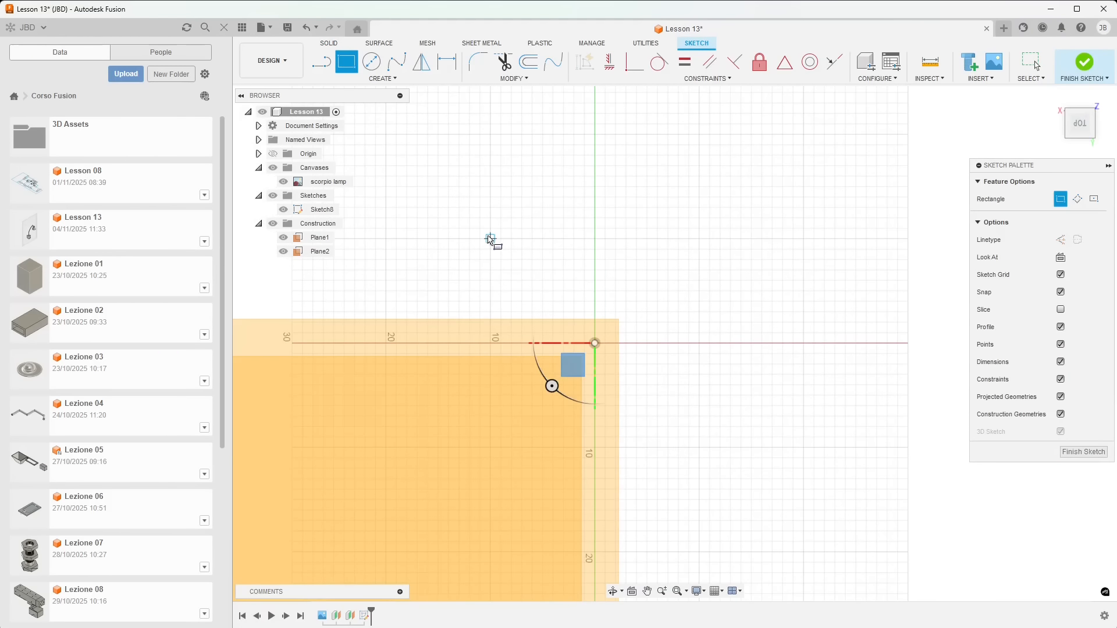
pyautogui.click(490, 239)
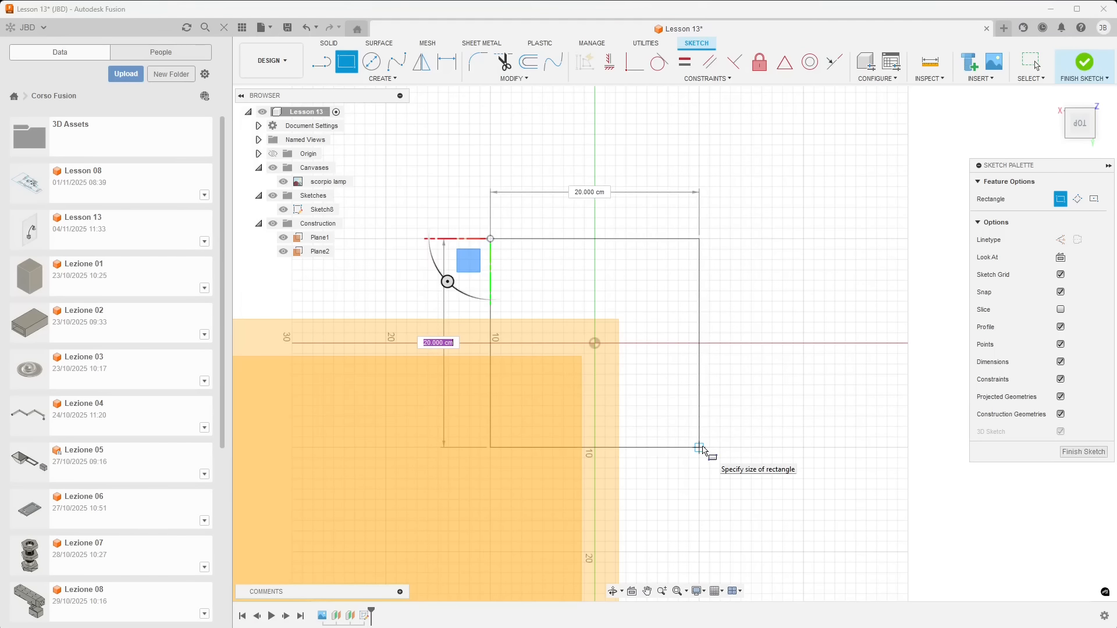
pyautogui.scroll(-3, 536, 262)
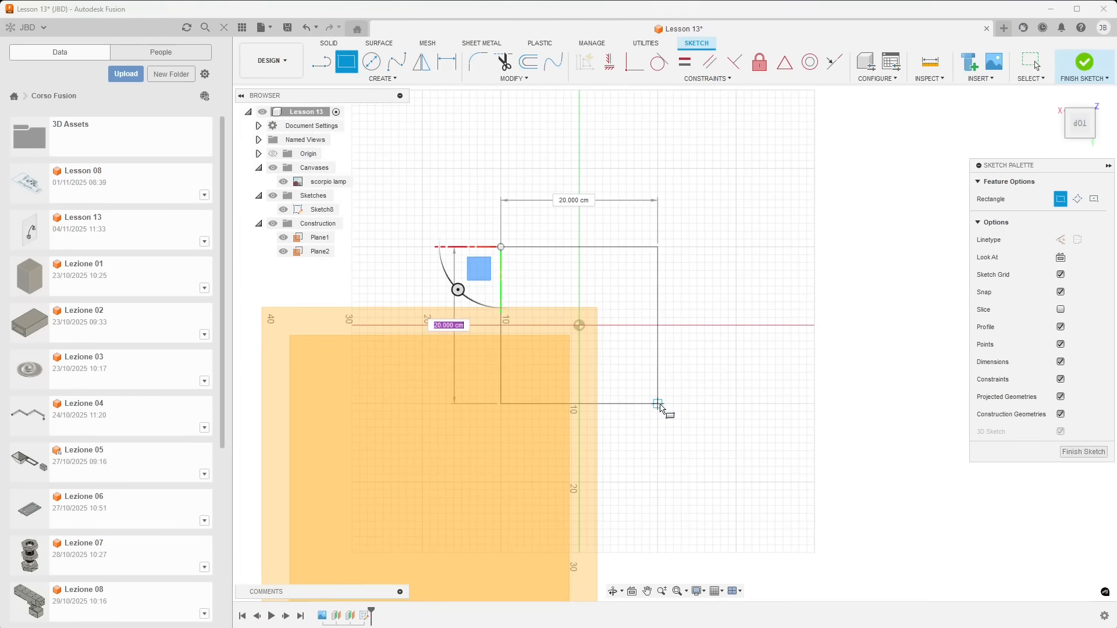
pyautogui.click(658, 403)
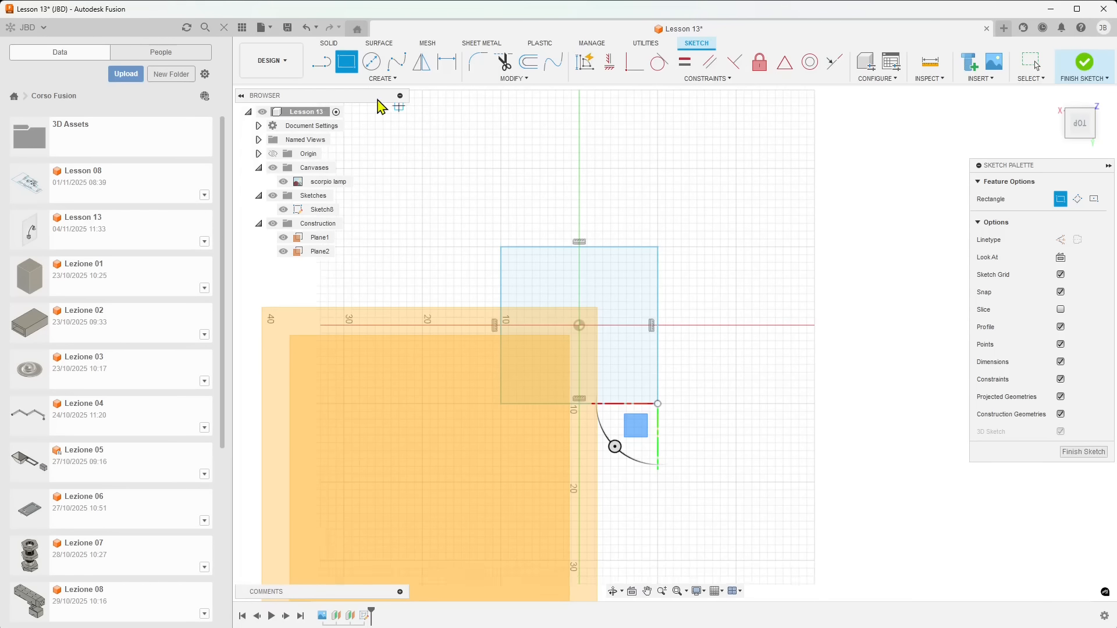
pyautogui.press('Escape')
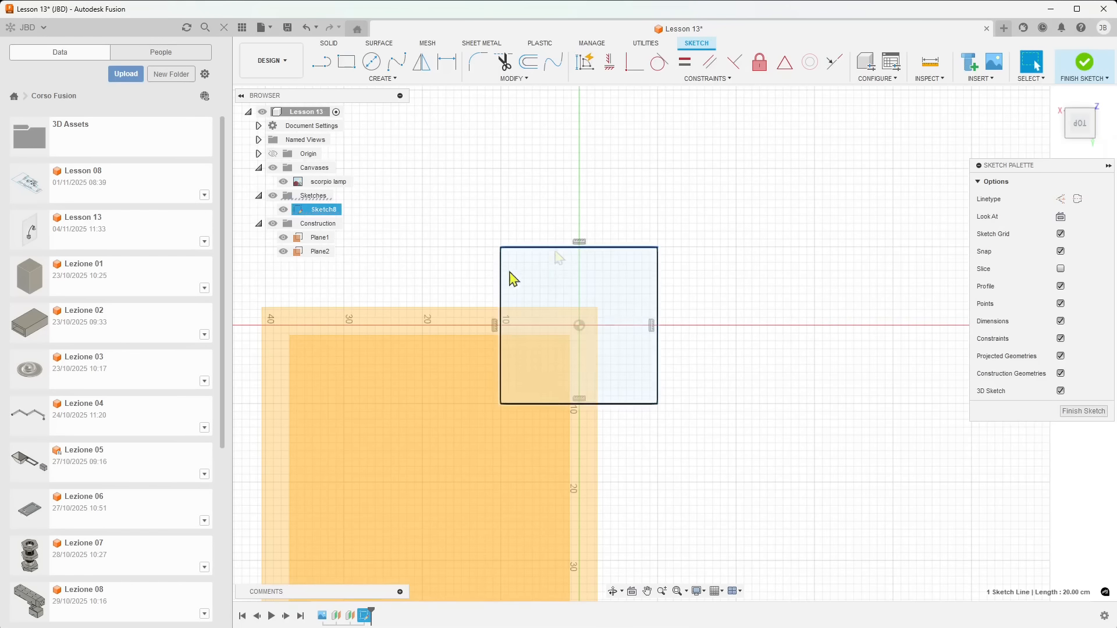
# - Try moving two corners of the unconstrained rectangle and bring them back to the 20 cm square shape
pyautogui.moveTo(503, 254); pyautogui.dragTo(501, 228)
pyautogui.moveTo(660, 228); pyautogui.dragTo(658, 255)
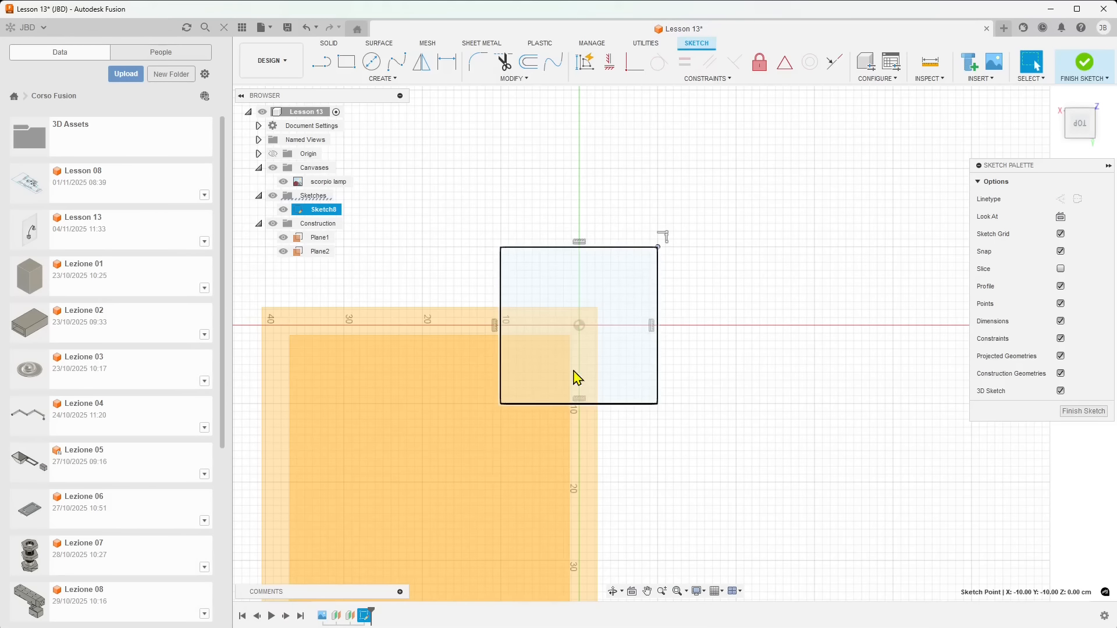
pyautogui.scroll(1, 546, 309)
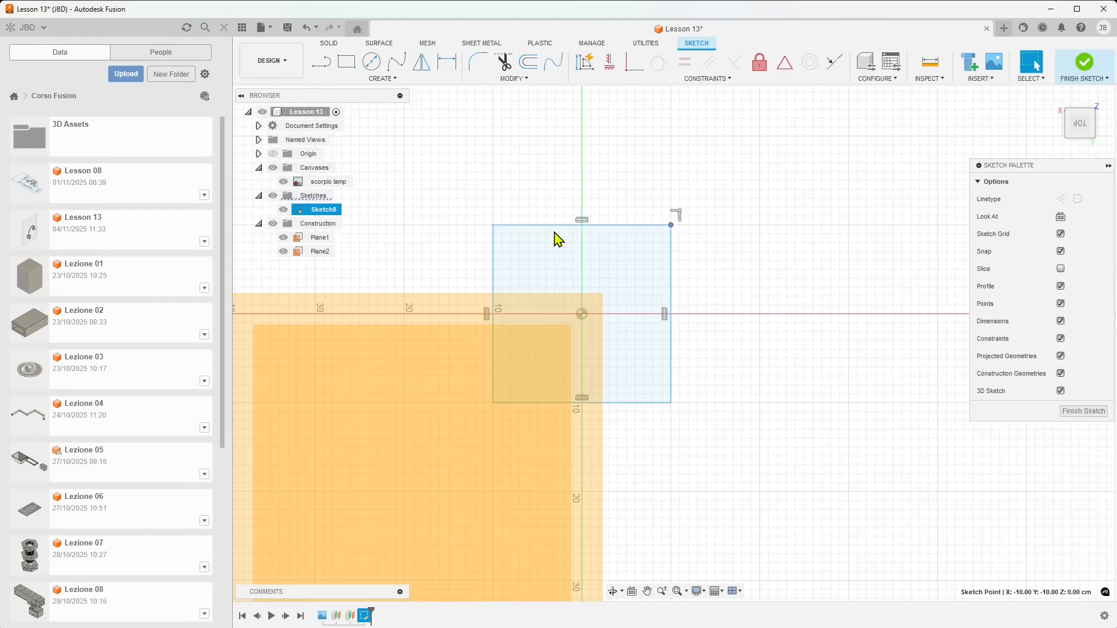
pyautogui.scroll(-1, 603, 206)
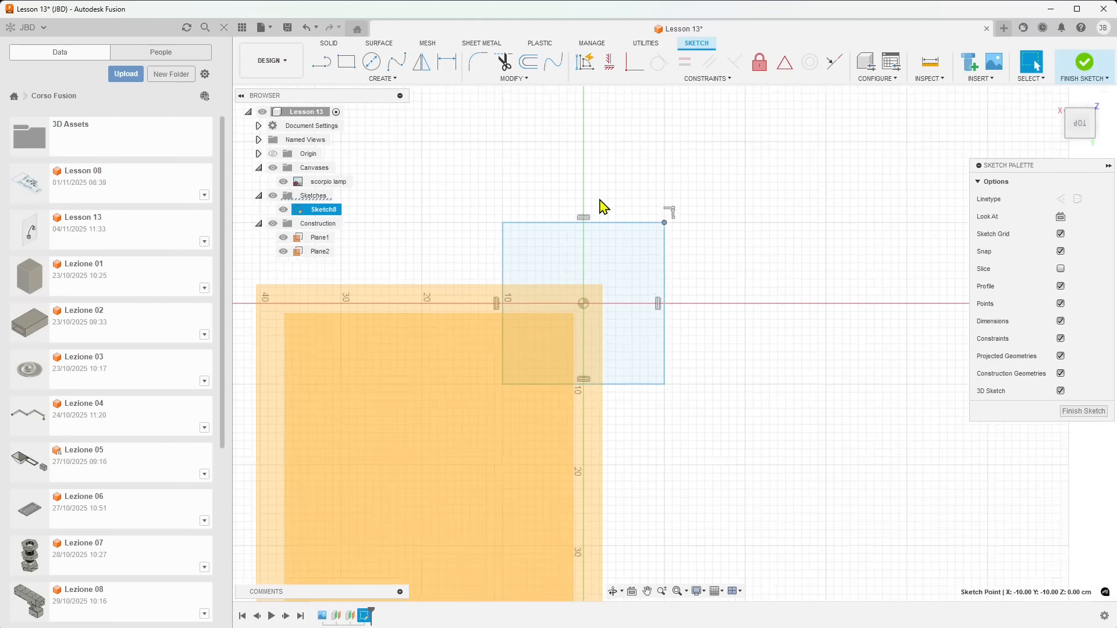
# - Run AutoConstrain on the rectangle and accept Result 1, adding 20 cm side dimensions and 10 cm distances to the origin
pyautogui.click(626, 252)
pyautogui.scroll(1, 626, 262)
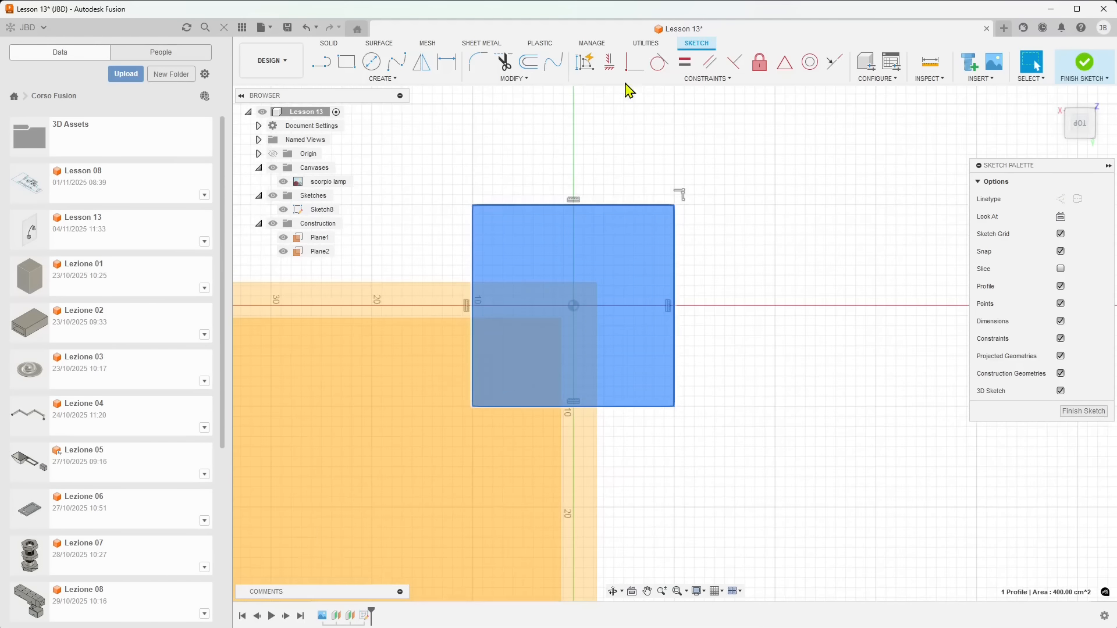
pyautogui.click(581, 73)
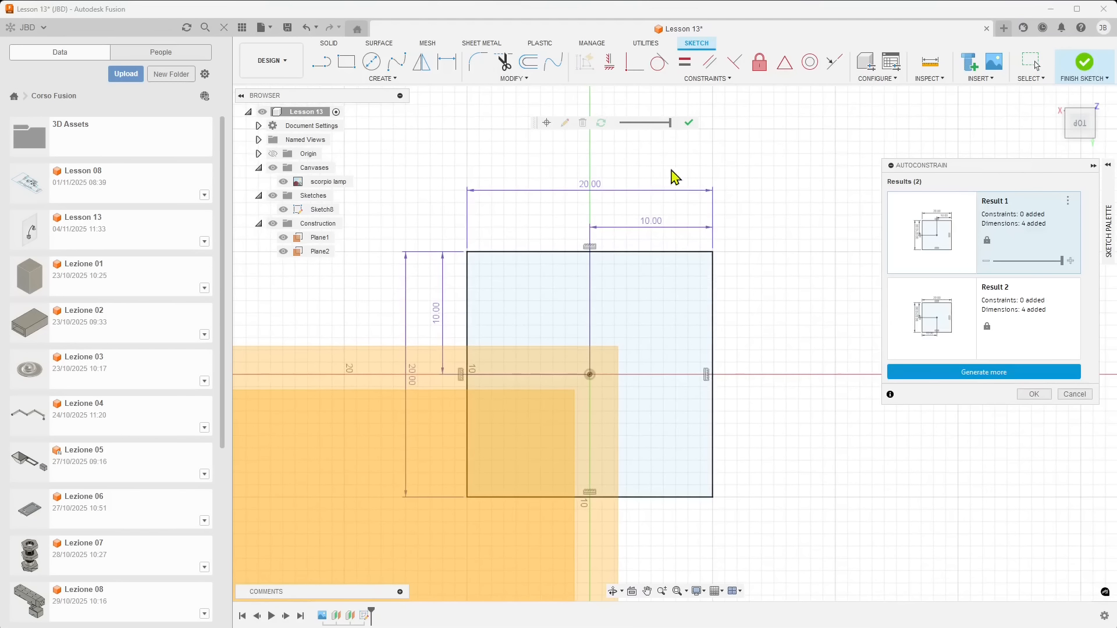
pyautogui.click(689, 123)
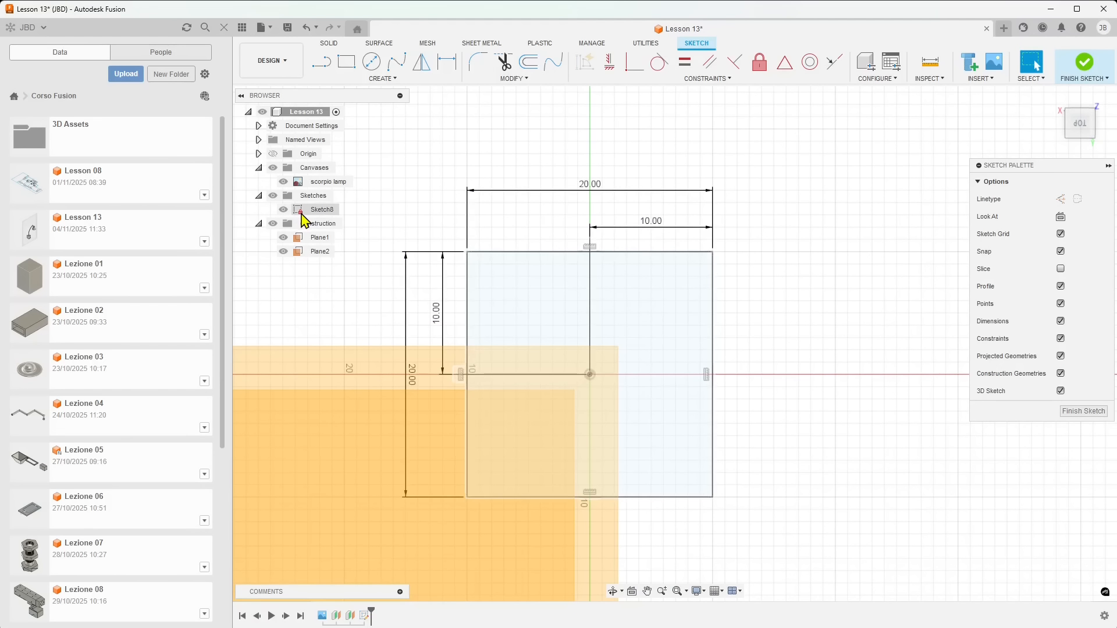
# - Examine the dimensioned sketch's constraint status by inspecting its browser entry, a rectangle edge and the profile
pyautogui.scroll(-1, 657, 256)
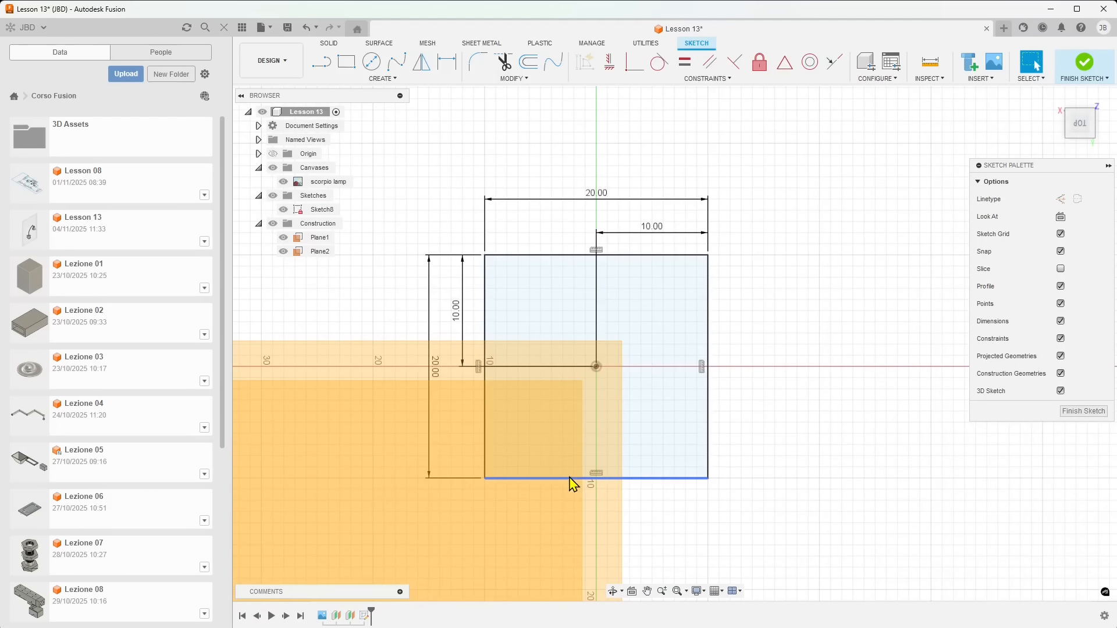
pyautogui.click(317, 210)
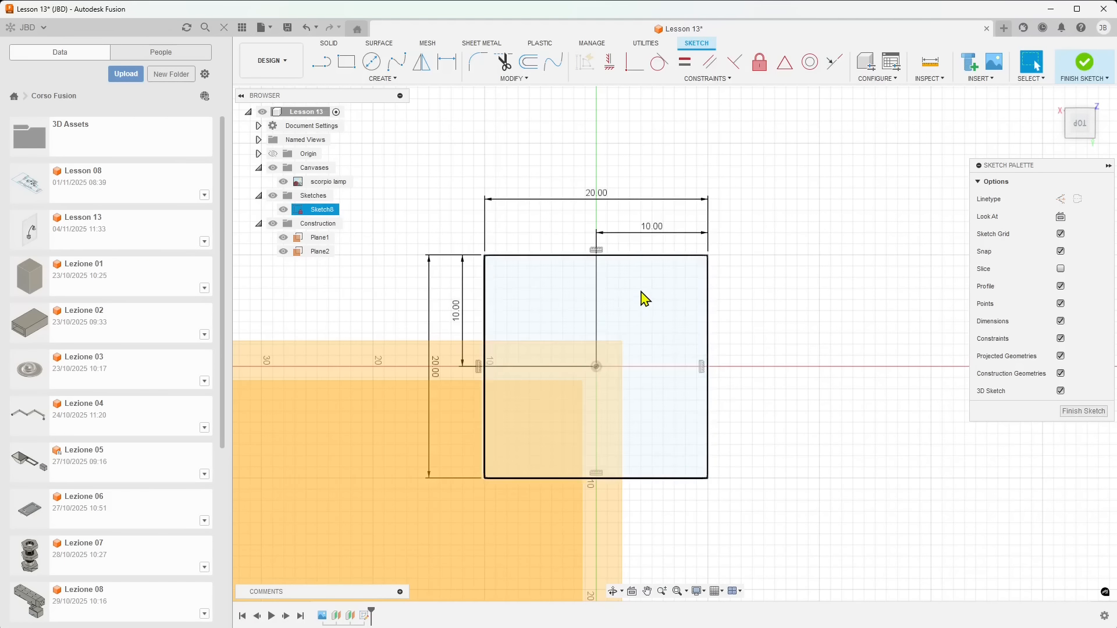
pyautogui.click(680, 280)
pyautogui.click(708, 268)
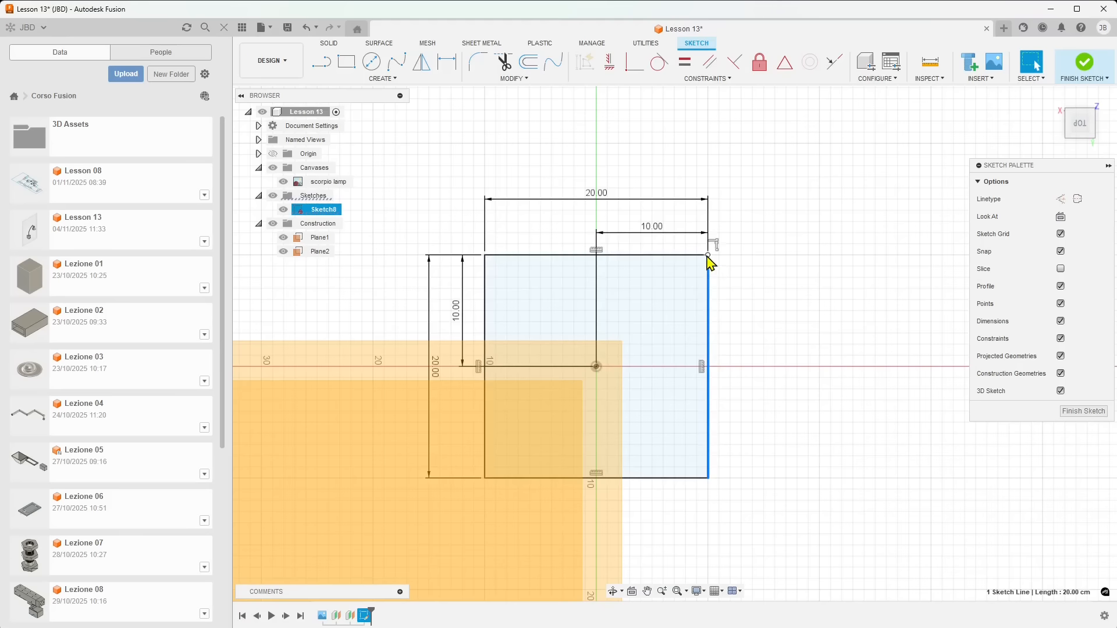
pyautogui.click(529, 292)
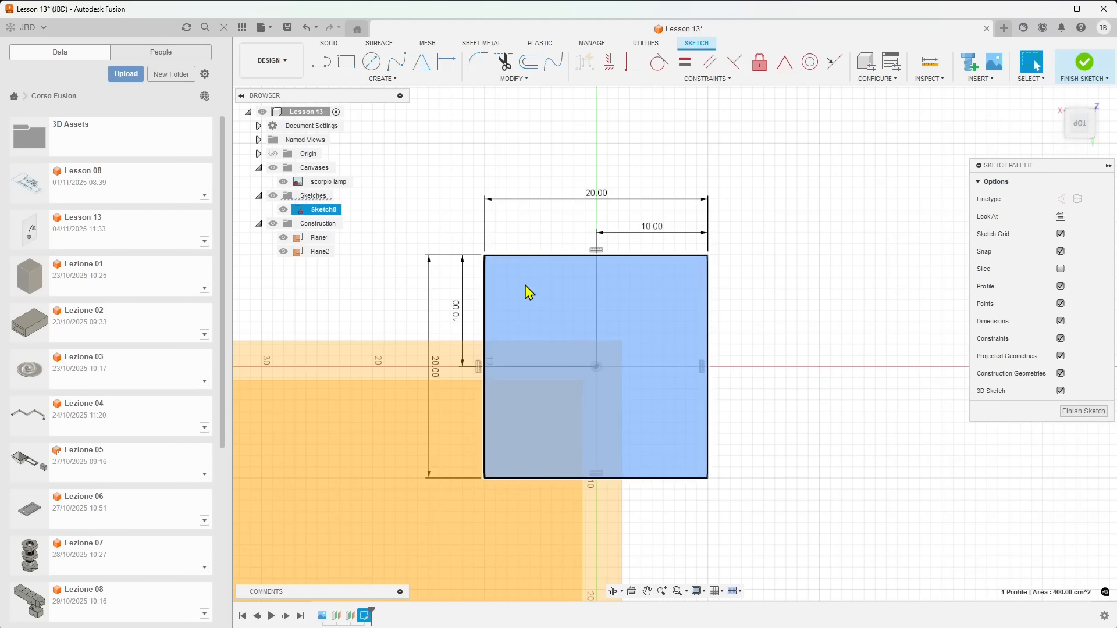
pyautogui.scroll(-2, 605, 248)
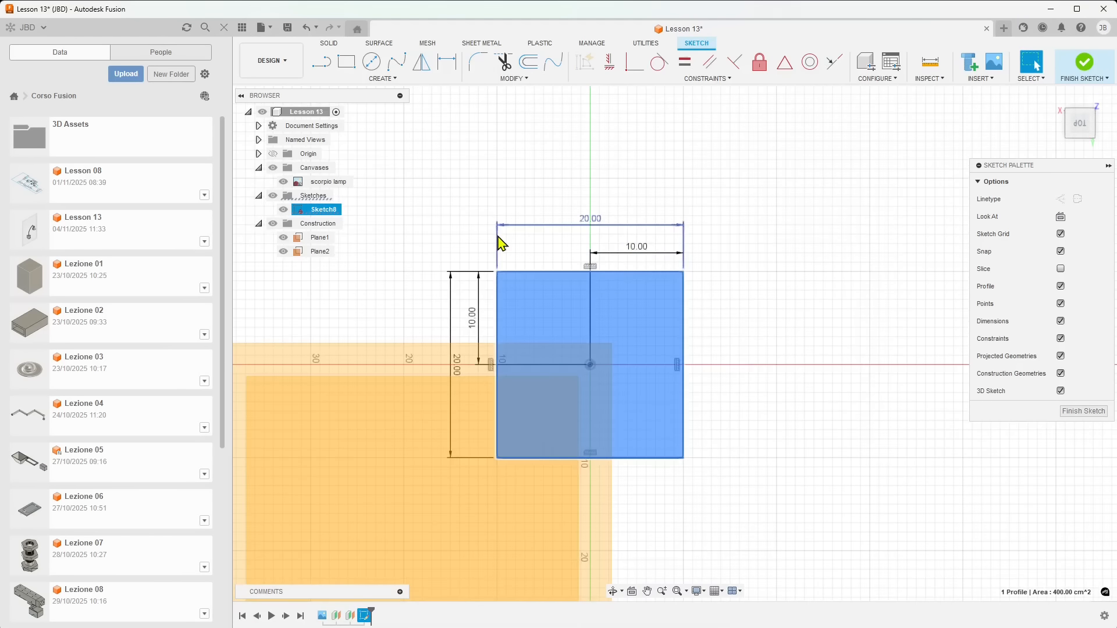
# - Delete the rectangle's overall 20 cm horizontal dimension and check the vertical edge tied to the horizontal 10 cm dimension
pyautogui.click(560, 226)
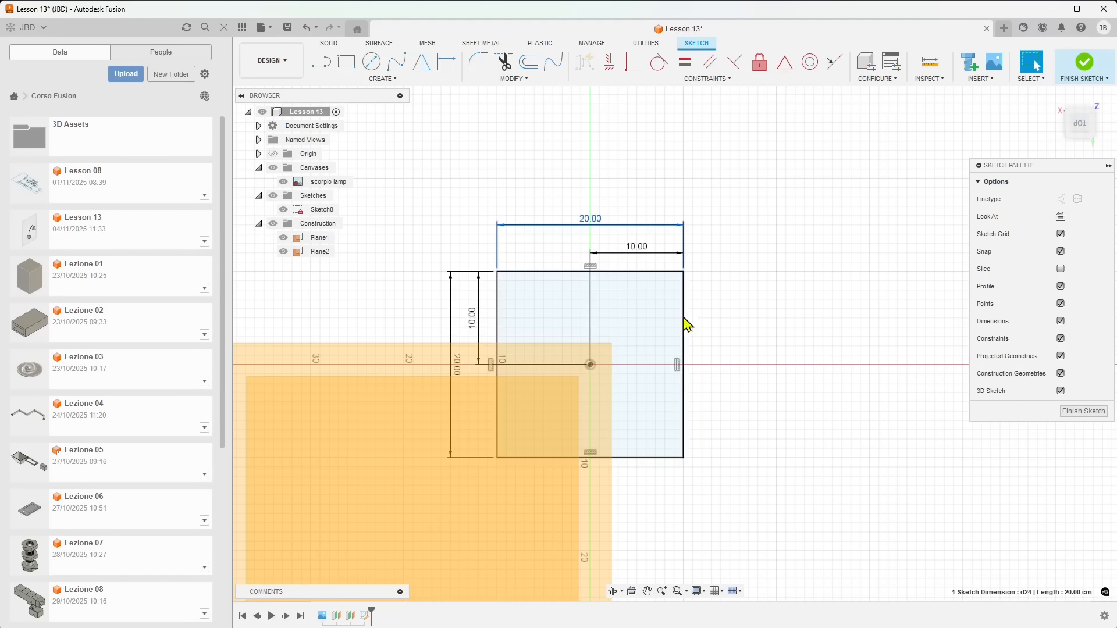
pyautogui.click(591, 224)
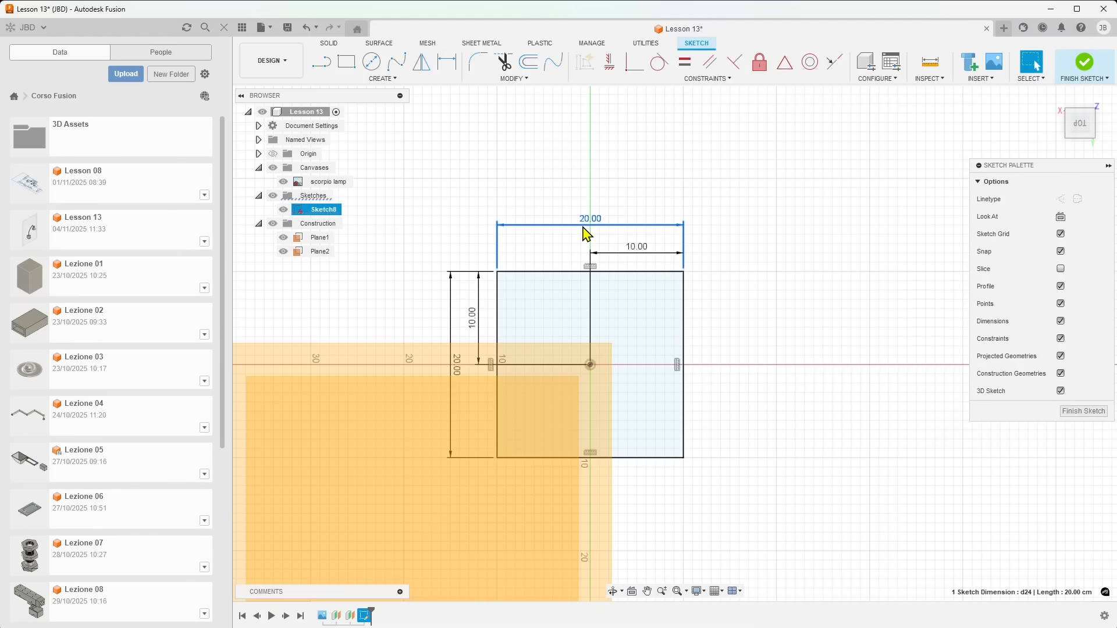
pyautogui.press('Delete')
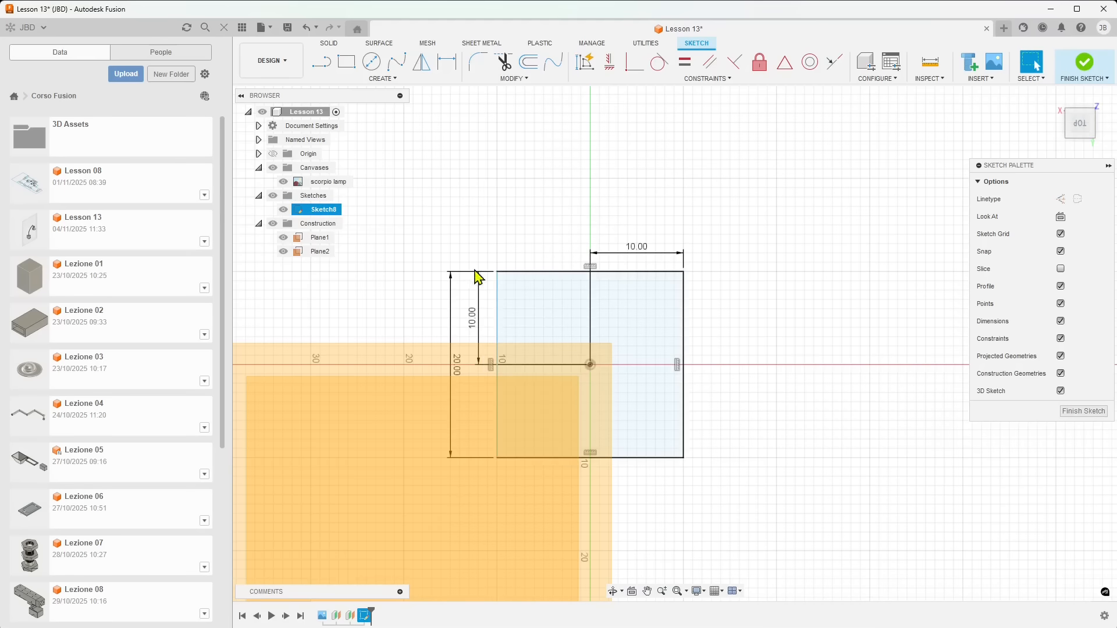
pyautogui.click(681, 321)
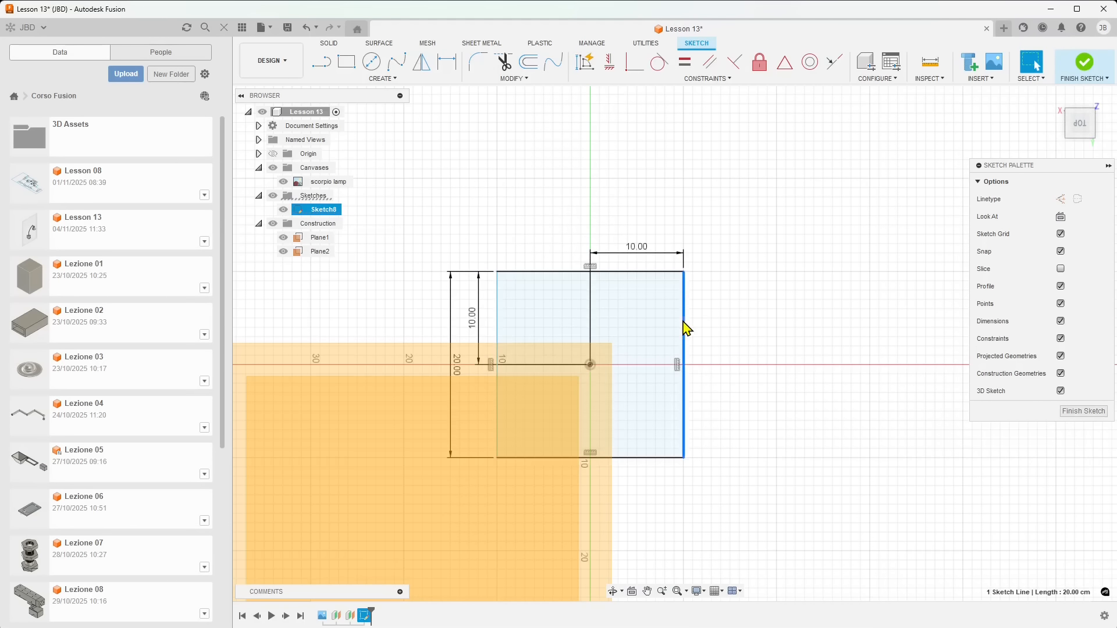